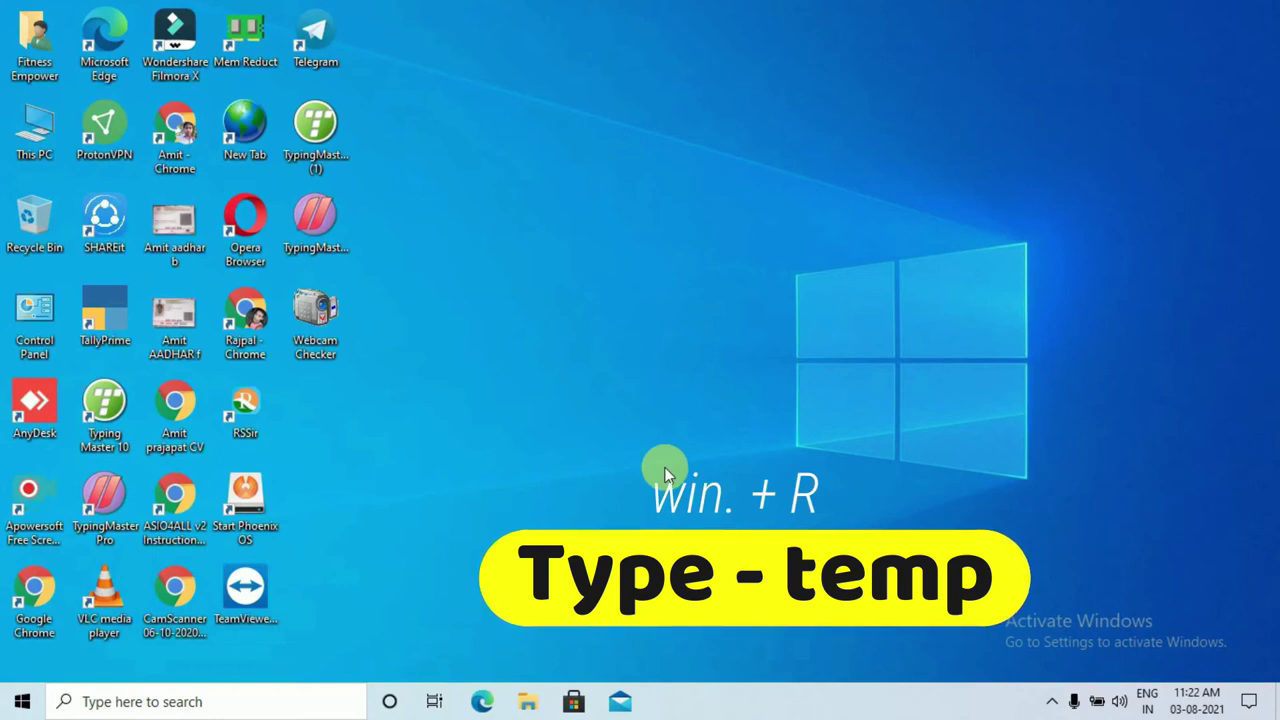
Open the Windows Temp folder on the C: drive by running the command temp
{"action": "key", "text": "super+r"}
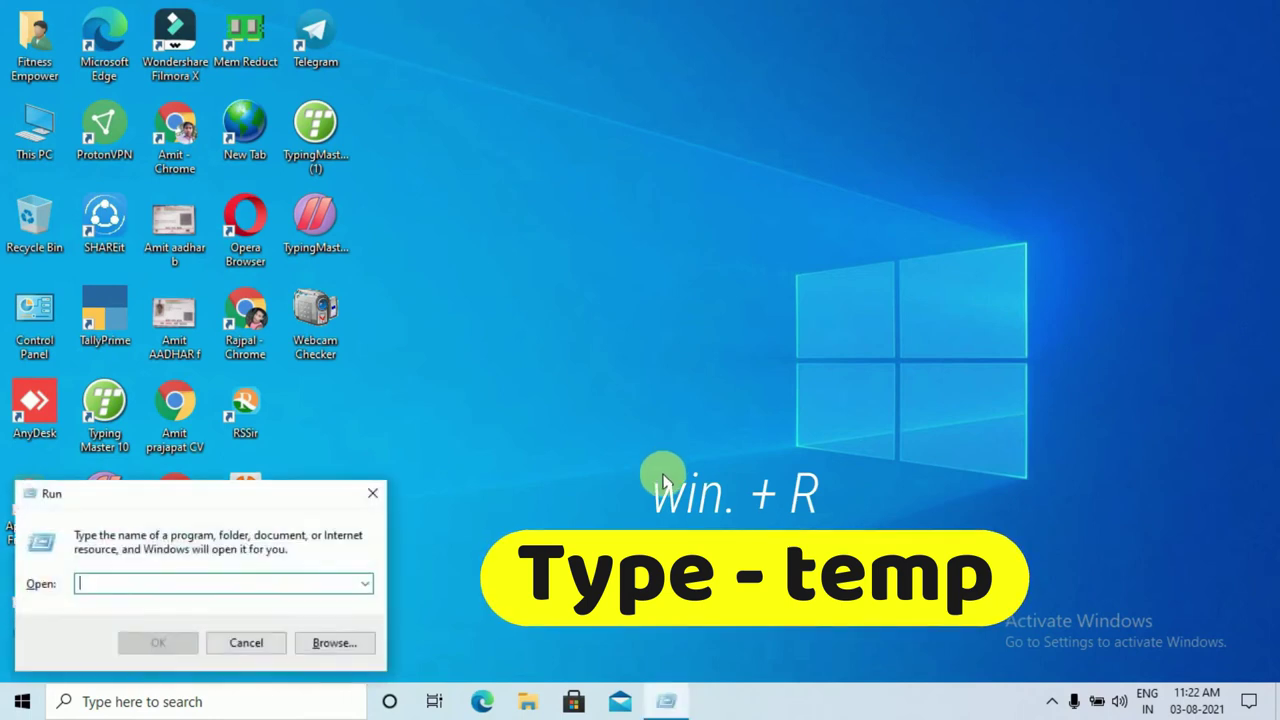
{"action": "type", "text": "temp"}
{"action": "key", "text": "Return"}
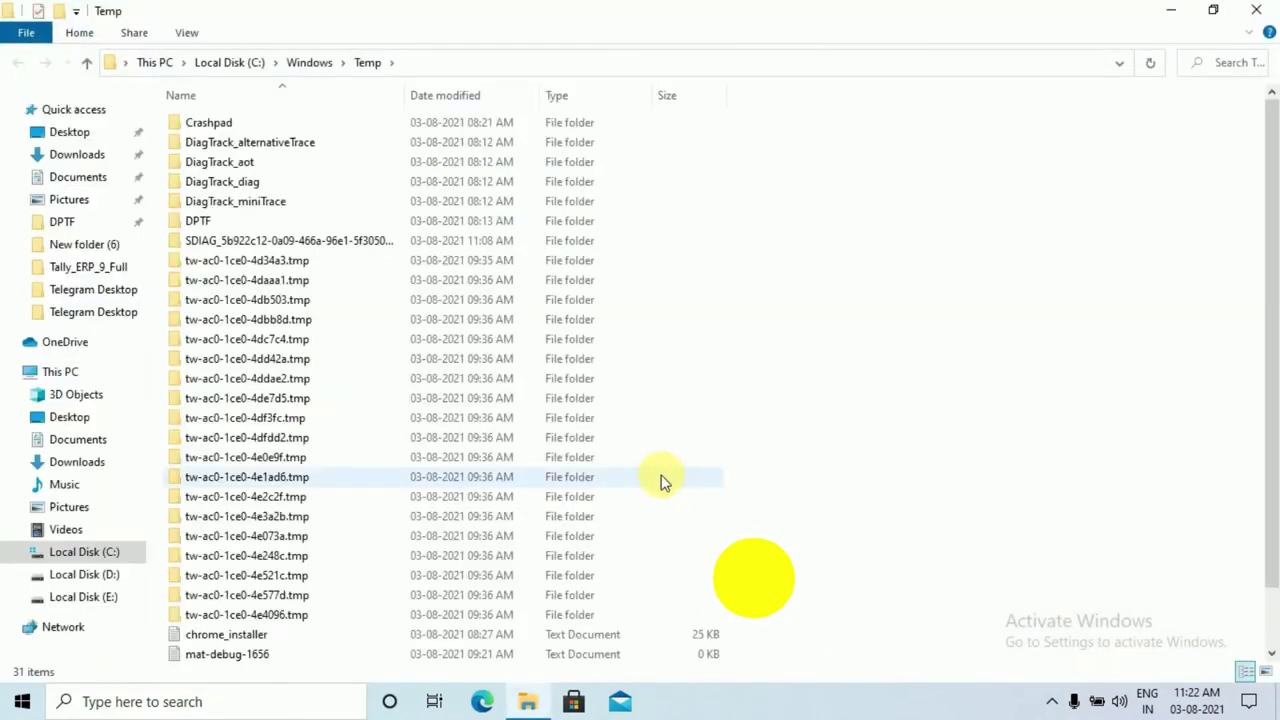
Delete everything in the Windows Temp folder, granting administrator permission for all items and skipping the in-use DPTF folder, and close the window
{"action": "key", "text": "ctrl+a"}
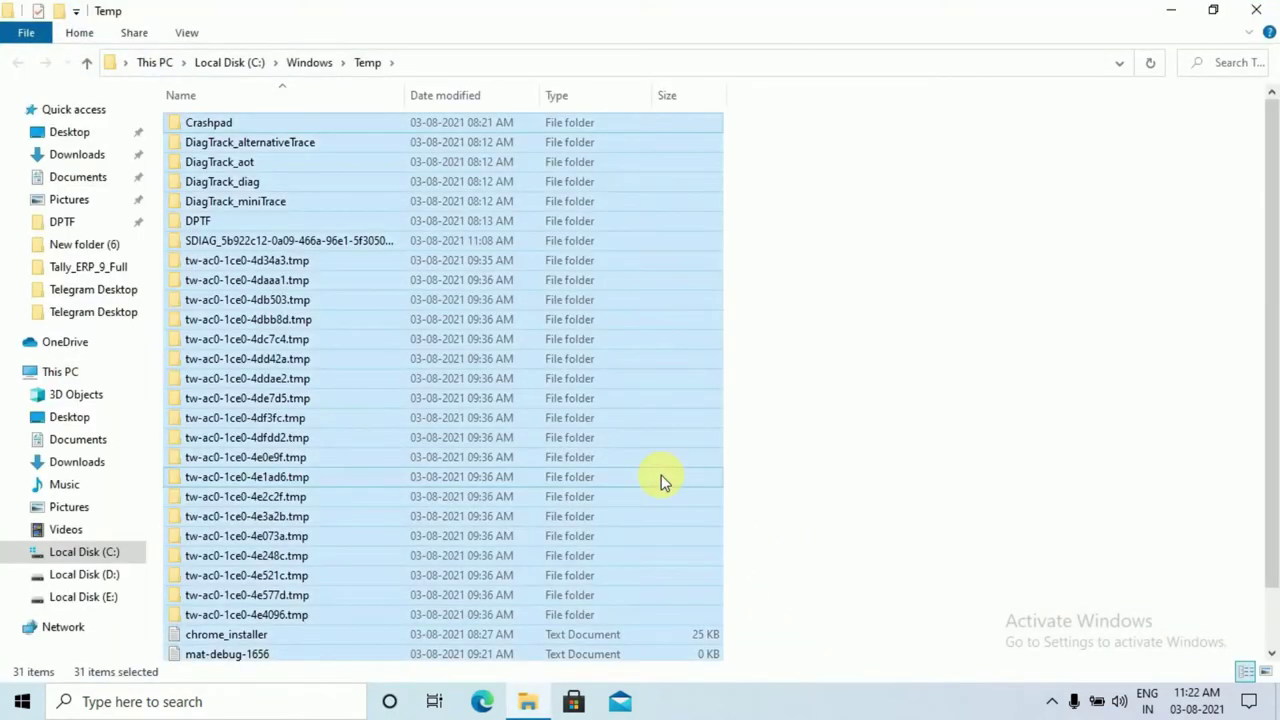
{"action": "key", "text": "Delete"}
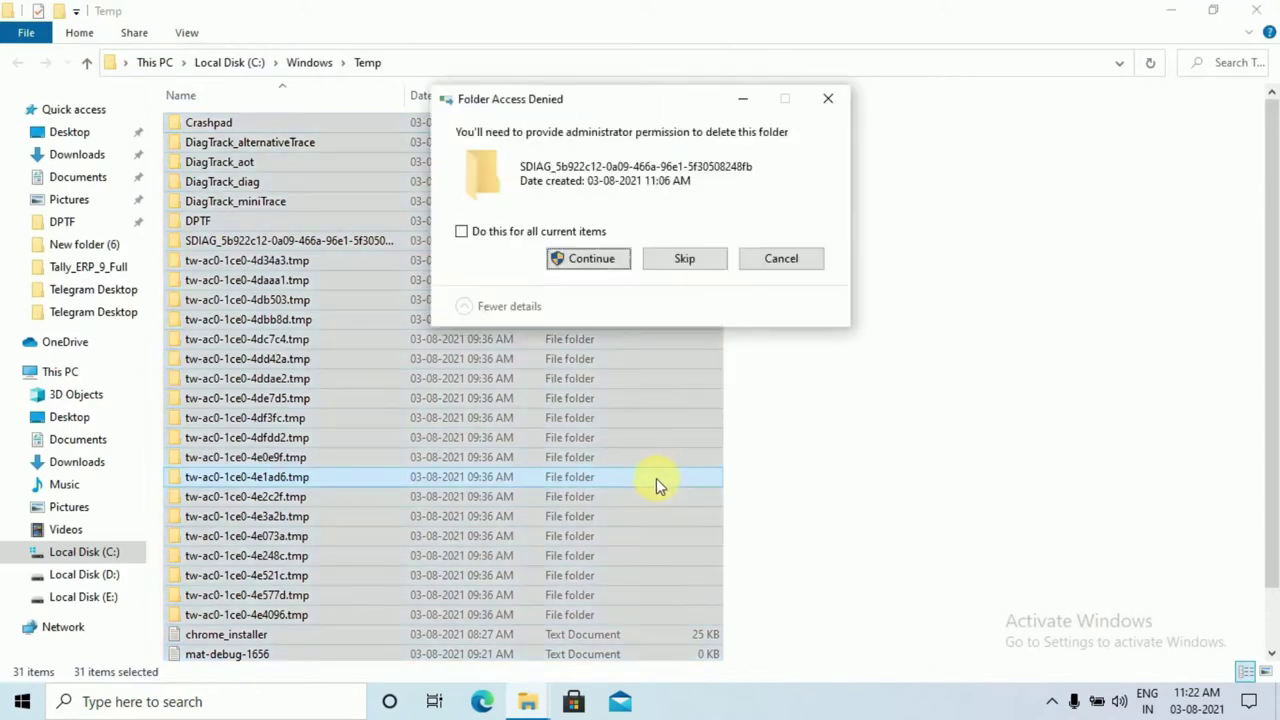
{"action": "left_click", "coordinate": [515, 233]}
{"action": "left_click", "coordinate": [605, 259]}
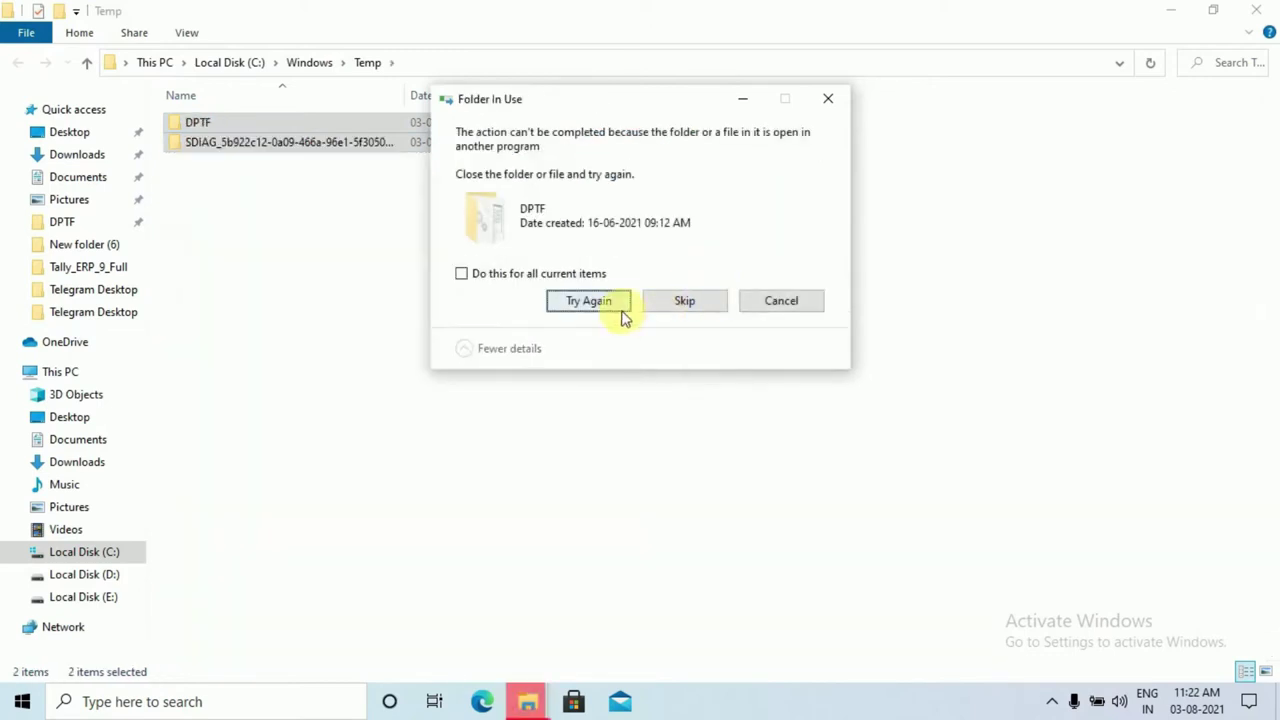
{"action": "left_click", "coordinate": [655, 290]}
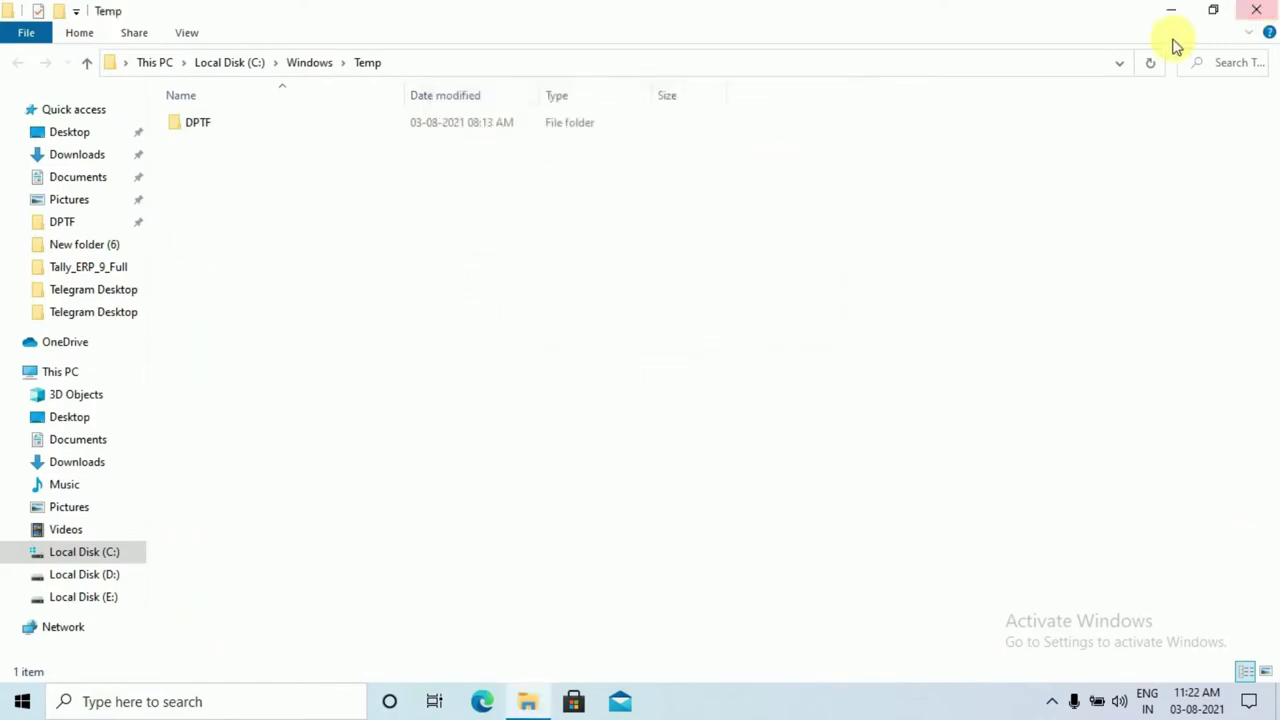
{"action": "left_click", "coordinate": [1240, 18]}
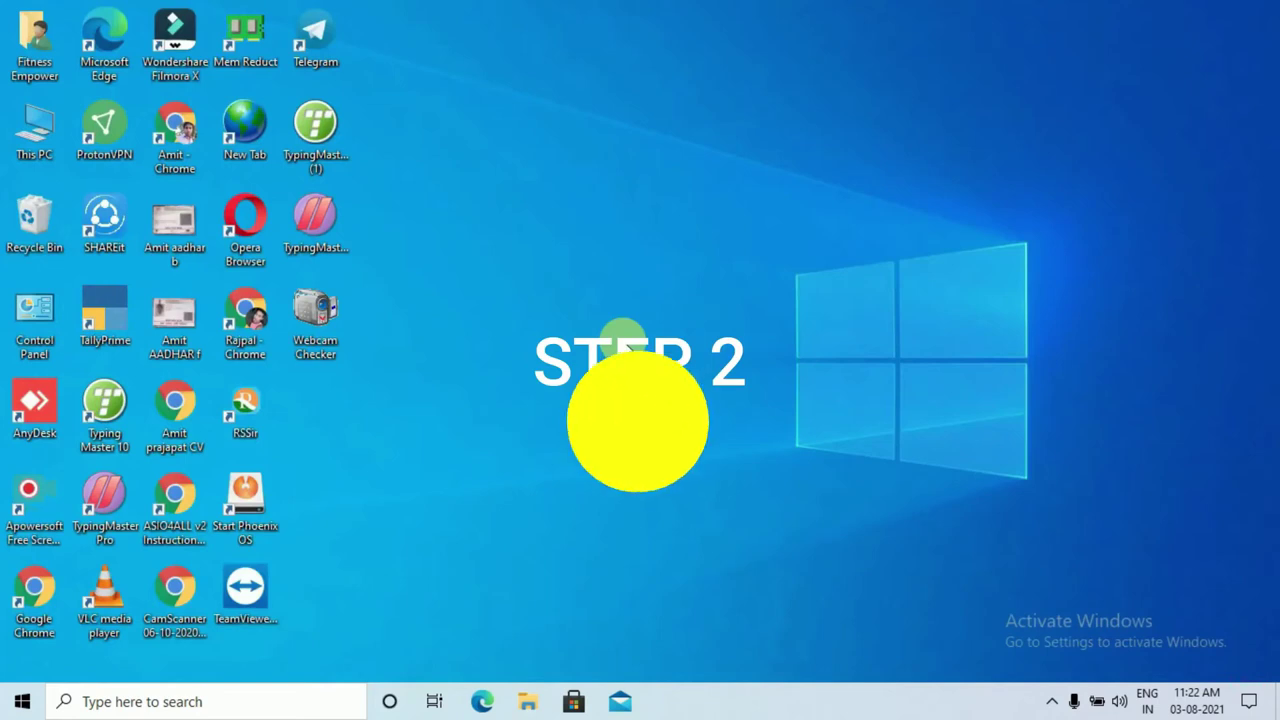
Open the user account's local Temp folder by running the command %temp%
{"action": "key", "text": "super+r"}
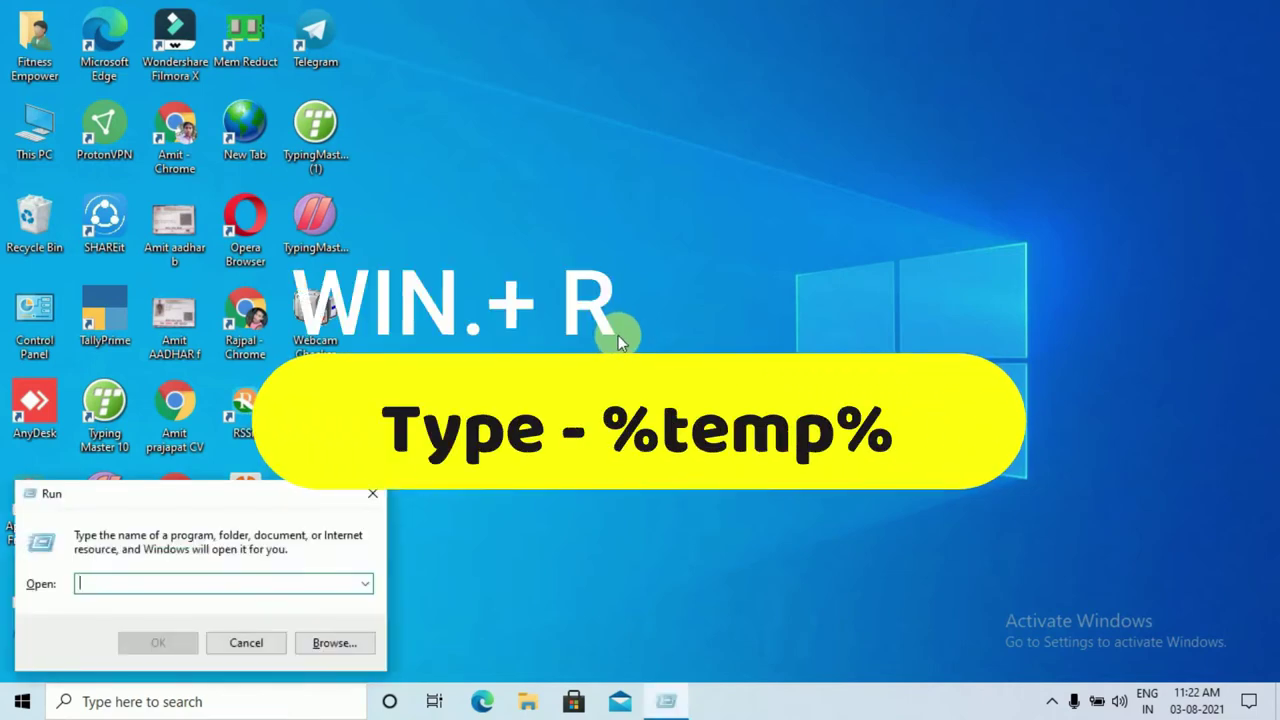
{"action": "type", "text": "%temp"}
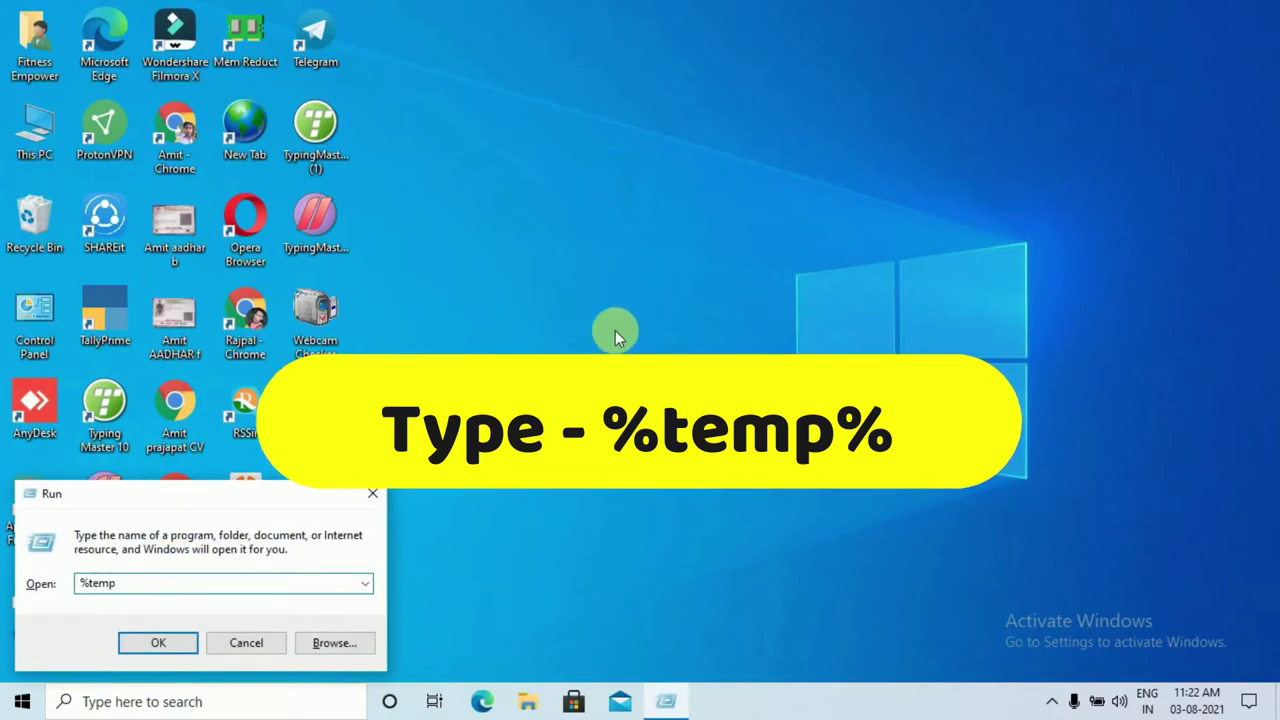
{"action": "type", "text": "%"}
{"action": "key", "text": "Return"}
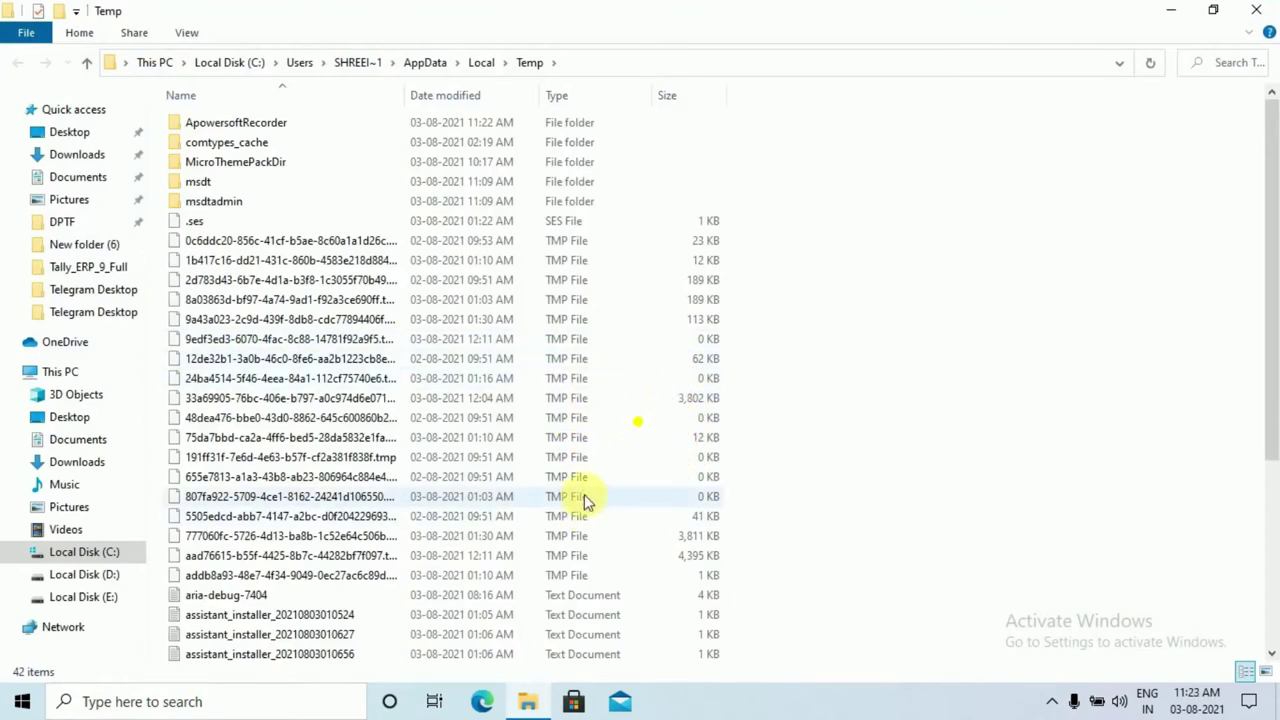
Delete everything in the user's Temp folder, granting administrator permission for all items and skipping the ApowersoftRecorder folder, and close the window
{"action": "key", "text": "ctrl+a"}
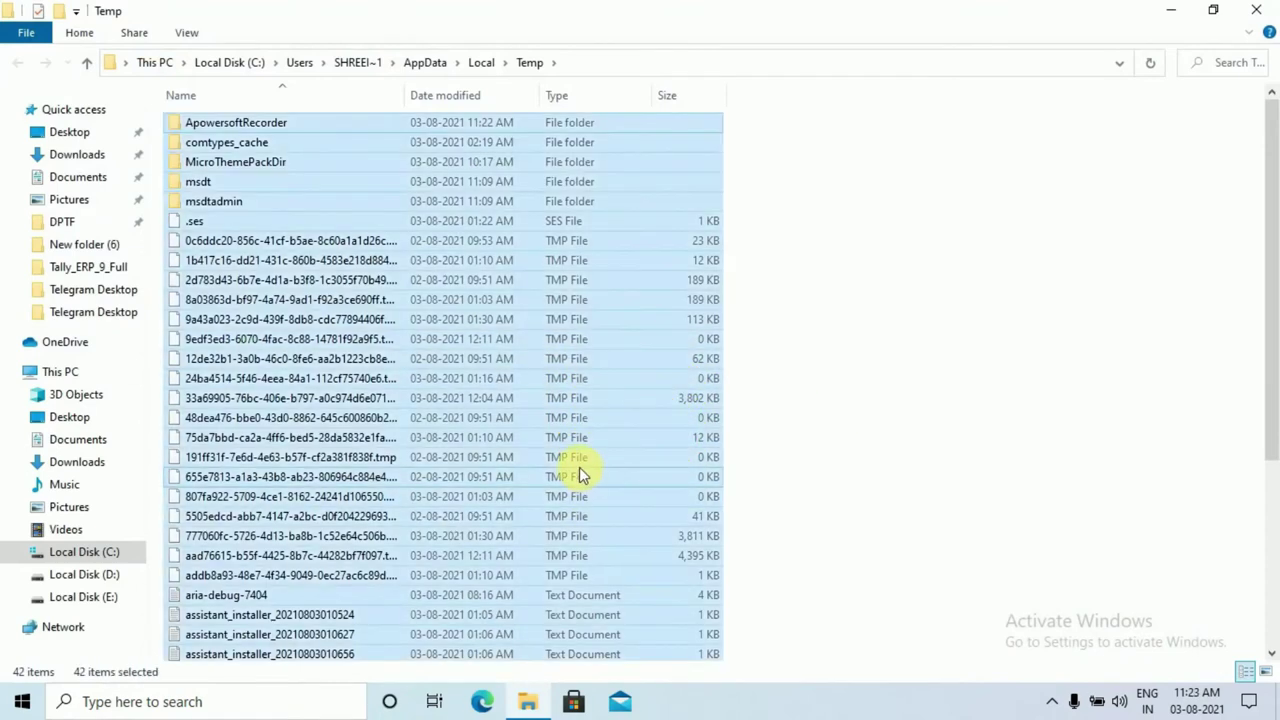
{"action": "key", "text": "Delete"}
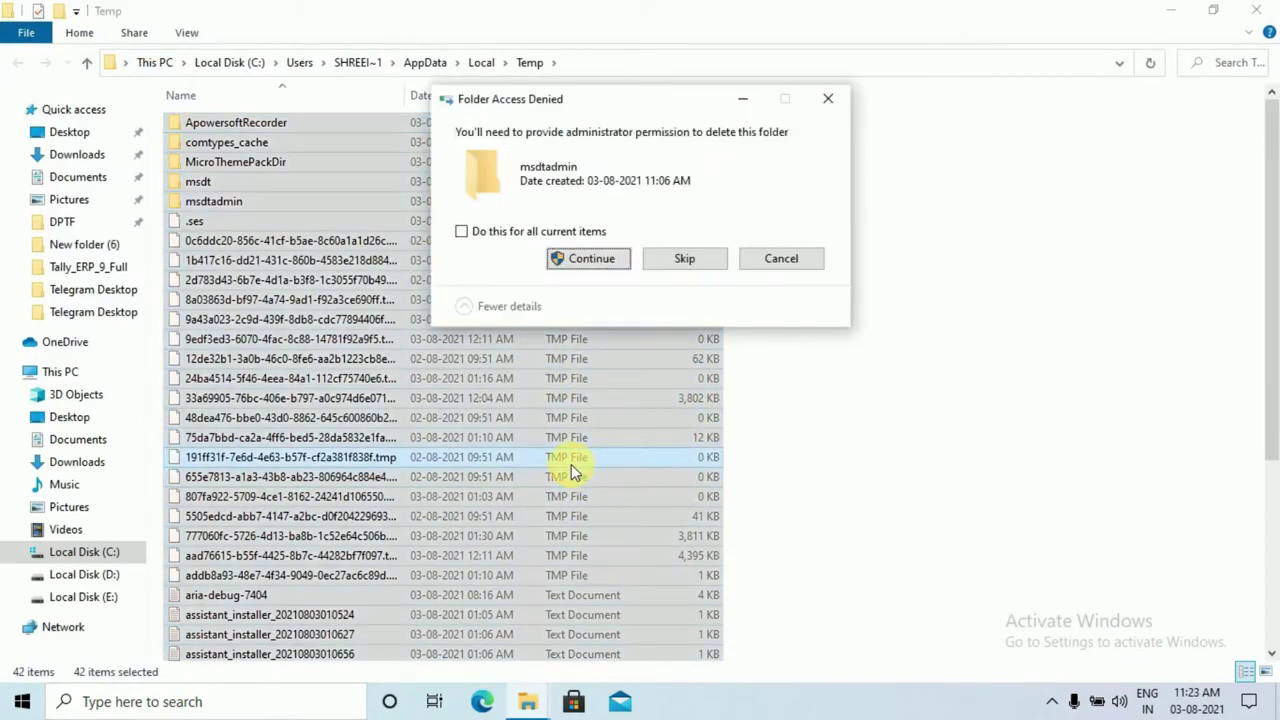
{"action": "left_click", "coordinate": [482, 233]}
{"action": "left_click", "coordinate": [586, 258]}
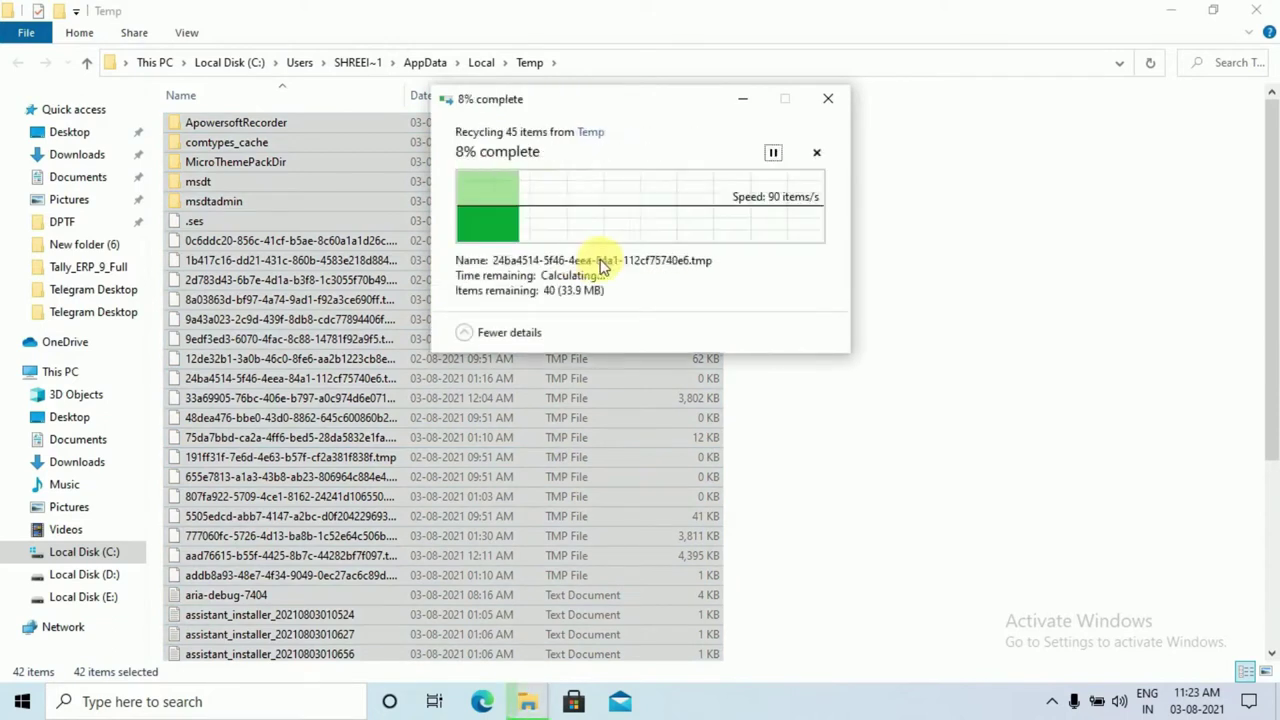
{"action": "left_click", "coordinate": [681, 303]}
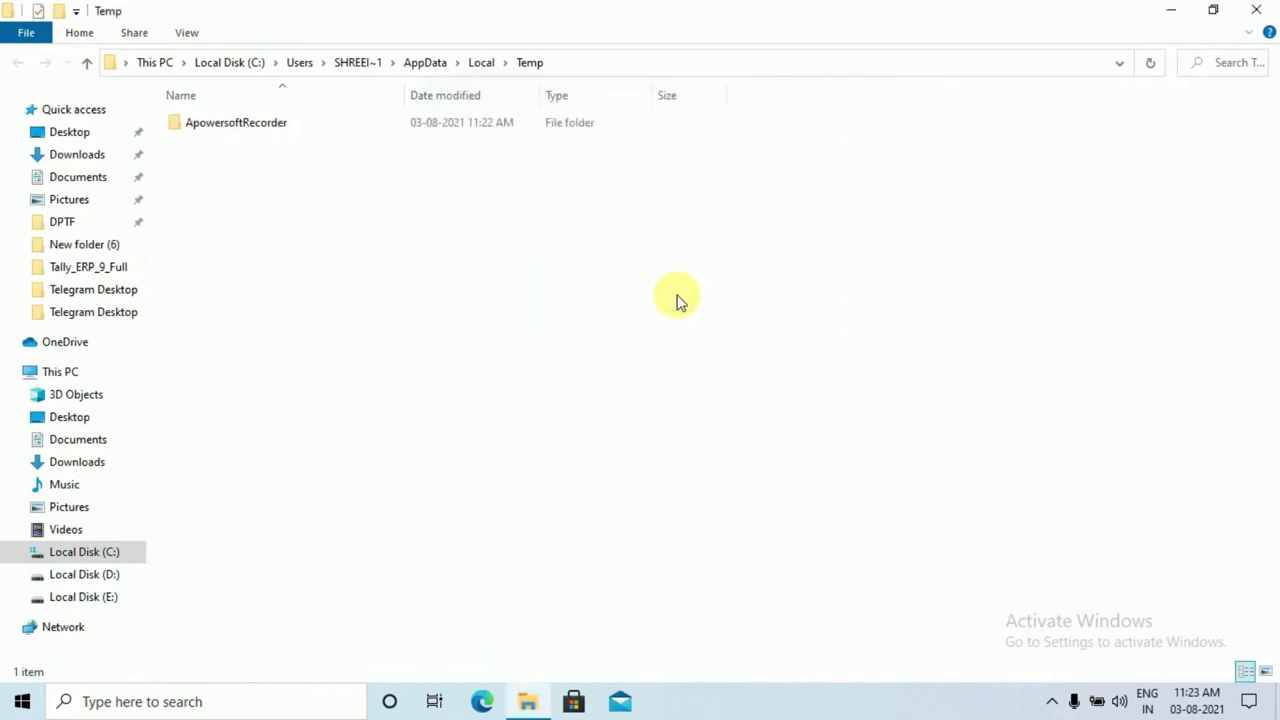
{"action": "left_click", "coordinate": [1257, 10]}
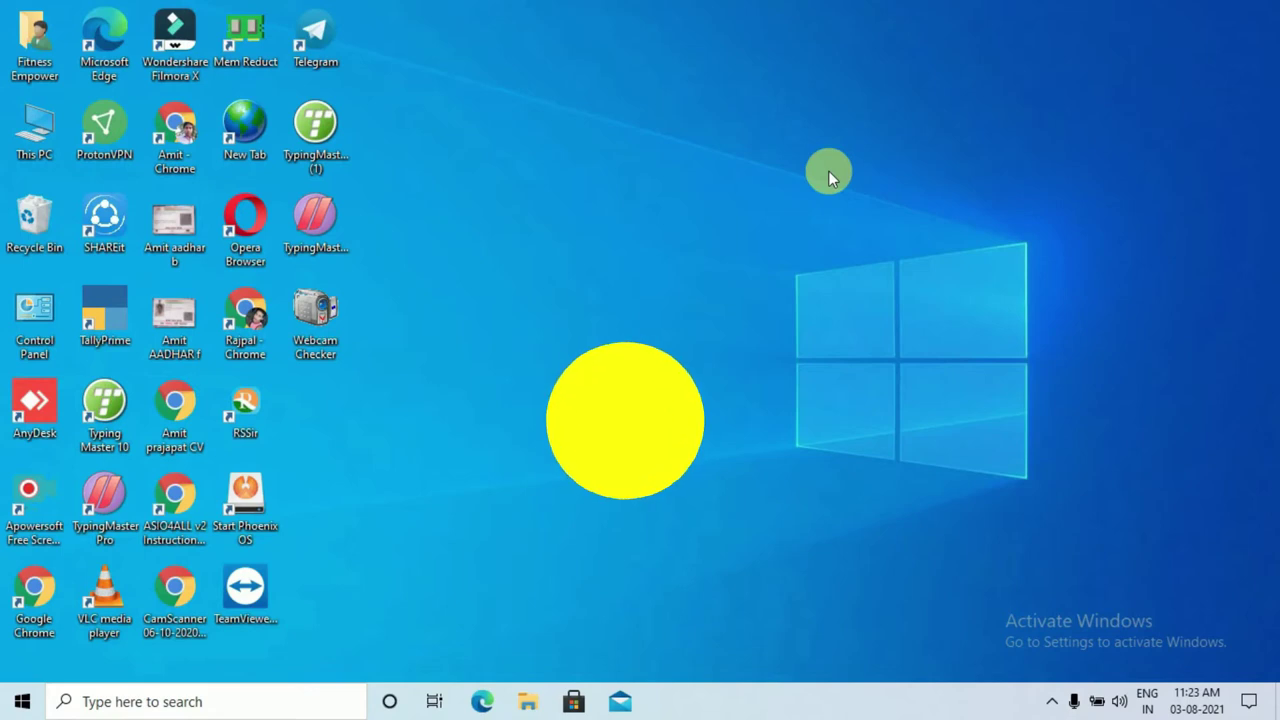
Open the Windows Prefetch folder by running the command prefetch
{"action": "key", "text": "super+r"}
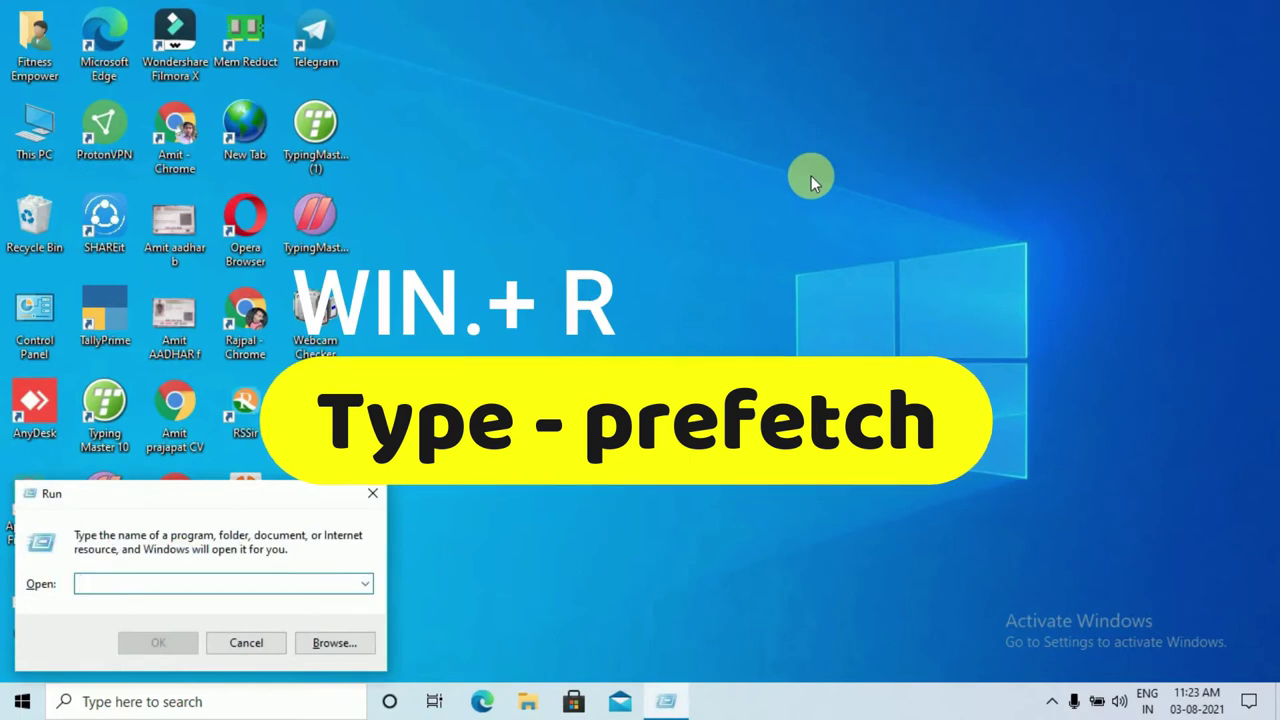
{"action": "type", "text": "p"}
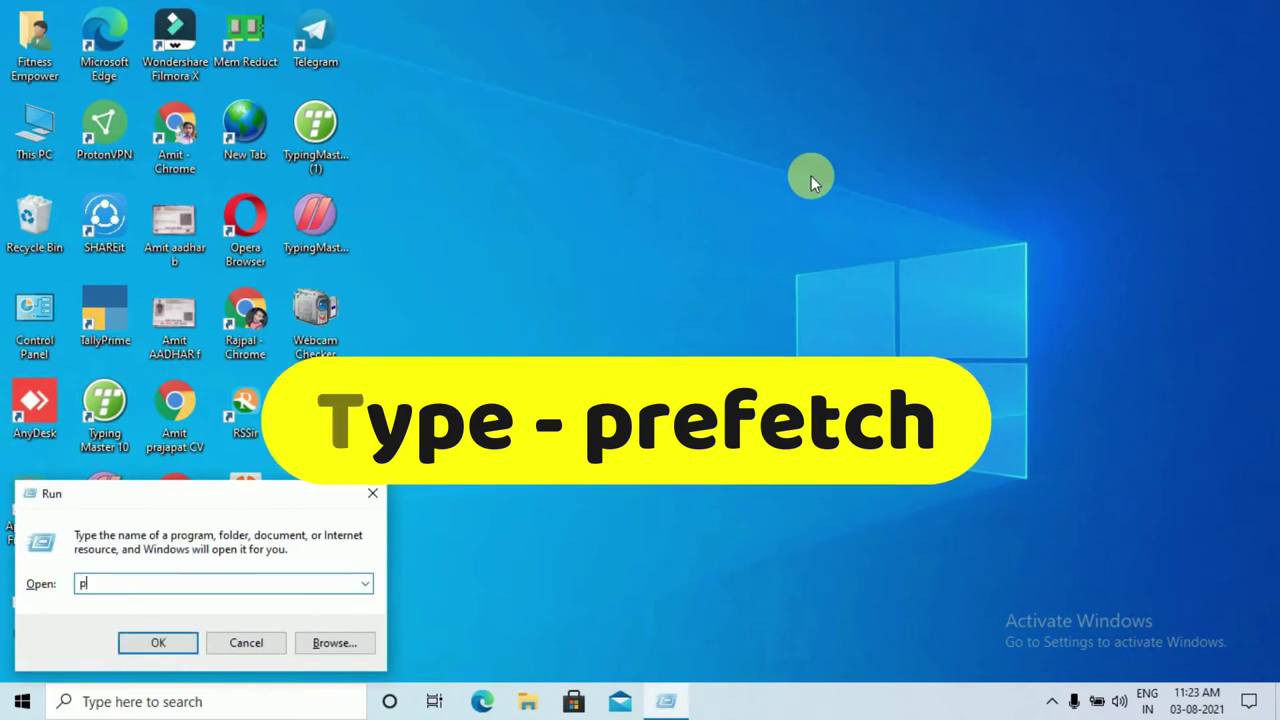
{"action": "type", "text": "ref"}
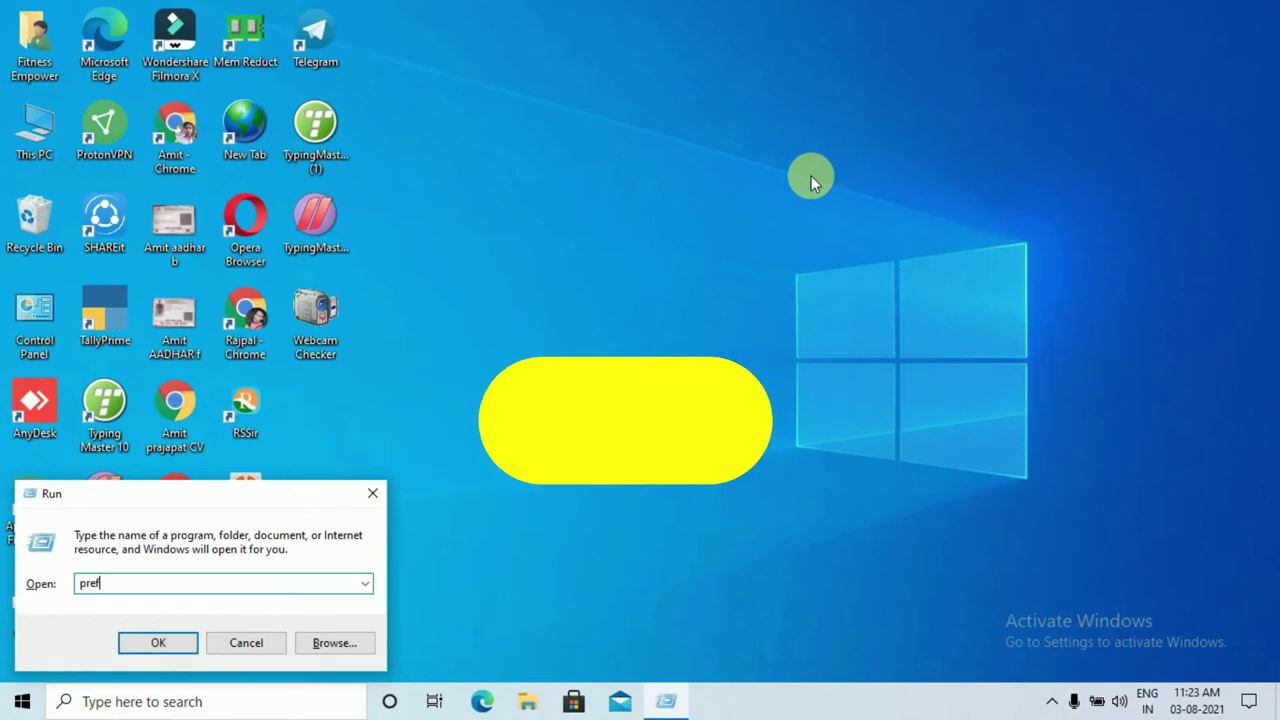
{"action": "type", "text": "etch"}
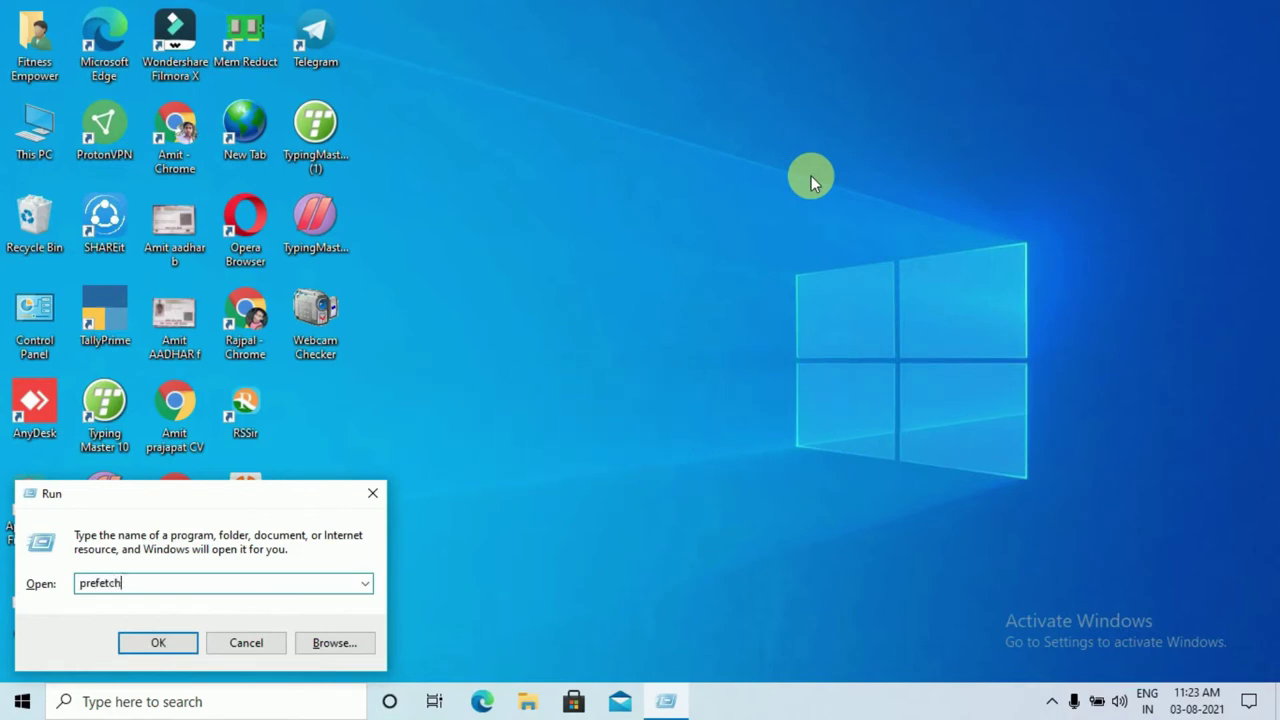
{"action": "key", "text": "Return"}
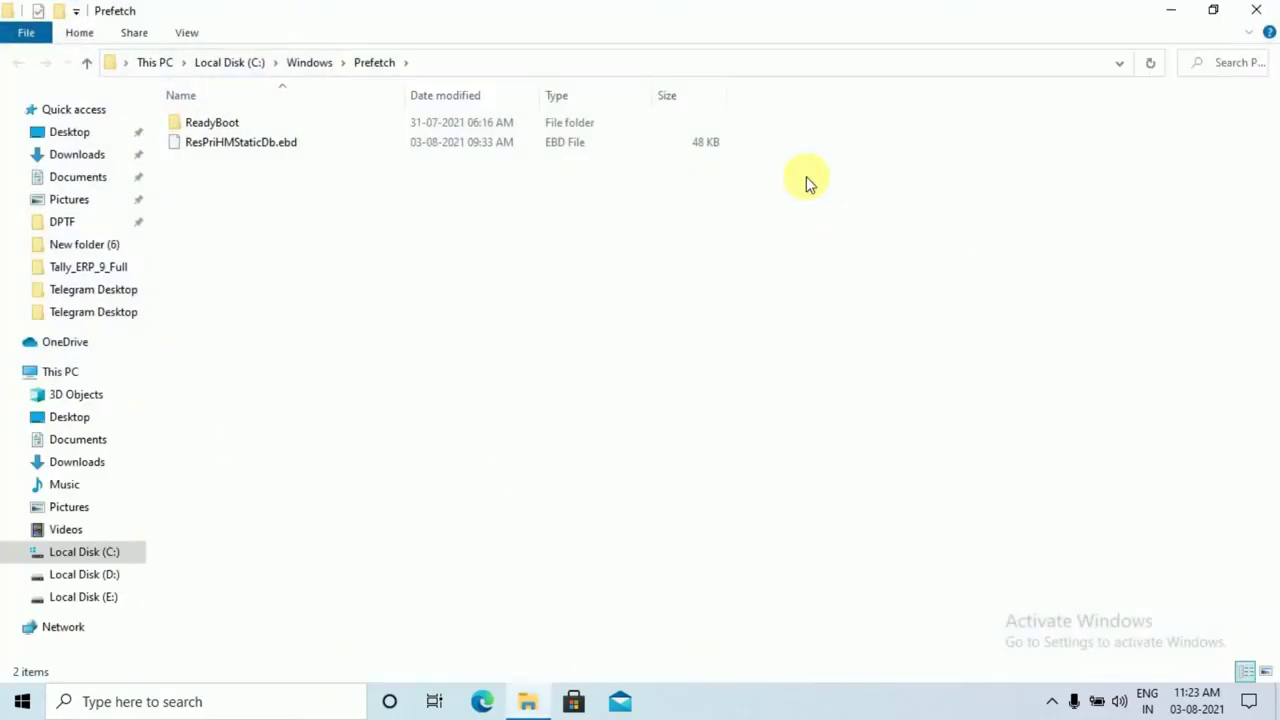
Delete all items in the Prefetch folder and close its window
{"action": "key", "text": "ctrl+a"}
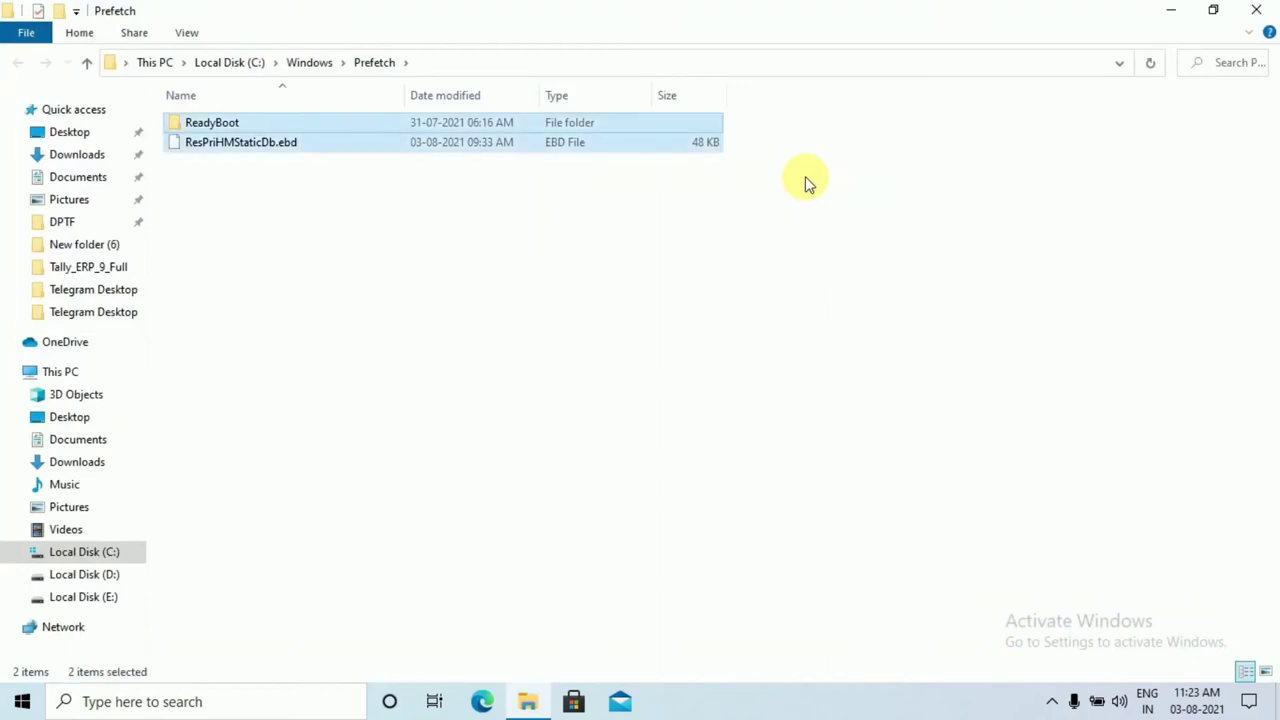
{"action": "key", "text": "Delete"}
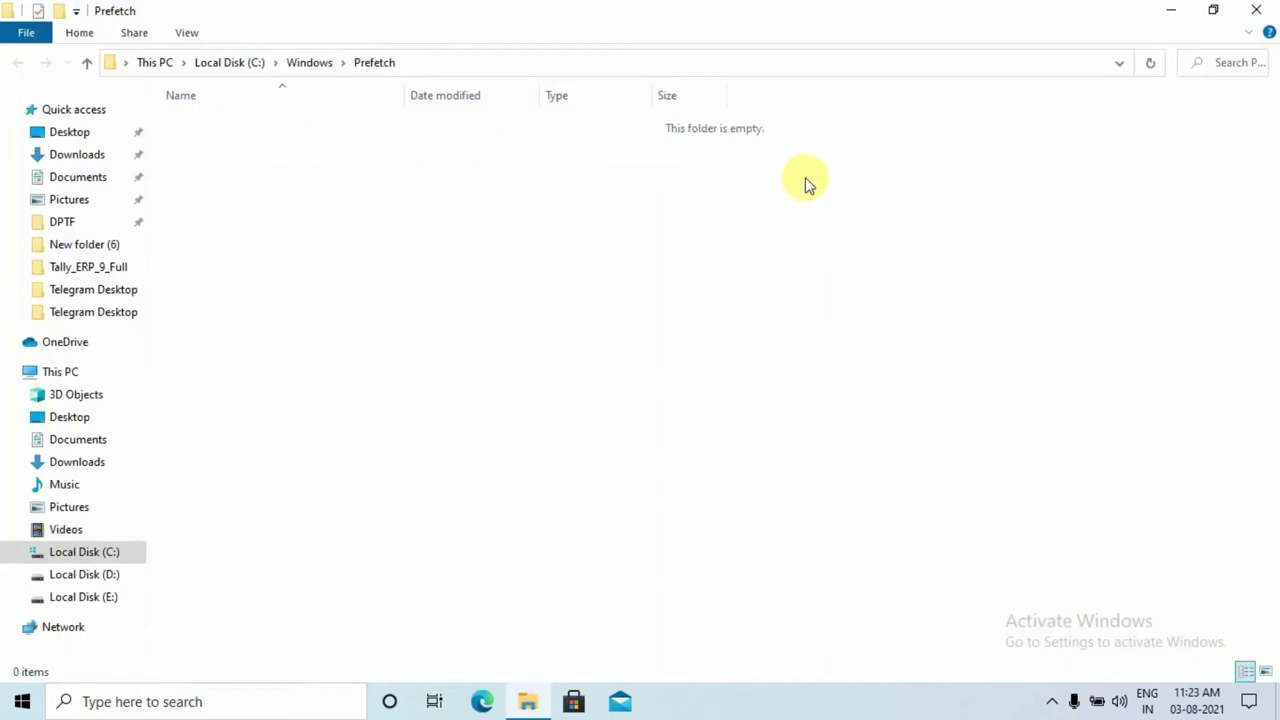
{"action": "left_click", "coordinate": [1258, 10]}
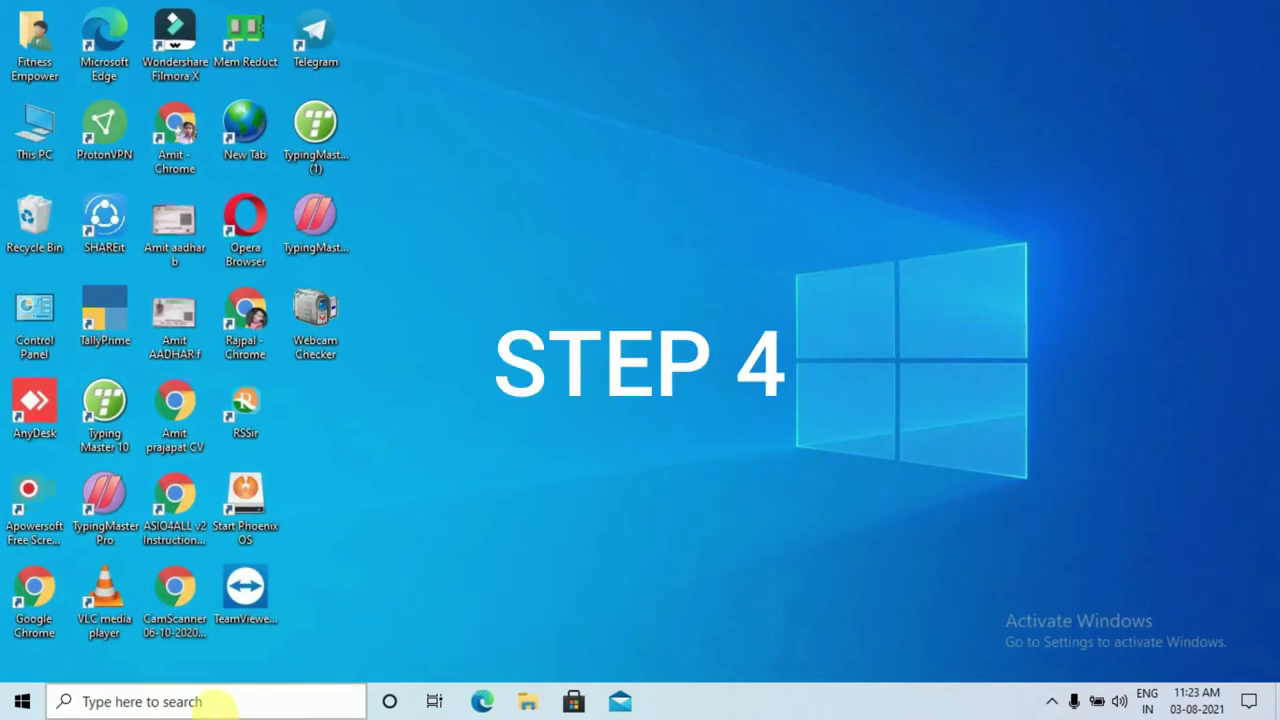
Find and launch Disk Cleanup through Windows search and scan the C: drive
{"action": "left_click", "coordinate": [212, 704]}
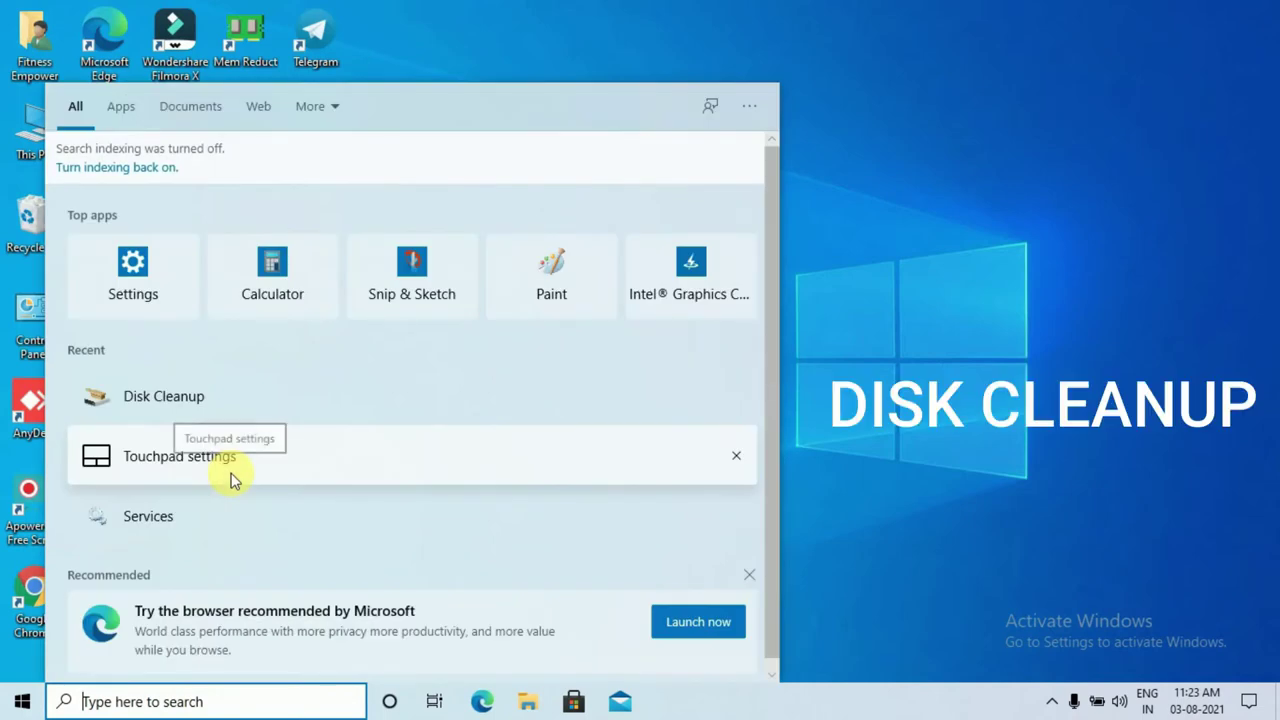
{"action": "type", "text": "di"}
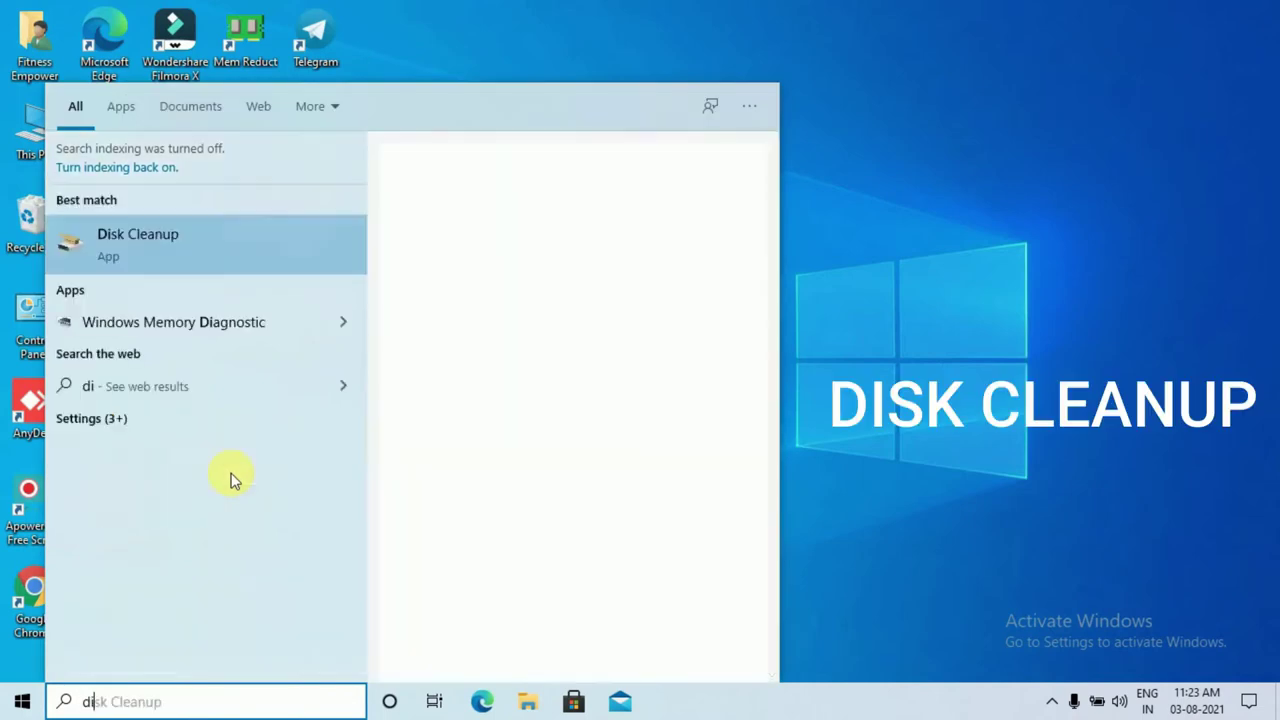
{"action": "left_click", "coordinate": [246, 247]}
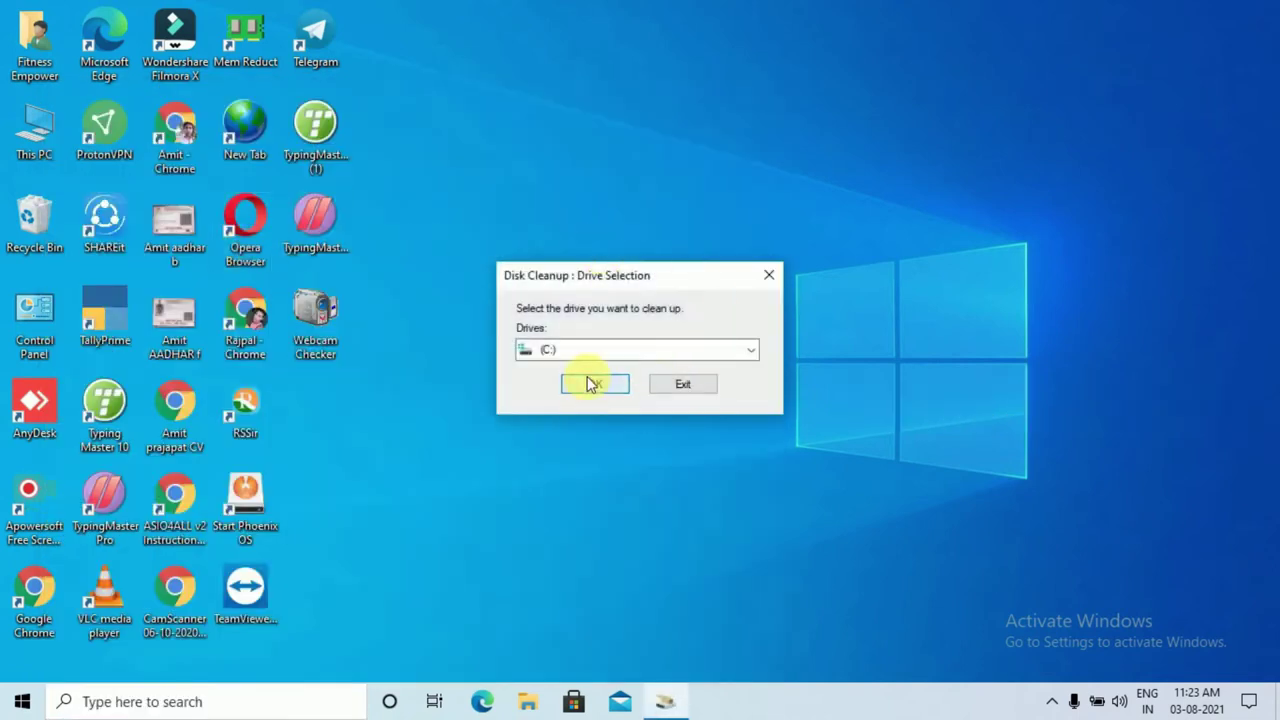
{"action": "left_click", "coordinate": [592, 384]}
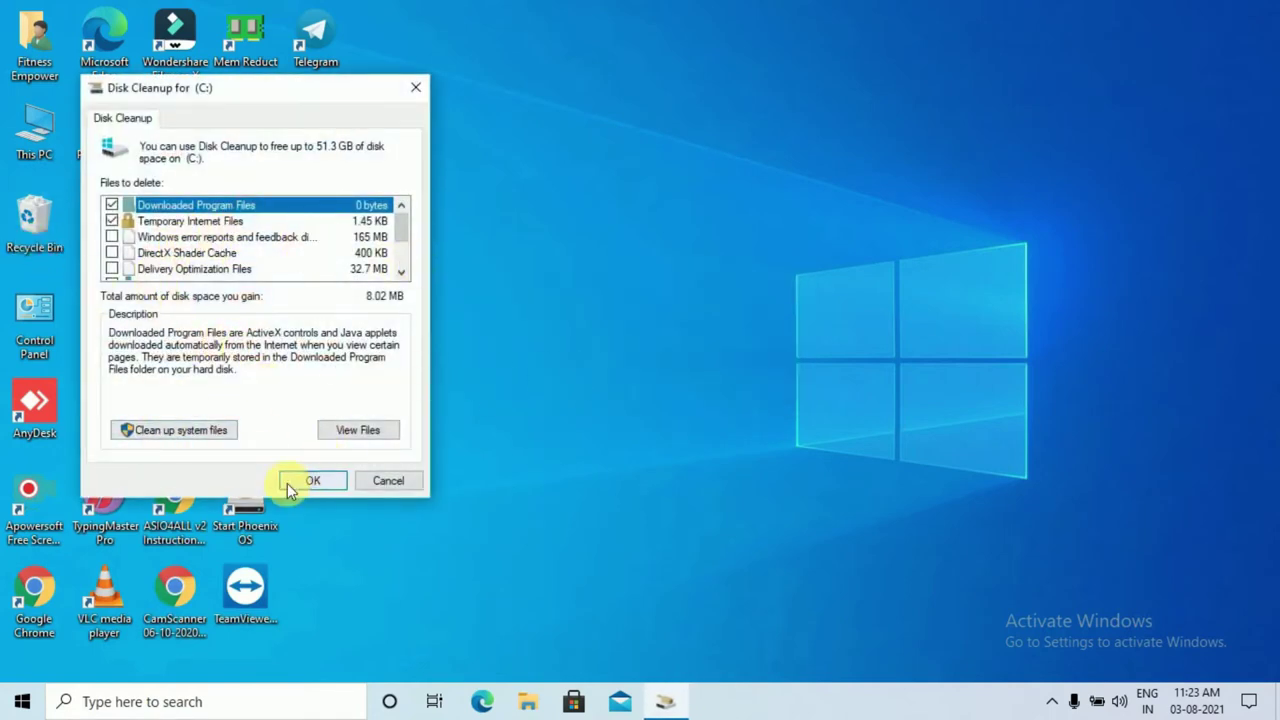
Review the cleanup categories and permanently delete the preselected Downloaded Program Files, Temporary Internet Files and Thumbnails from C:
{"action": "scroll", "coordinate": [383, 232], "scroll_direction": "down", "scroll_amount": 2}
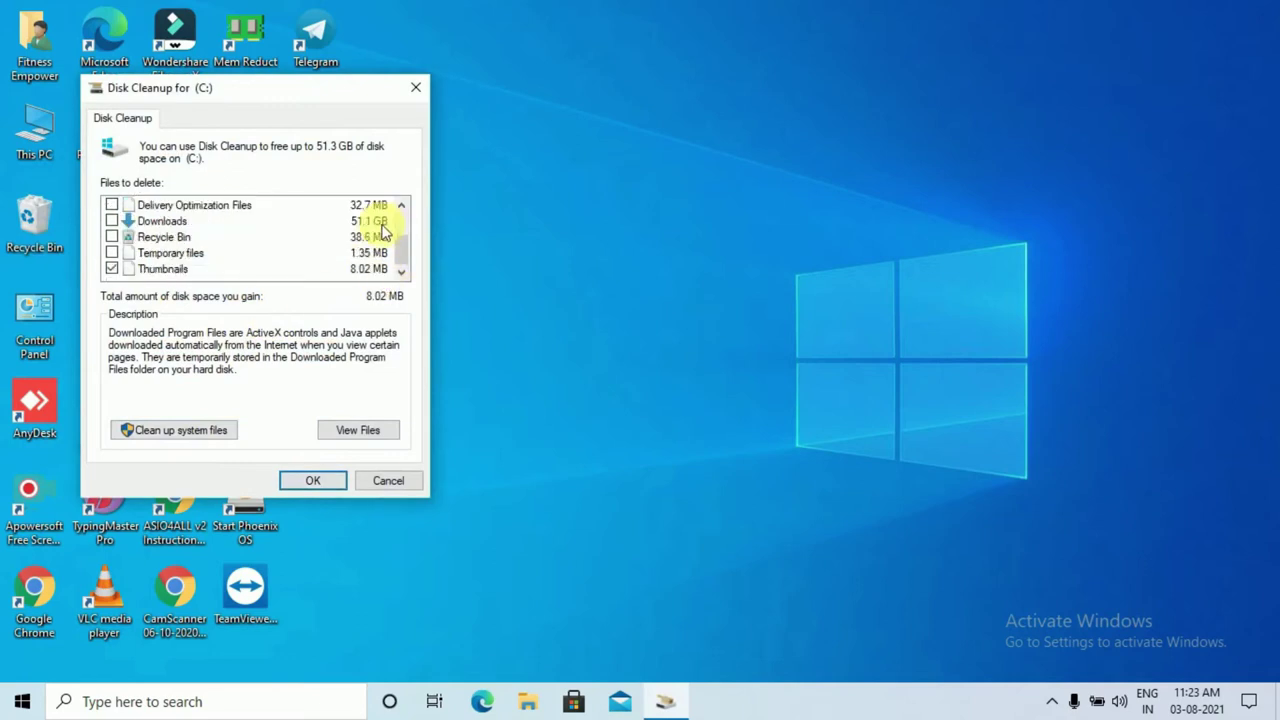
{"action": "scroll", "coordinate": [391, 256], "scroll_direction": "up", "scroll_amount": 2}
{"action": "scroll", "coordinate": [391, 256], "scroll_direction": "down", "scroll_amount": 2}
{"action": "scroll", "coordinate": [391, 256], "scroll_direction": "up", "scroll_amount": 2}
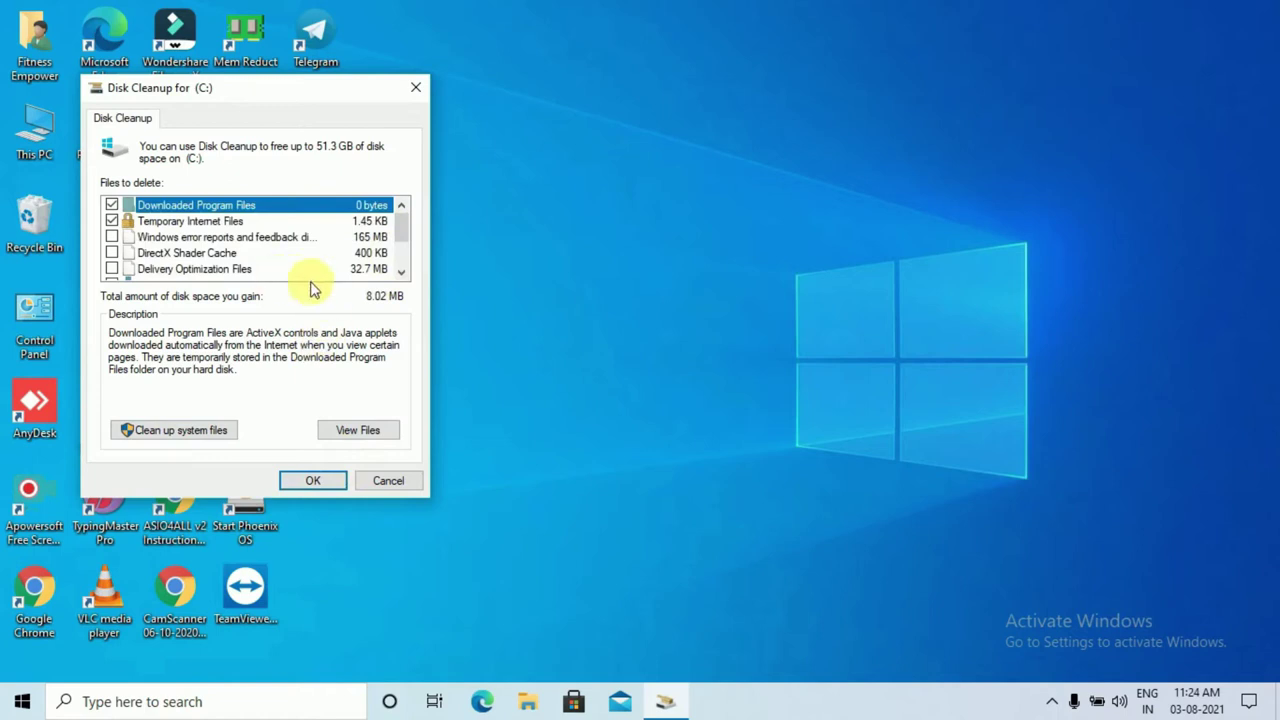
{"action": "left_click", "coordinate": [308, 482]}
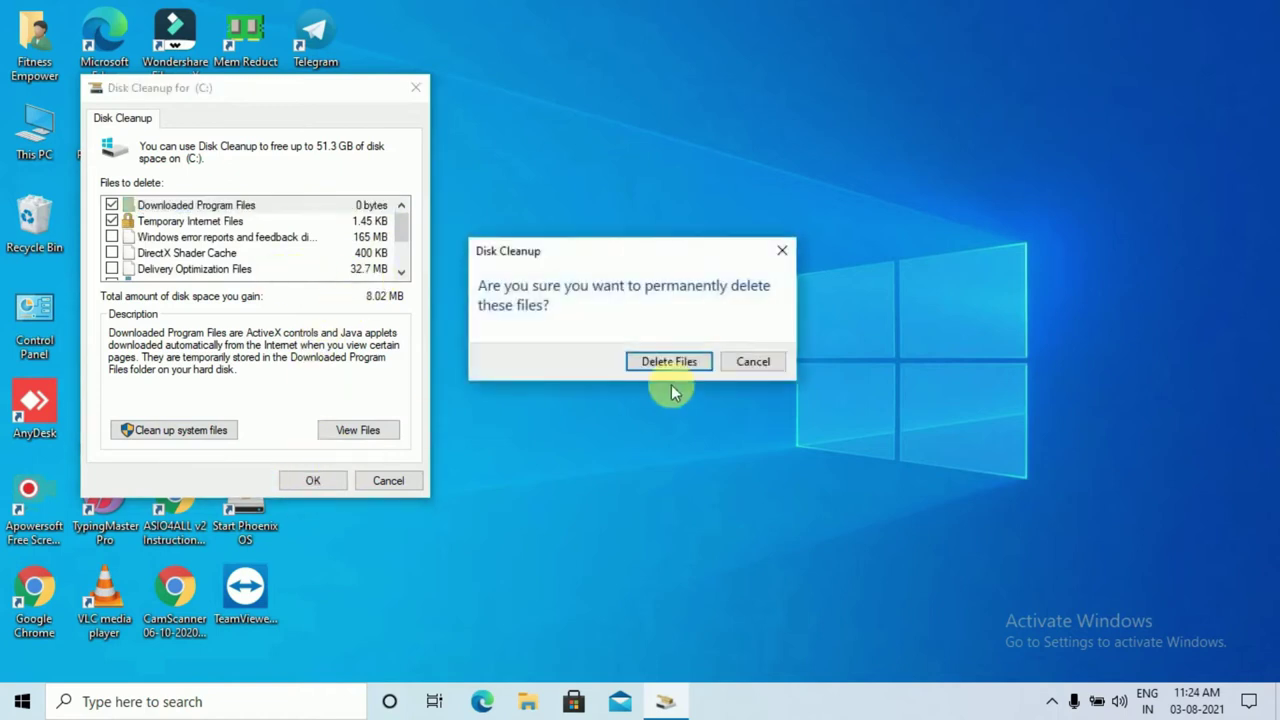
{"action": "left_click", "coordinate": [675, 362]}
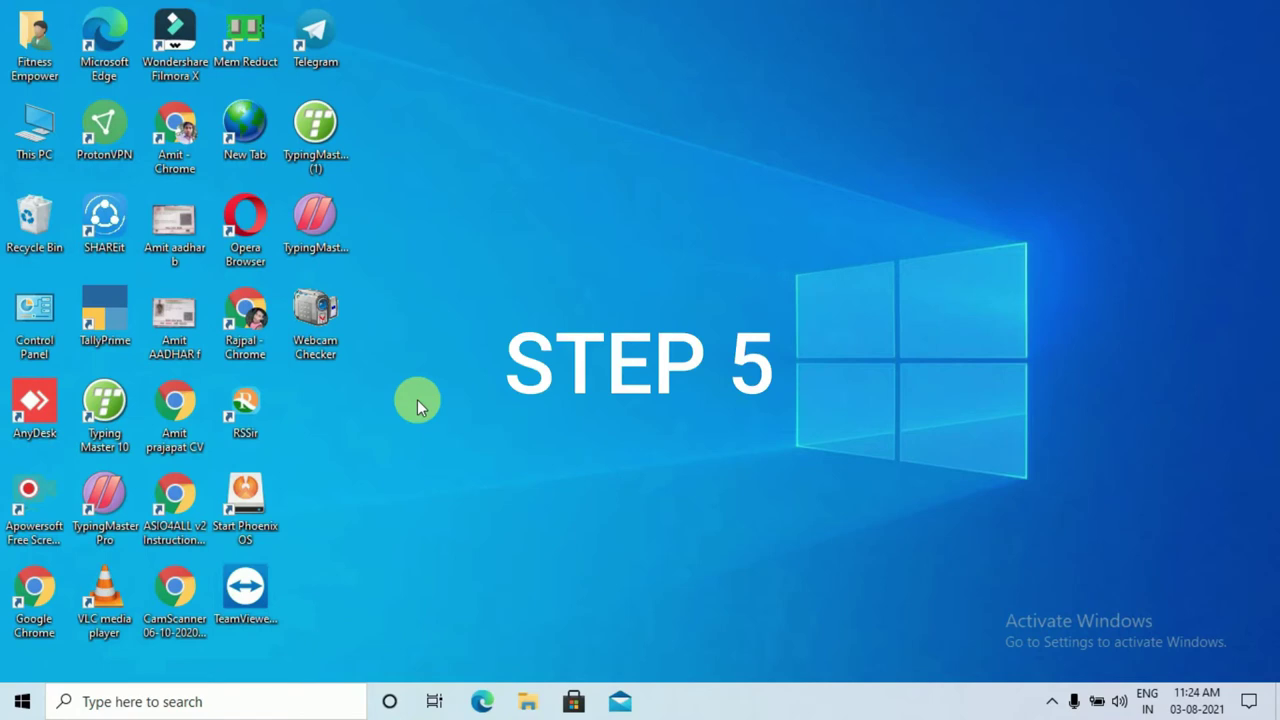
Switch to Task Manager and disable Skype in the list of startup apps
{"action": "right_click", "coordinate": [828, 710]}
{"action": "left_click", "coordinate": [871, 612]}
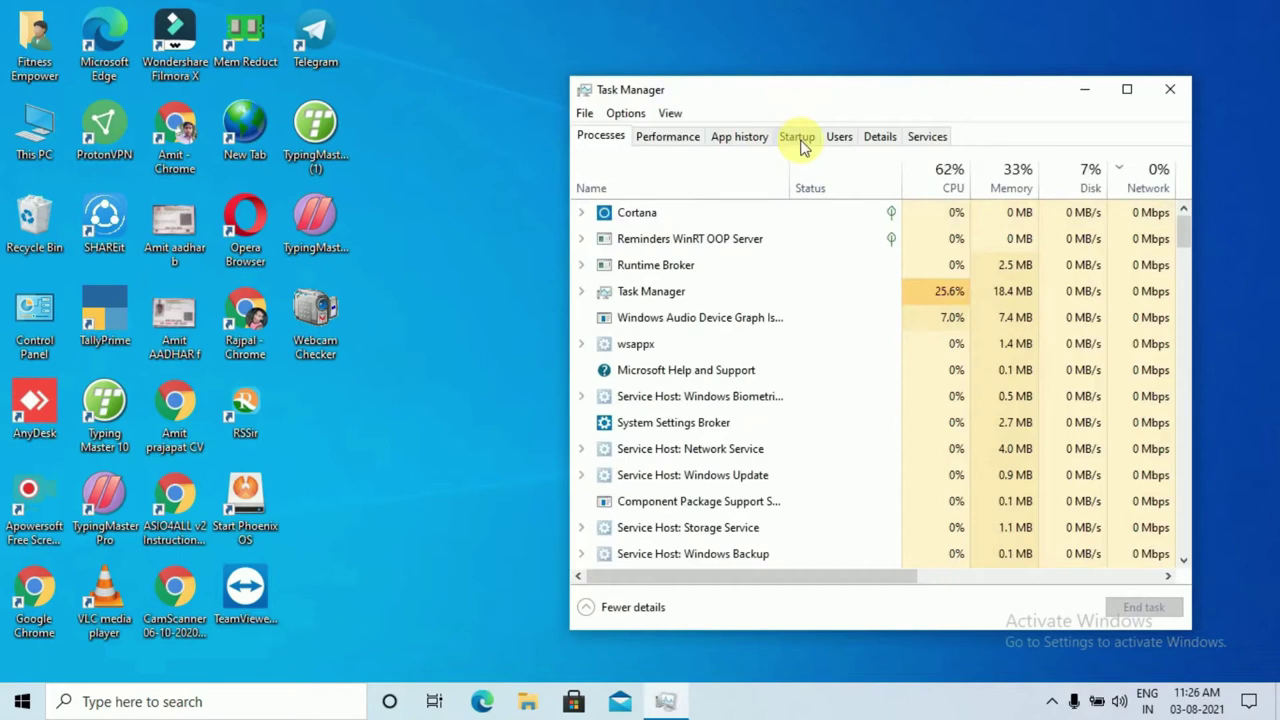
{"action": "left_click", "coordinate": [799, 140]}
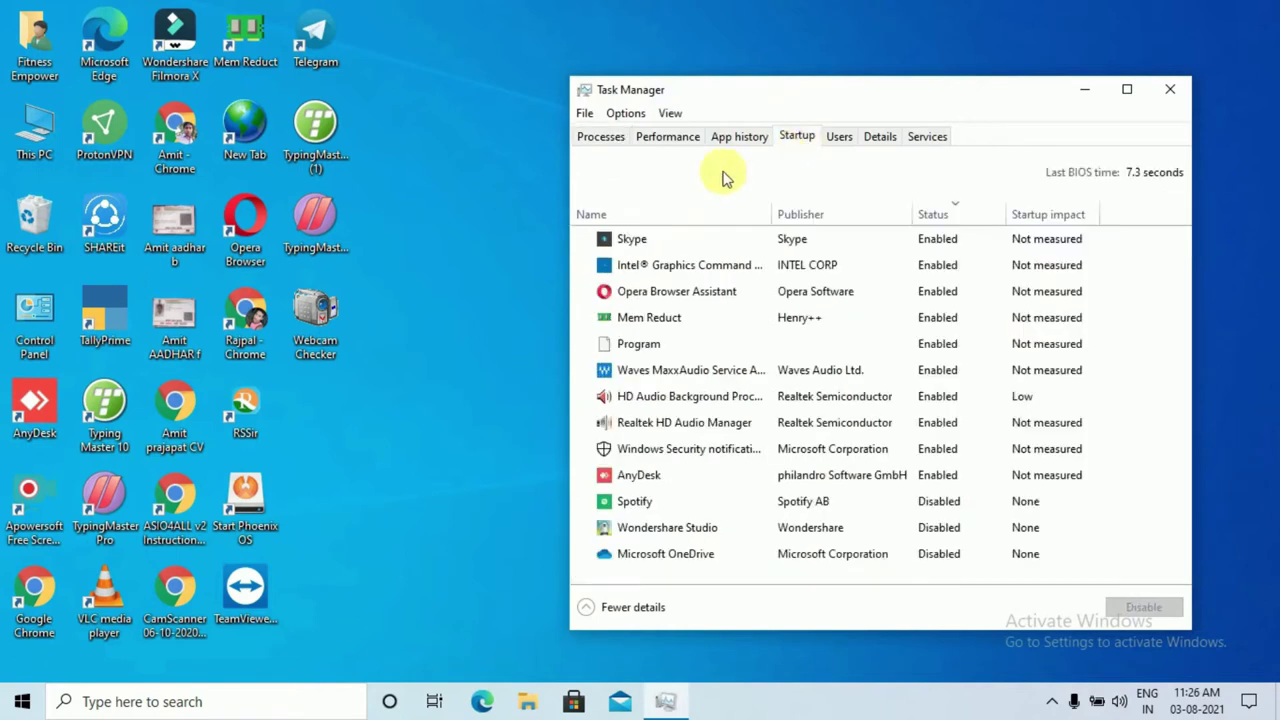
{"action": "left_click", "coordinate": [993, 243]}
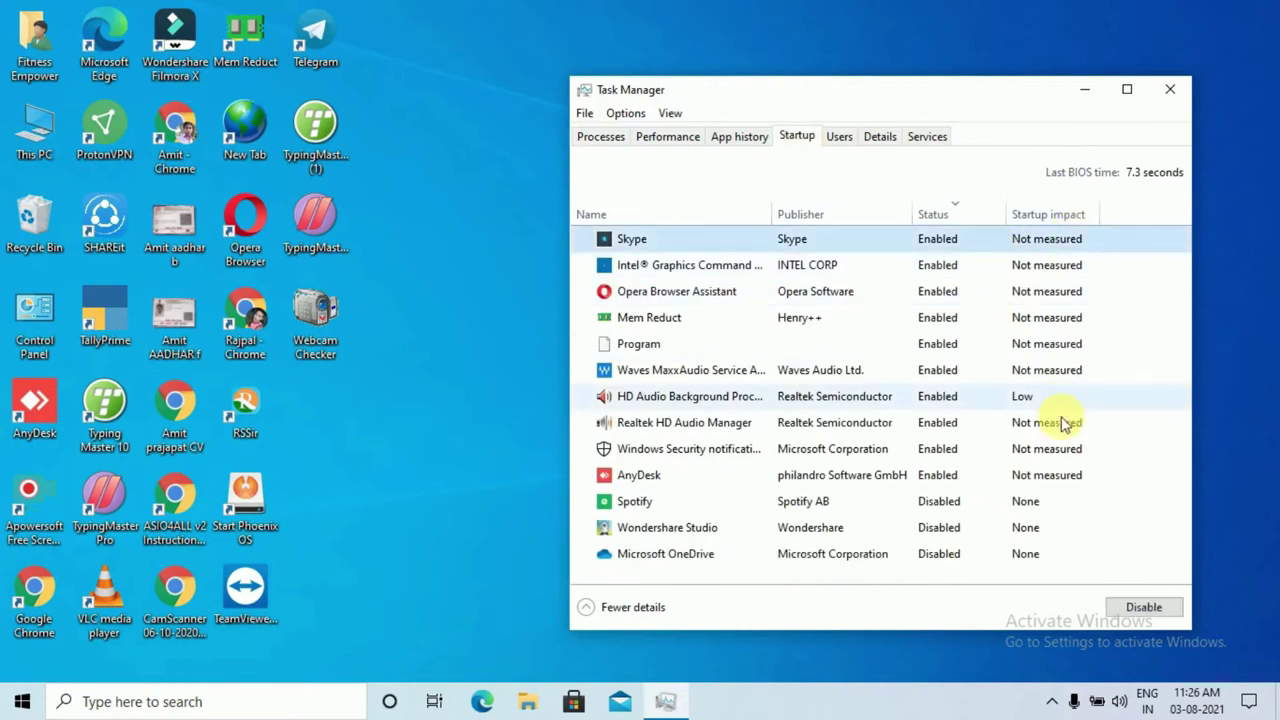
{"action": "left_click", "coordinate": [1136, 607]}
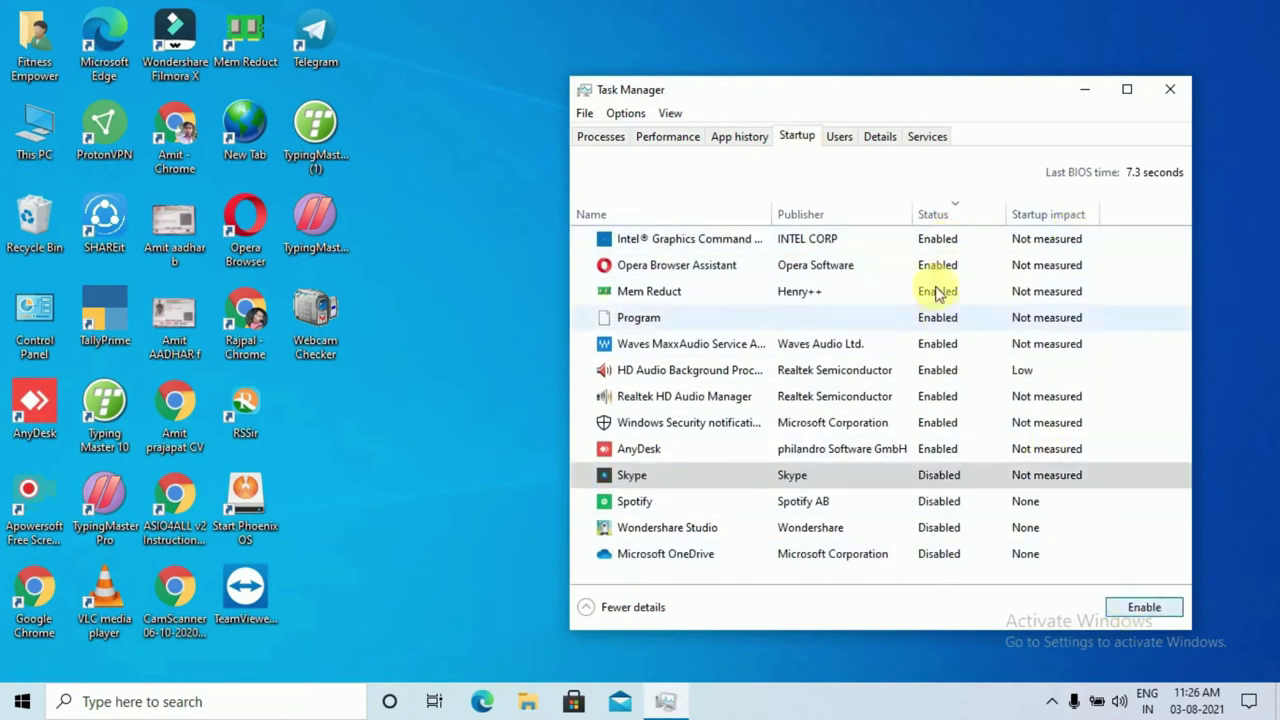
Disable Opera Browser Assistant in the list of startup apps
{"action": "left_click", "coordinate": [929, 276]}
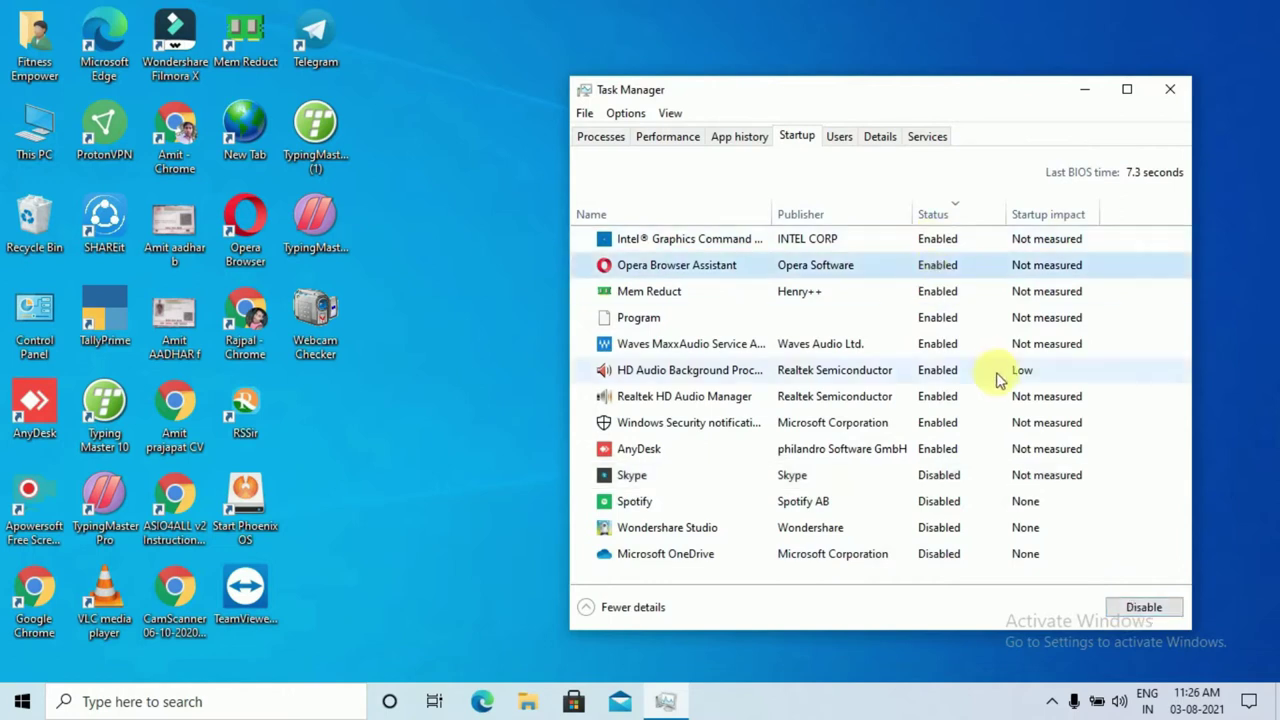
{"action": "right_click", "coordinate": [970, 266]}
{"action": "left_click", "coordinate": [998, 274]}
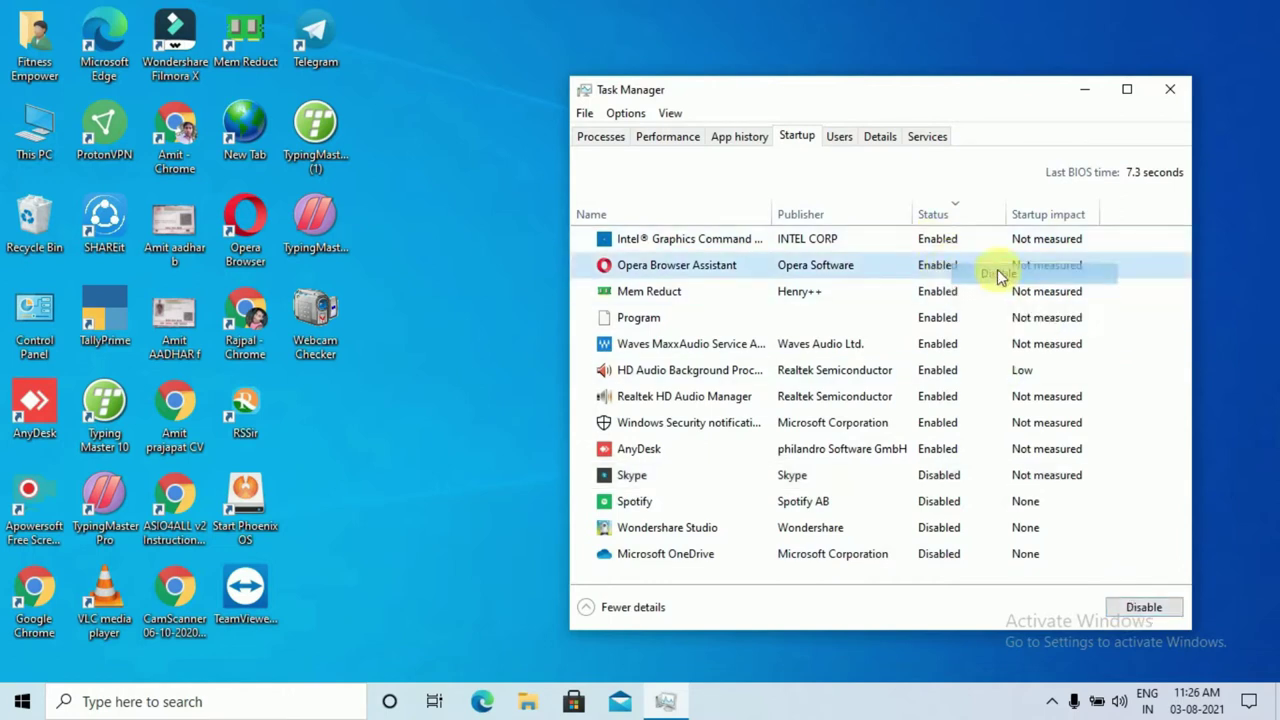
Disable Realtek HD Audio Manager and AnyDesk in the list of startup apps and close Task Manager
{"action": "right_click", "coordinate": [925, 345]}
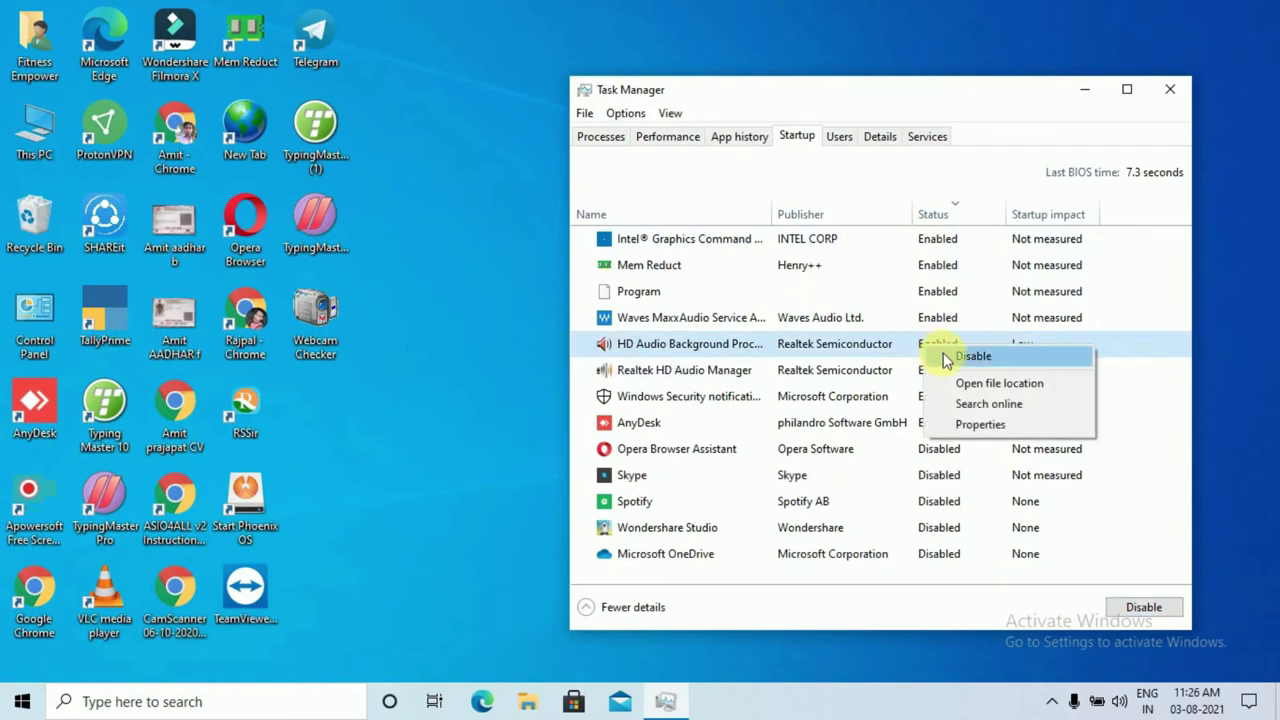
{"action": "left_click", "coordinate": [916, 374]}
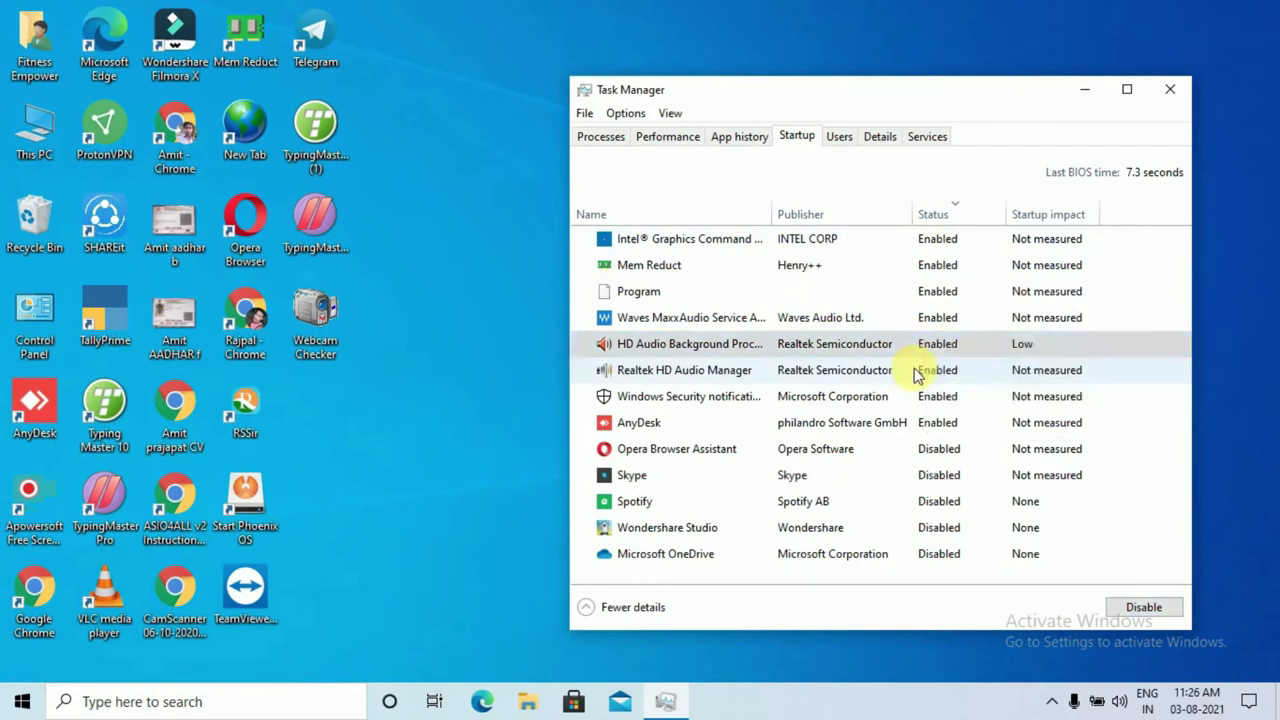
{"action": "left_click", "coordinate": [916, 374]}
{"action": "right_click", "coordinate": [922, 374]}
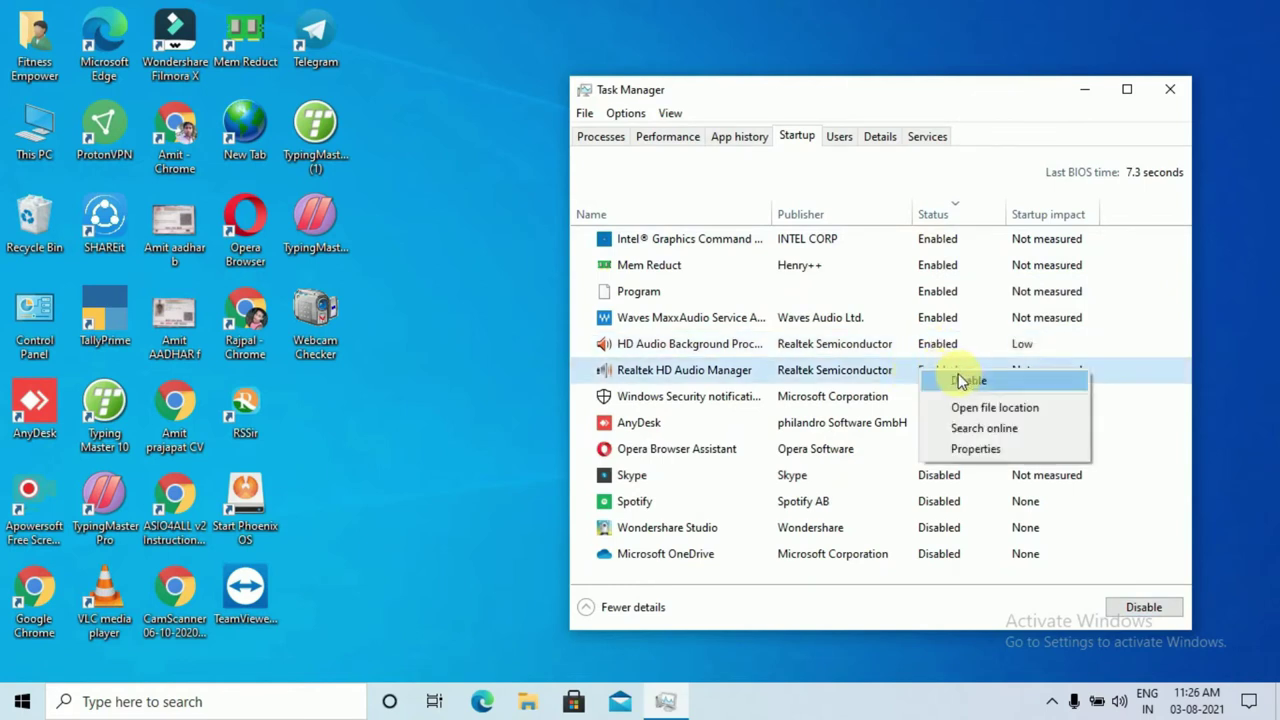
{"action": "left_click", "coordinate": [962, 381]}
{"action": "right_click", "coordinate": [923, 401]}
{"action": "left_click", "coordinate": [951, 399]}
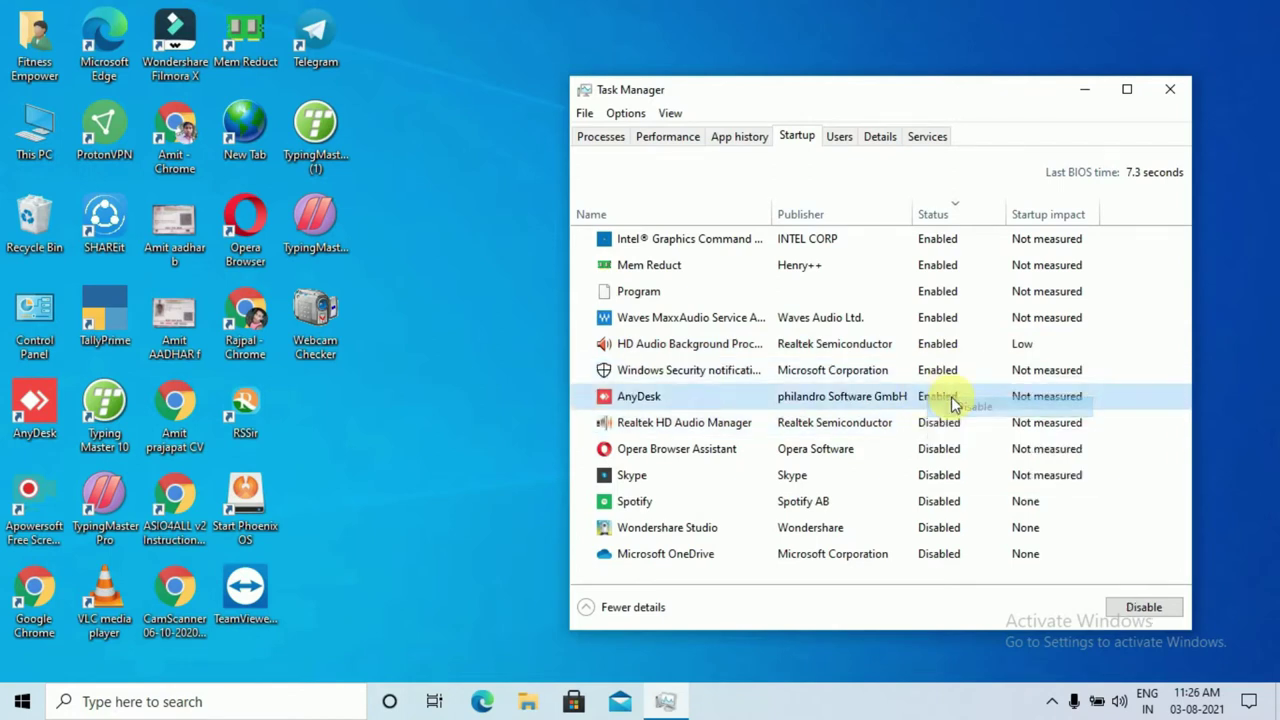
{"action": "left_click", "coordinate": [1167, 93]}
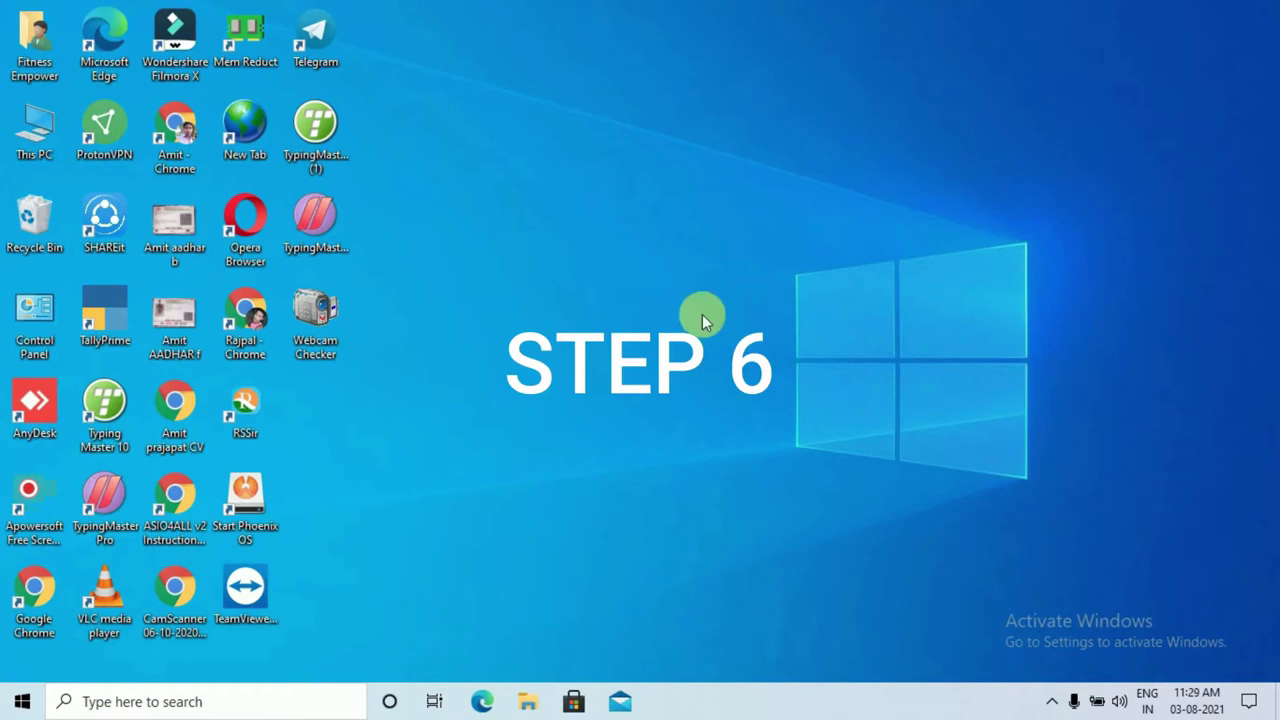
Open the Windows system storage settings and bring up the temporary files list for Local Disk (C:)
{"action": "left_click", "coordinate": [1250, 702]}
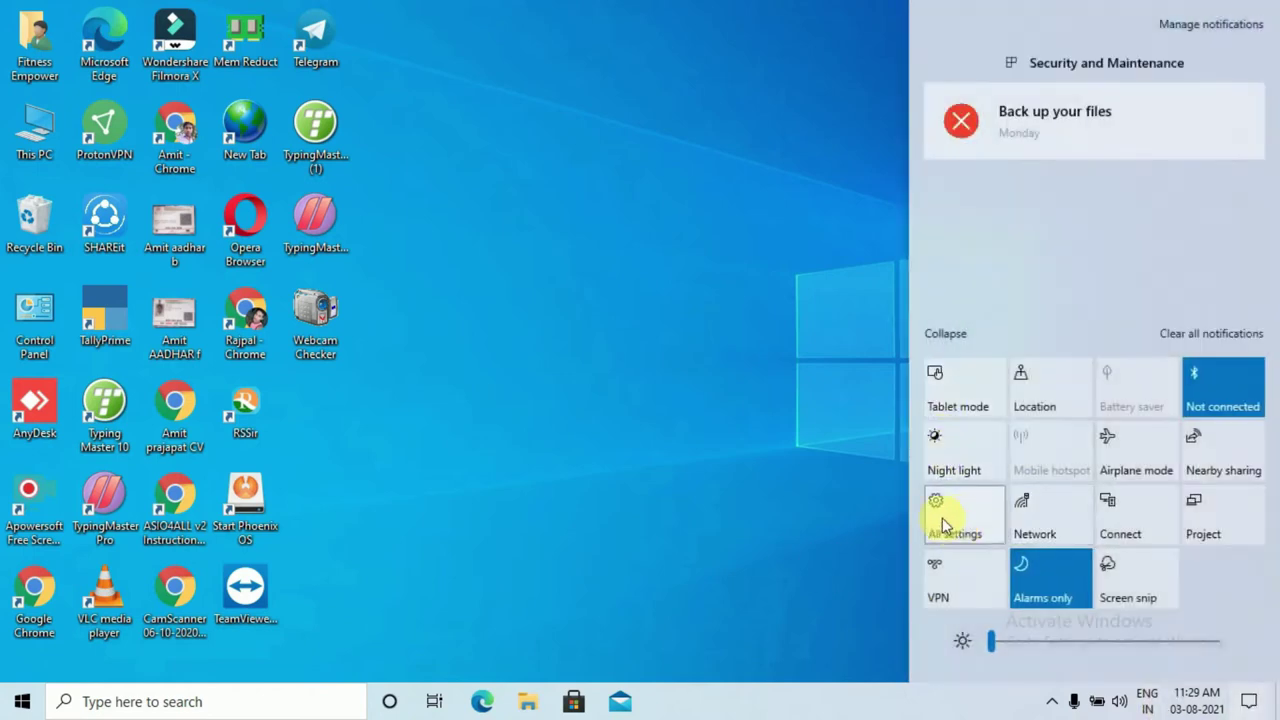
{"action": "left_click", "coordinate": [958, 527]}
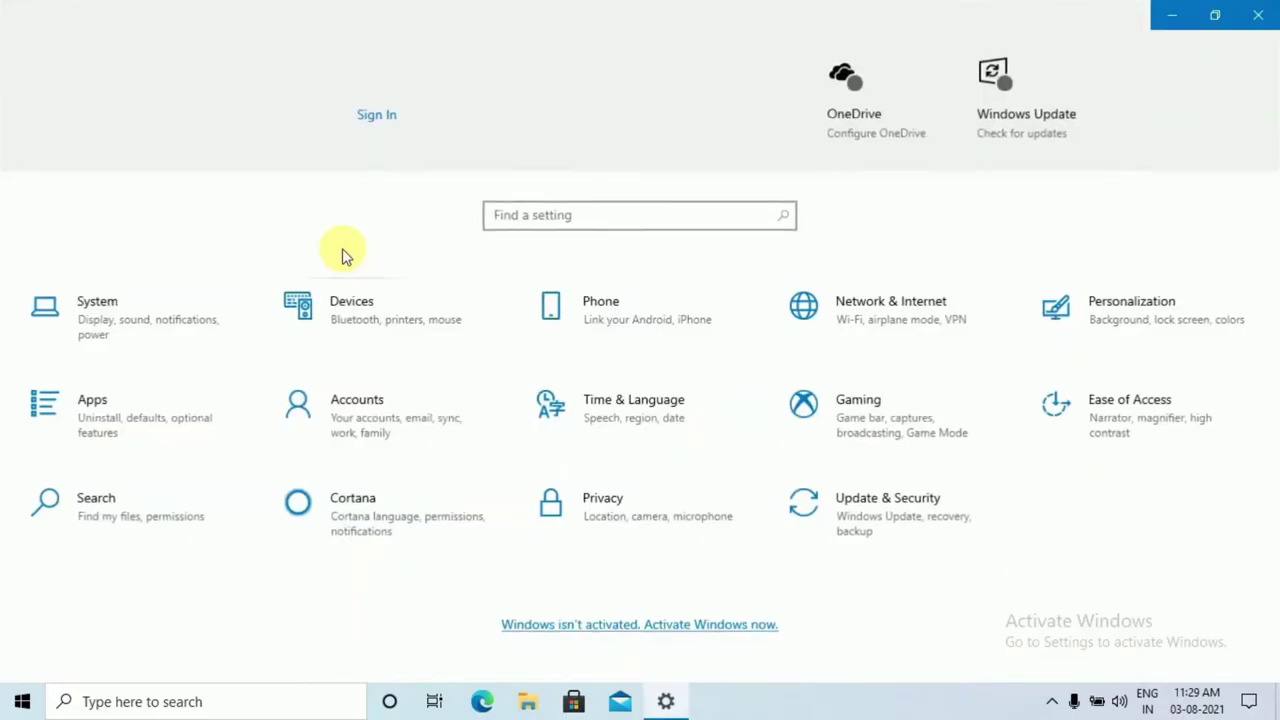
{"action": "left_click", "coordinate": [181, 317]}
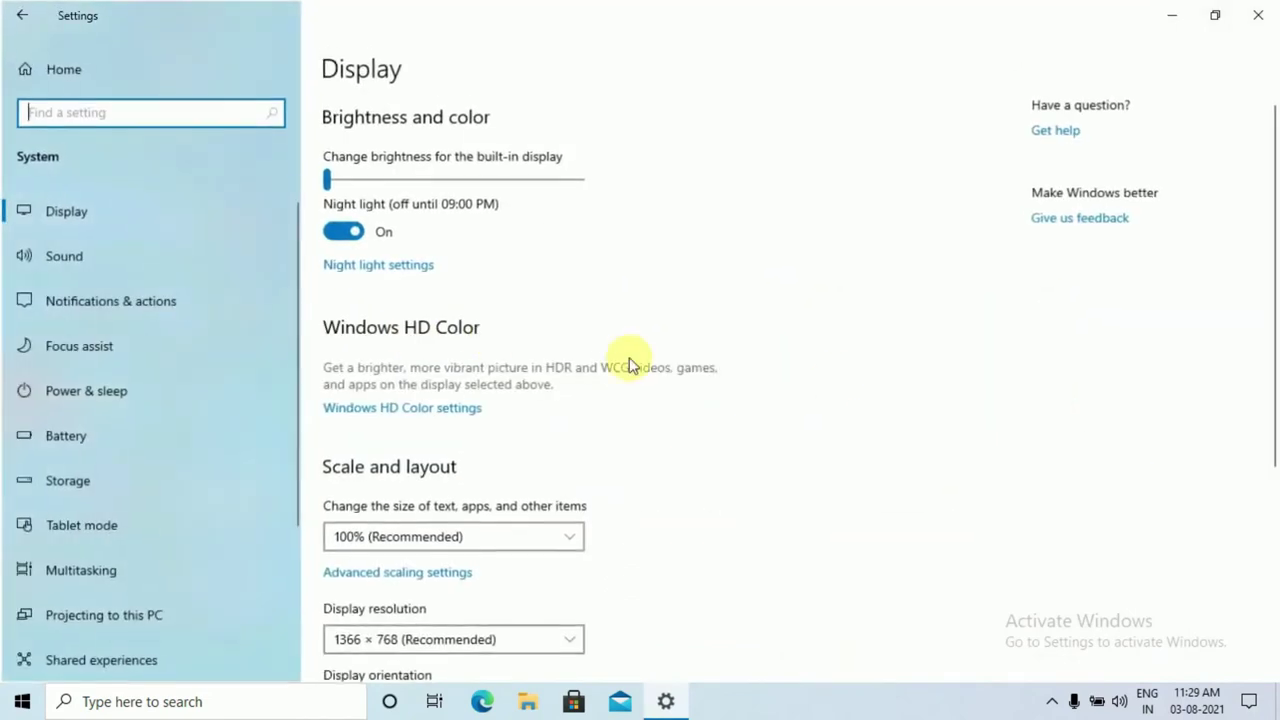
{"action": "left_click", "coordinate": [95, 477]}
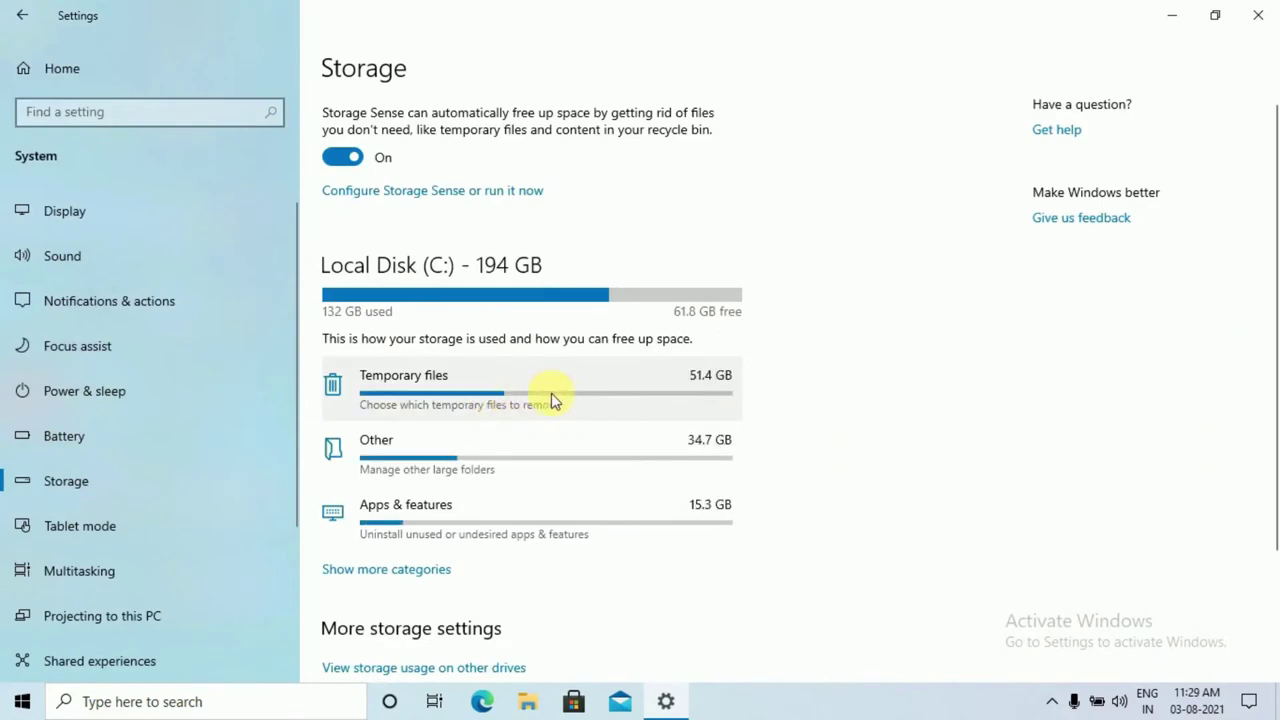
{"action": "left_click", "coordinate": [548, 400]}
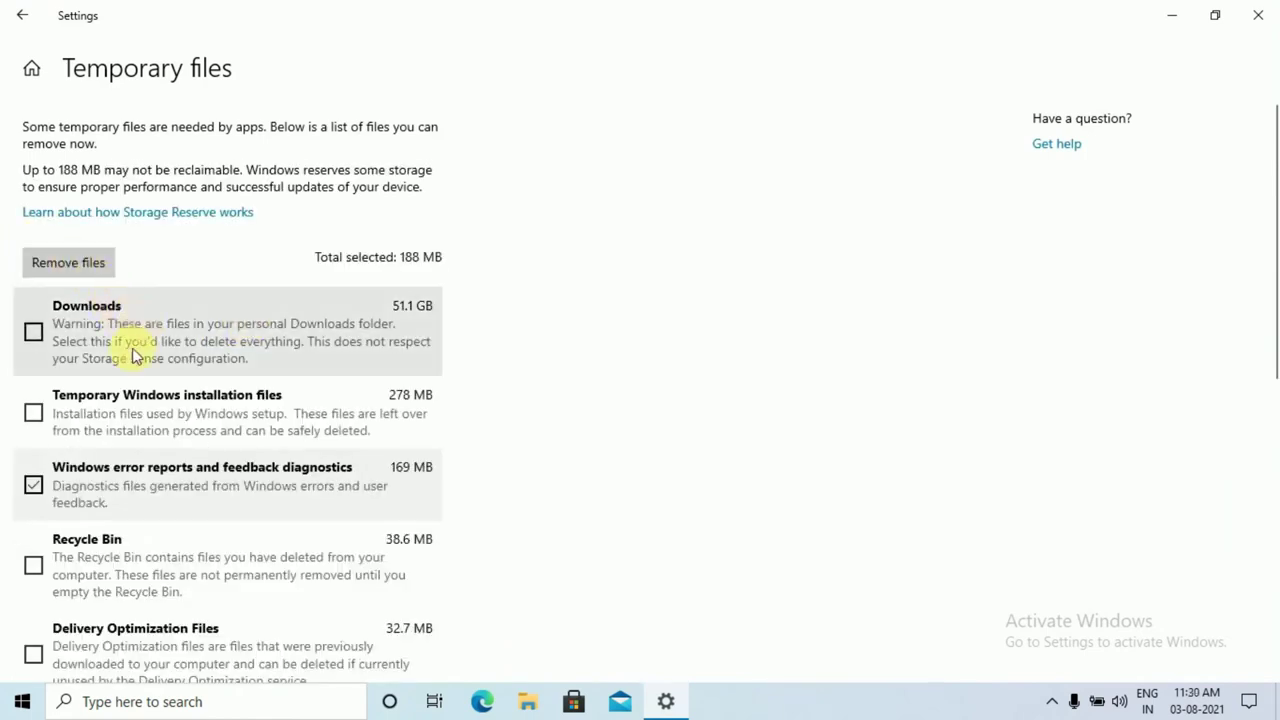
Add Recycle Bin to the preselected temporary file categories, remove the selected files and close Settings
{"action": "scroll", "coordinate": [142, 333], "scroll_direction": "down", "scroll_amount": 5}
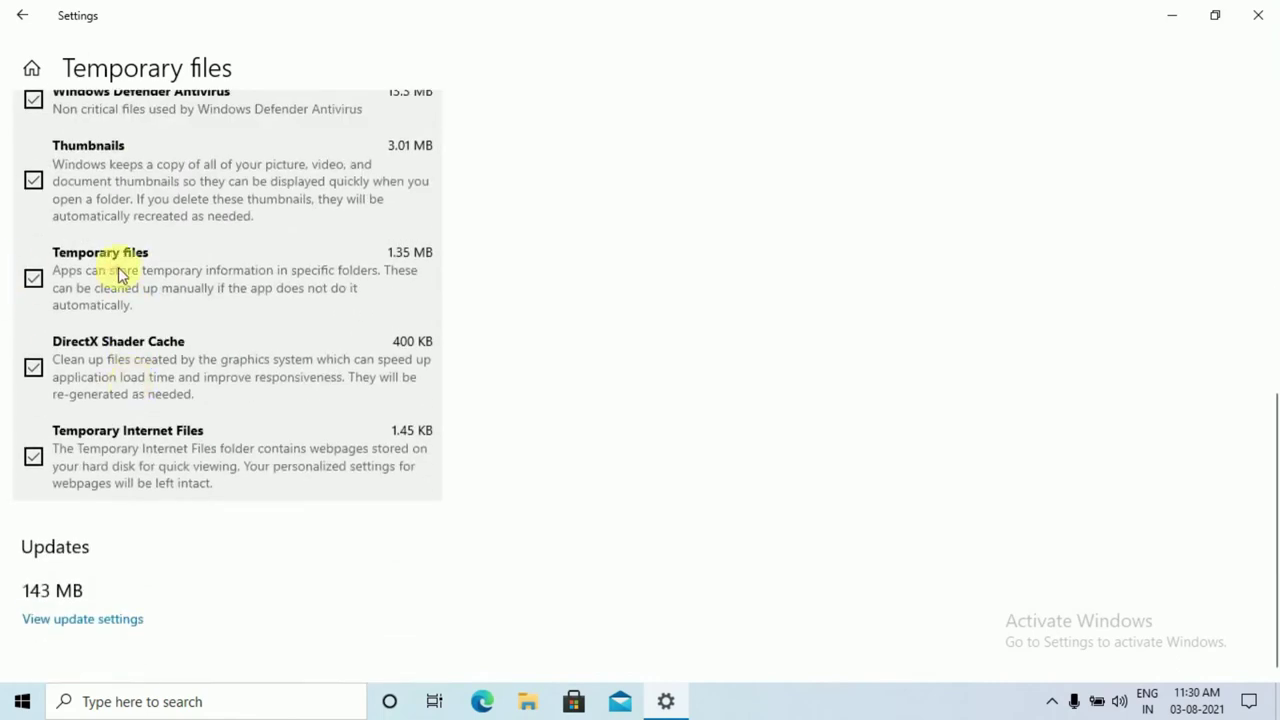
{"action": "scroll", "coordinate": [118, 267], "scroll_direction": "up", "scroll_amount": 5}
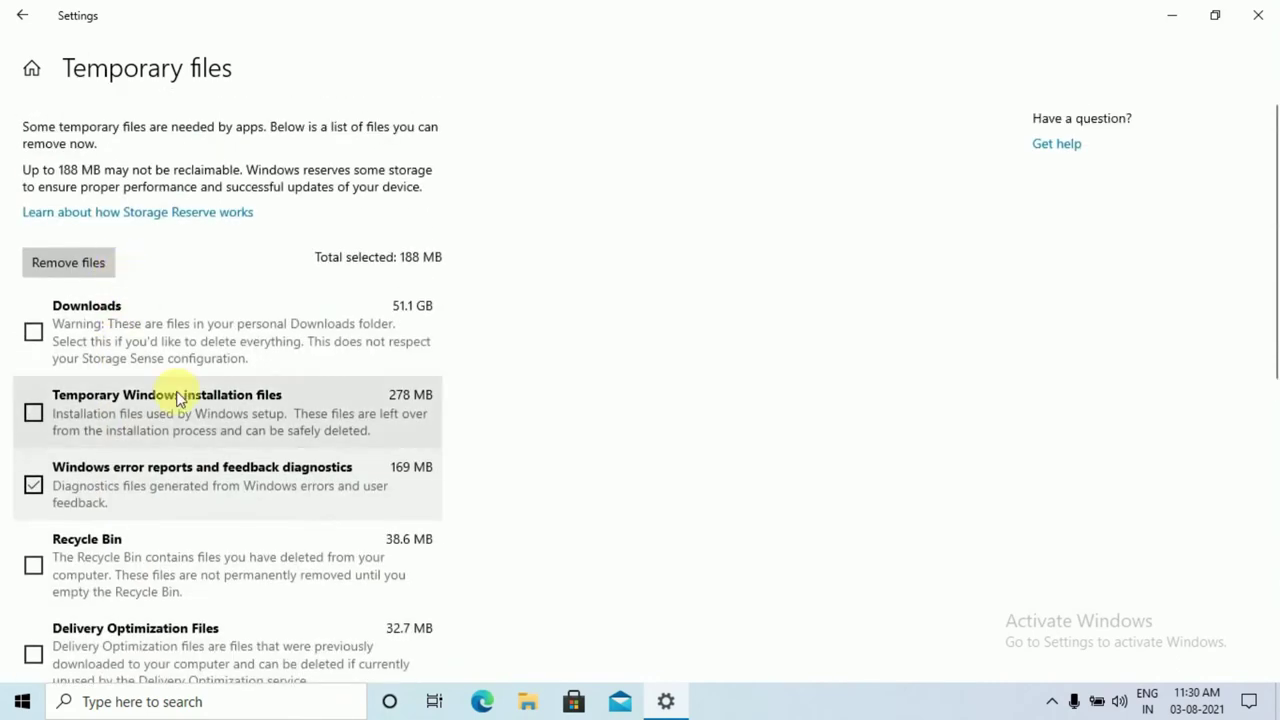
{"action": "scroll", "coordinate": [178, 398], "scroll_direction": "down", "scroll_amount": 2}
{"action": "left_click", "coordinate": [48, 323]}
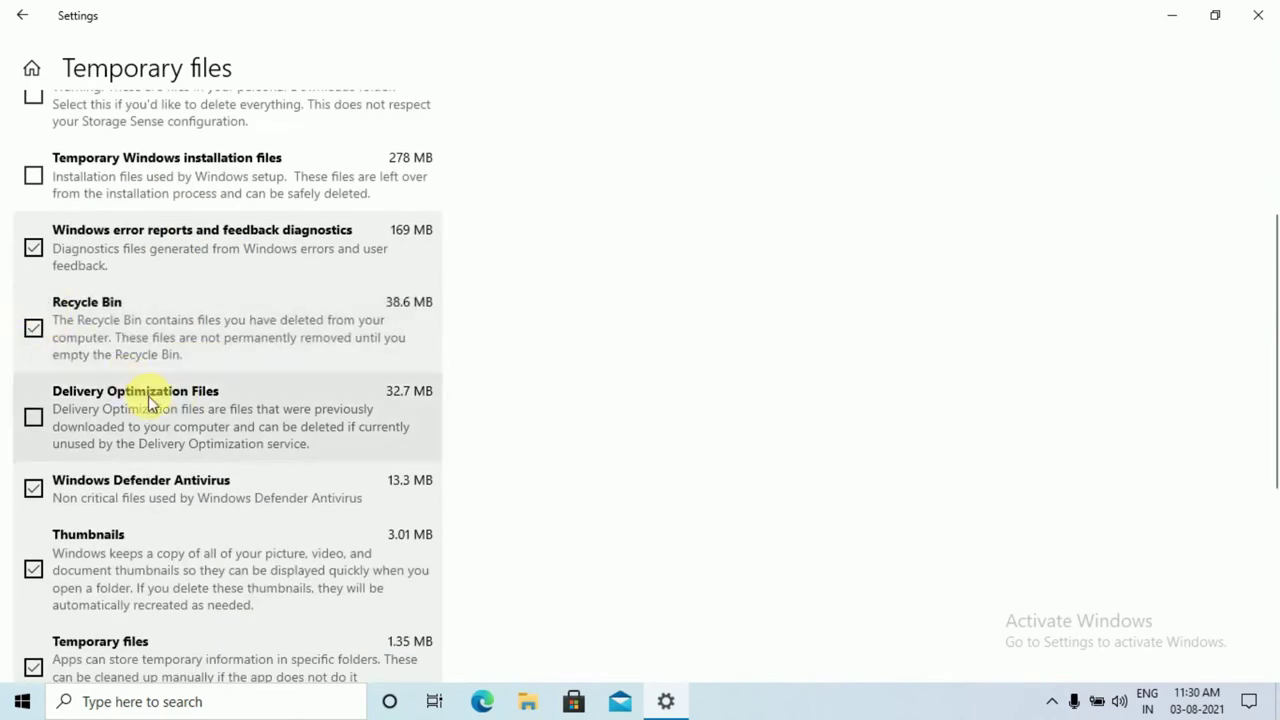
{"action": "scroll", "coordinate": [149, 400], "scroll_direction": "down", "scroll_amount": 4}
{"action": "scroll", "coordinate": [153, 358], "scroll_direction": "up", "scroll_amount": 5}
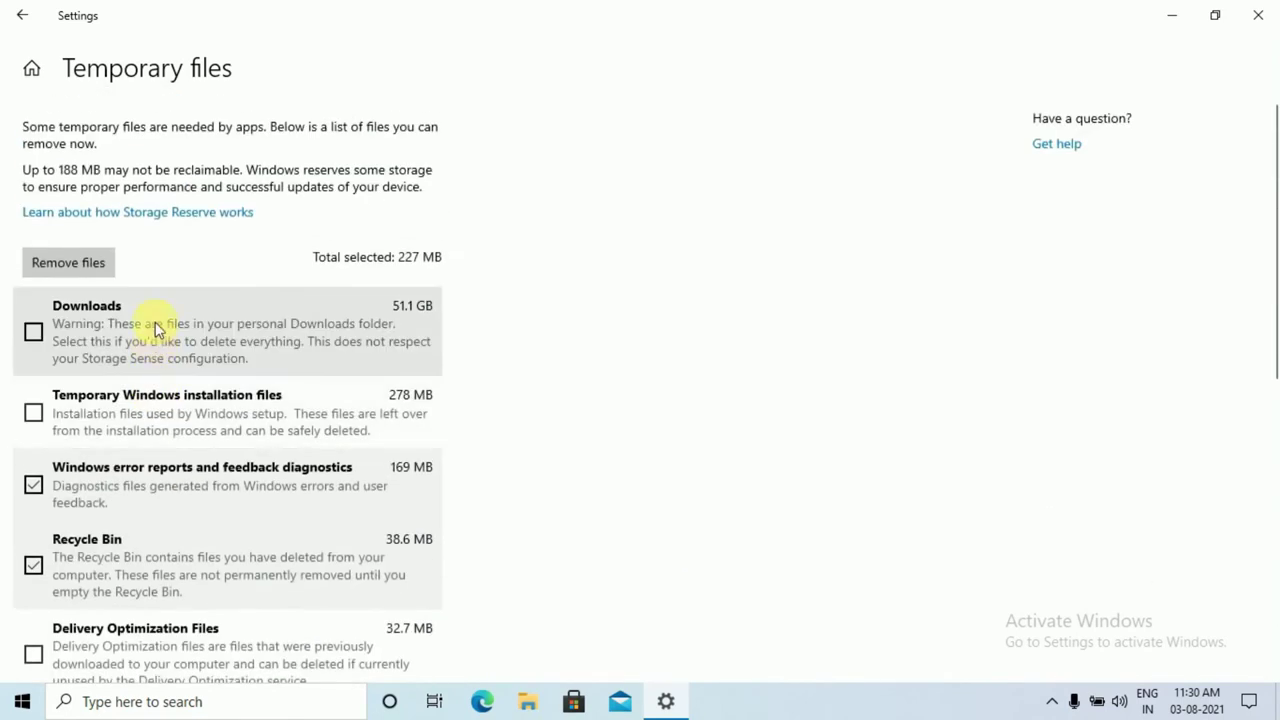
{"action": "left_click", "coordinate": [84, 266]}
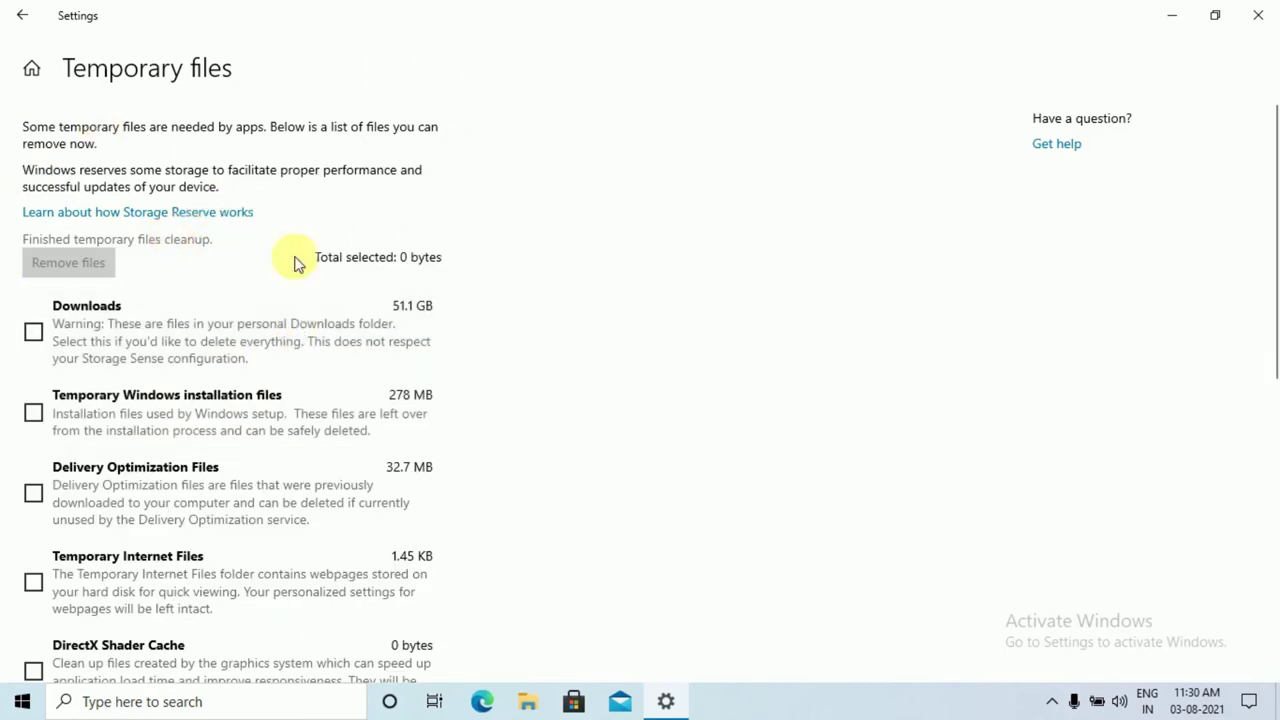
{"action": "left_click", "coordinate": [1258, 15]}
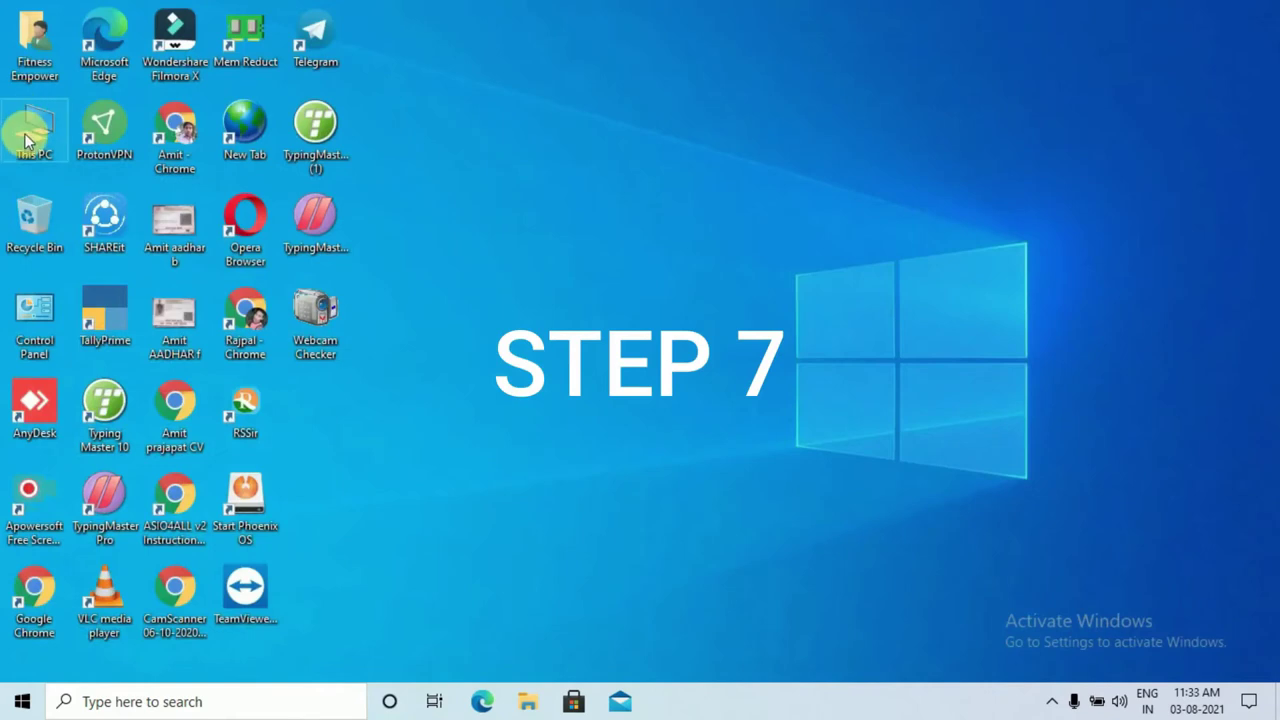
Open the Performance Options from the advanced system properties of This PC
{"action": "right_click", "coordinate": [26, 135]}
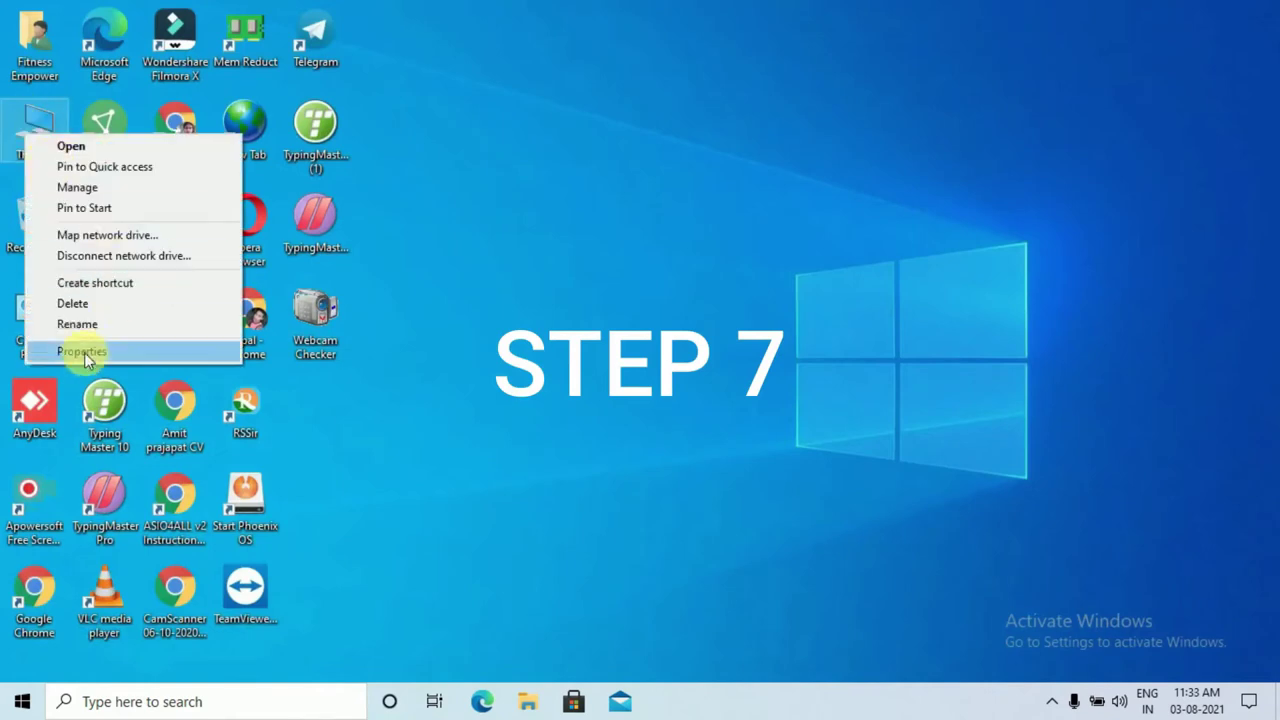
{"action": "left_click", "coordinate": [84, 352]}
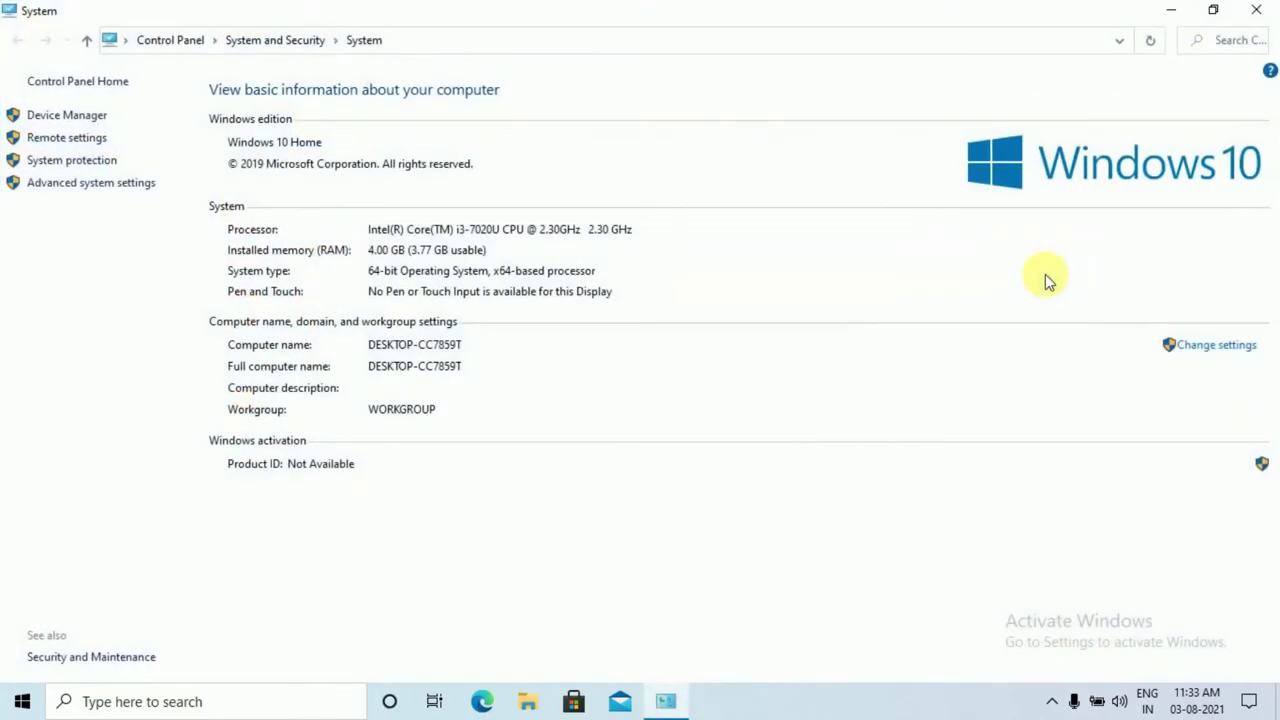
{"action": "left_click", "coordinate": [1200, 345]}
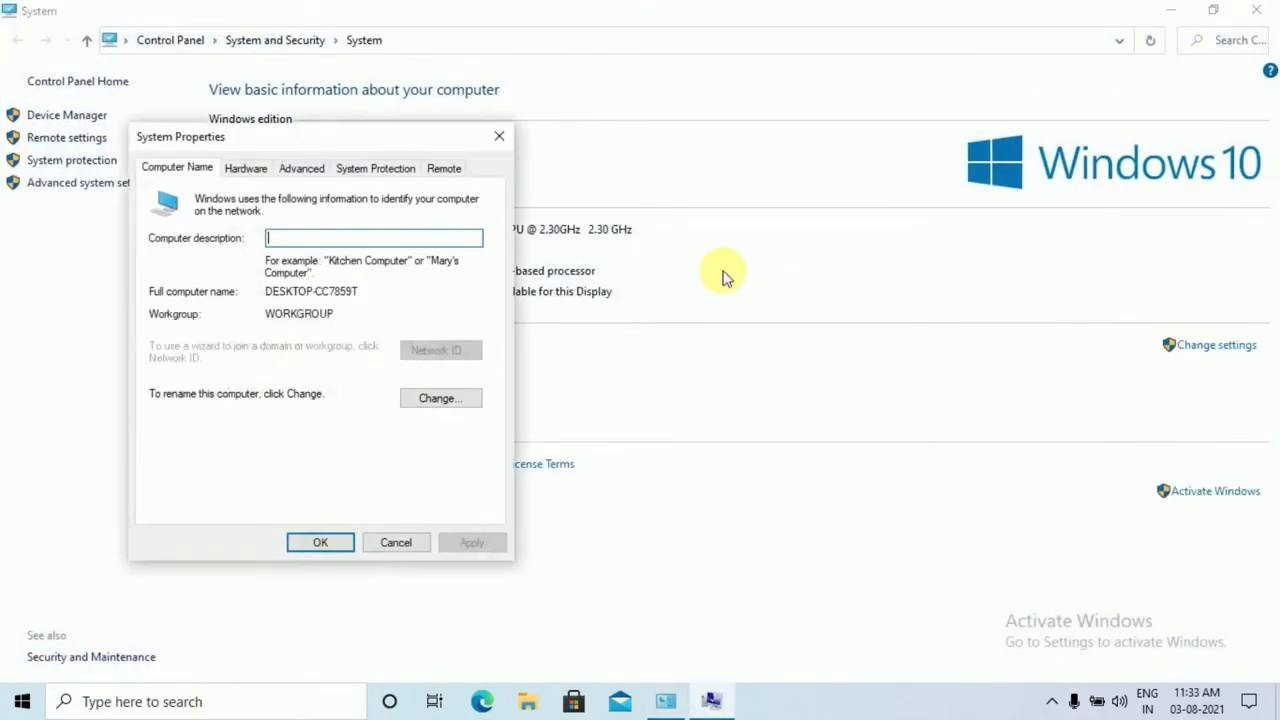
{"action": "left_click", "coordinate": [300, 168]}
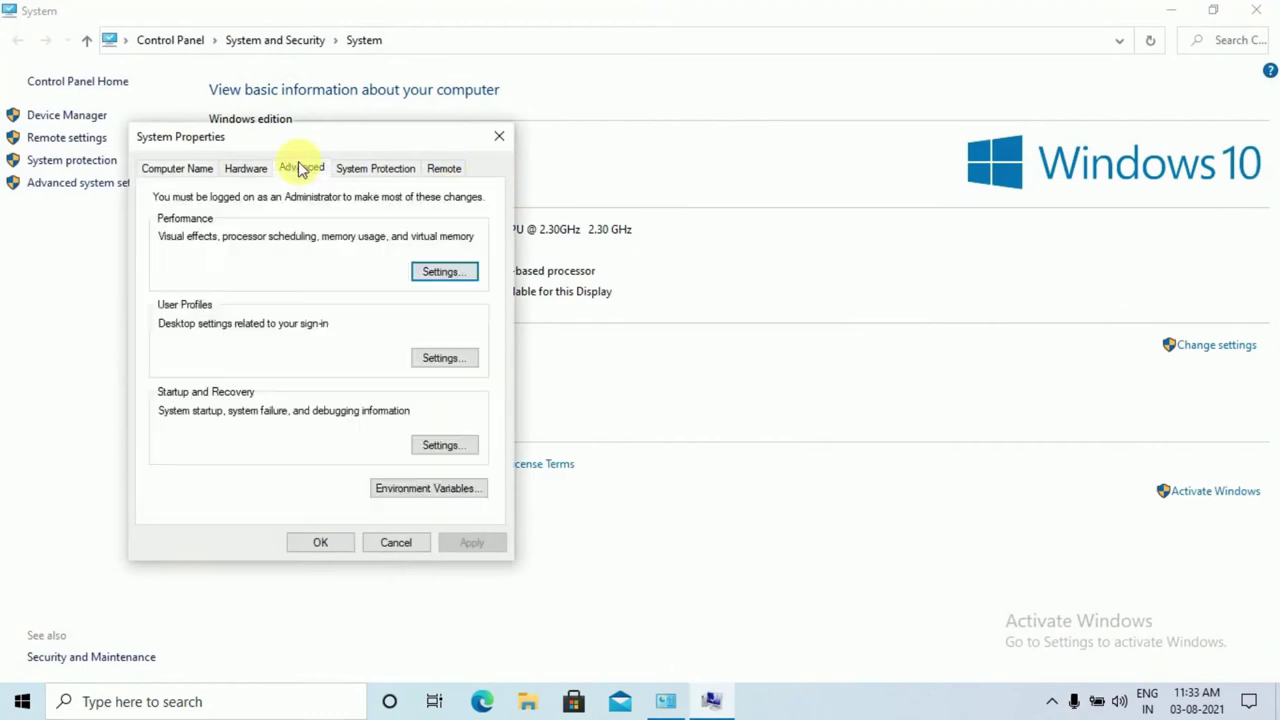
{"action": "left_click", "coordinate": [444, 272]}
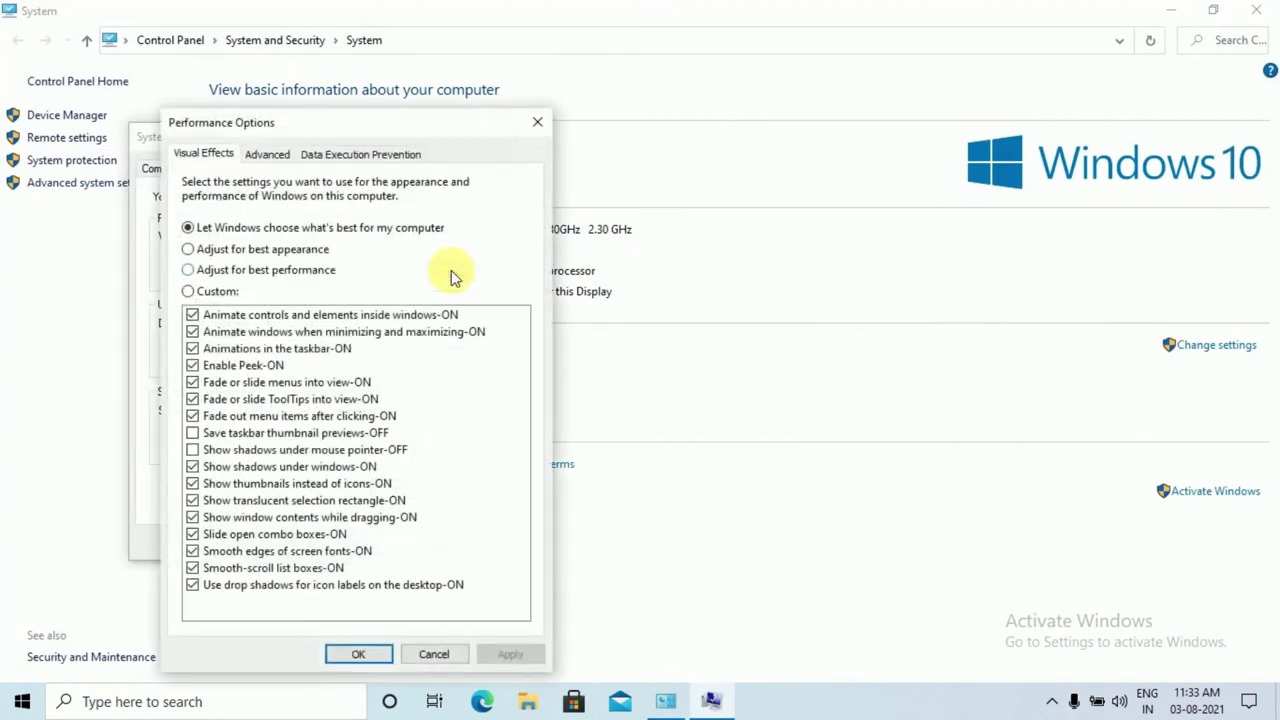
Apply "Adjust for best performance" to the visual effects and close the system windows
{"action": "left_click", "coordinate": [248, 274]}
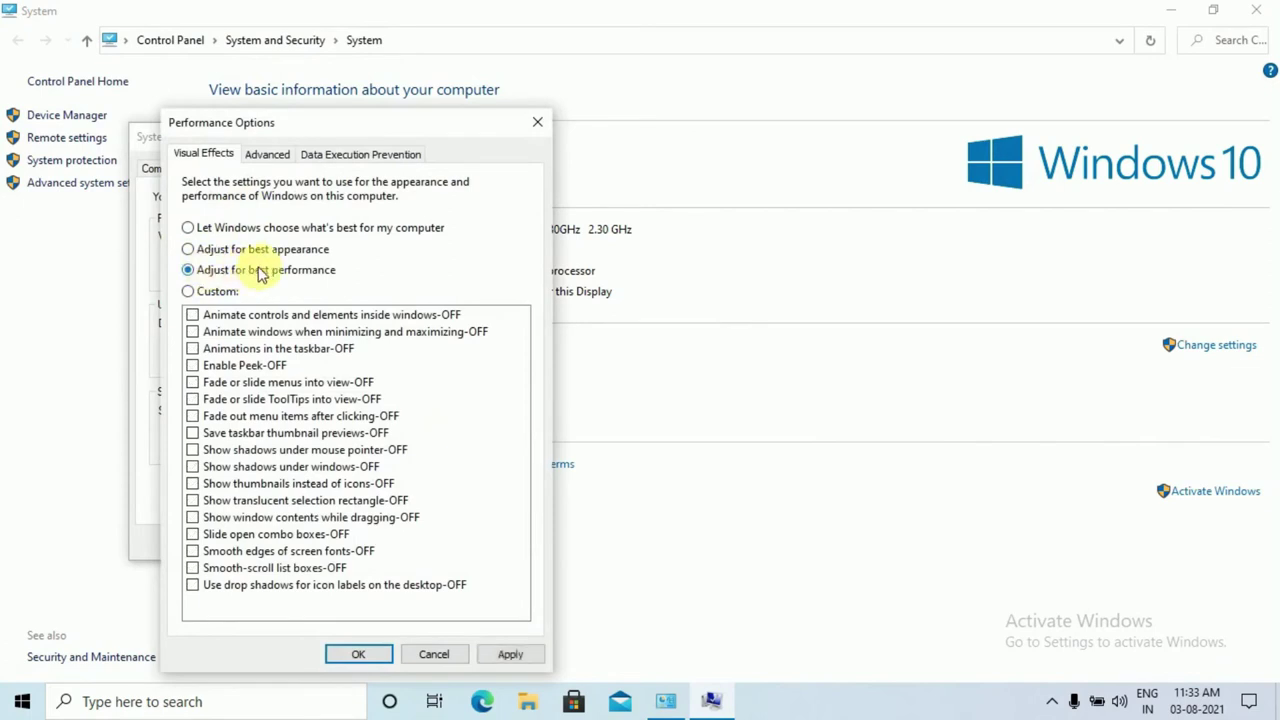
{"action": "left_click", "coordinate": [512, 656]}
{"action": "left_click", "coordinate": [512, 656]}
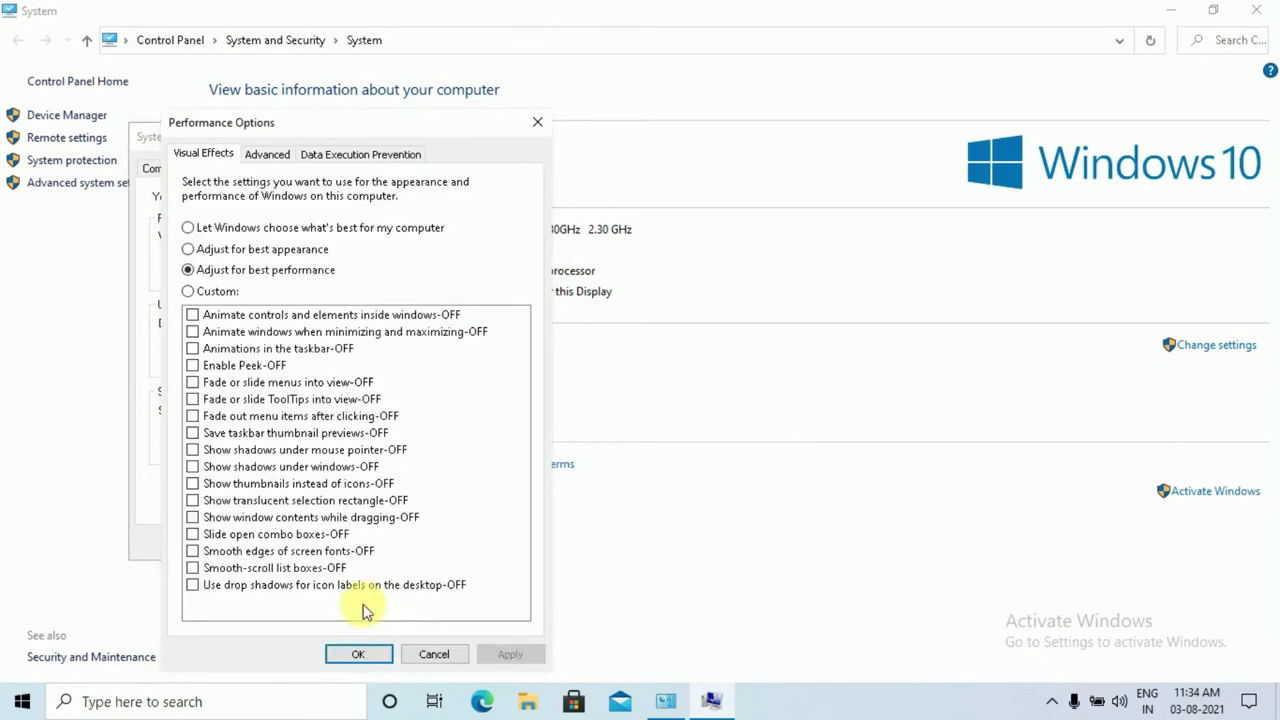
{"action": "left_click", "coordinate": [362, 656]}
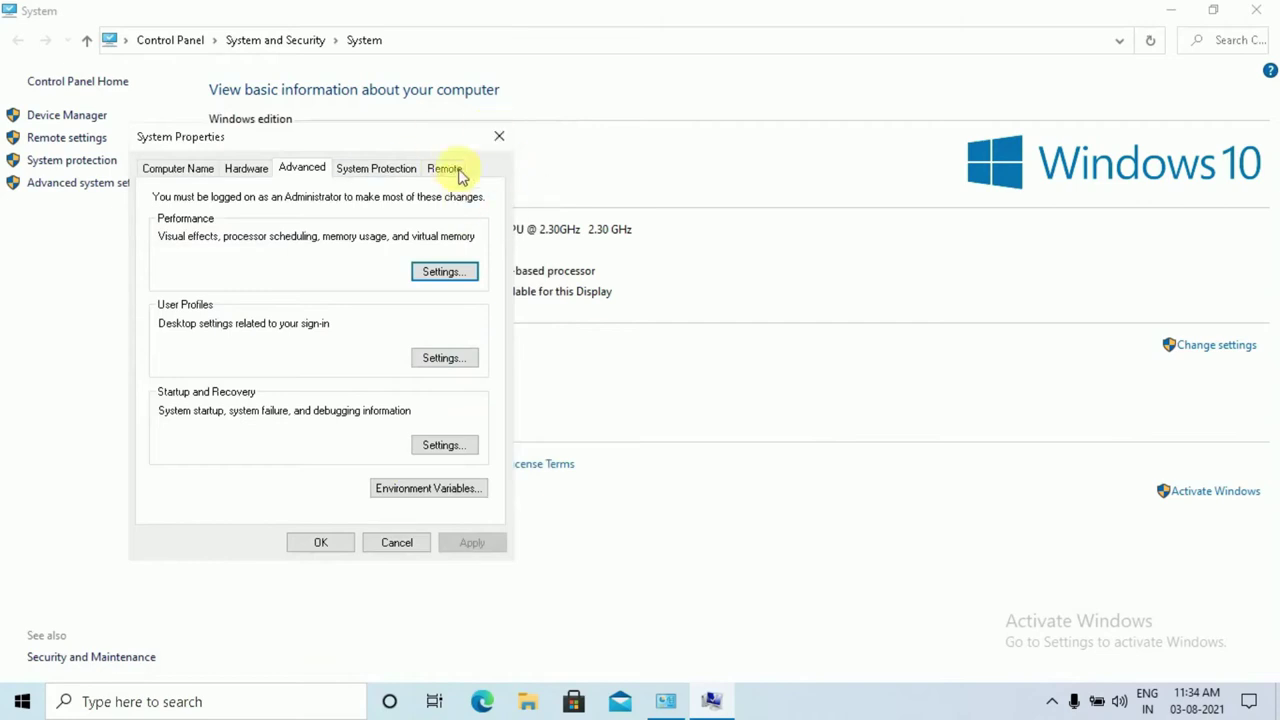
{"action": "left_click", "coordinate": [499, 136]}
{"action": "left_click", "coordinate": [1262, 9]}
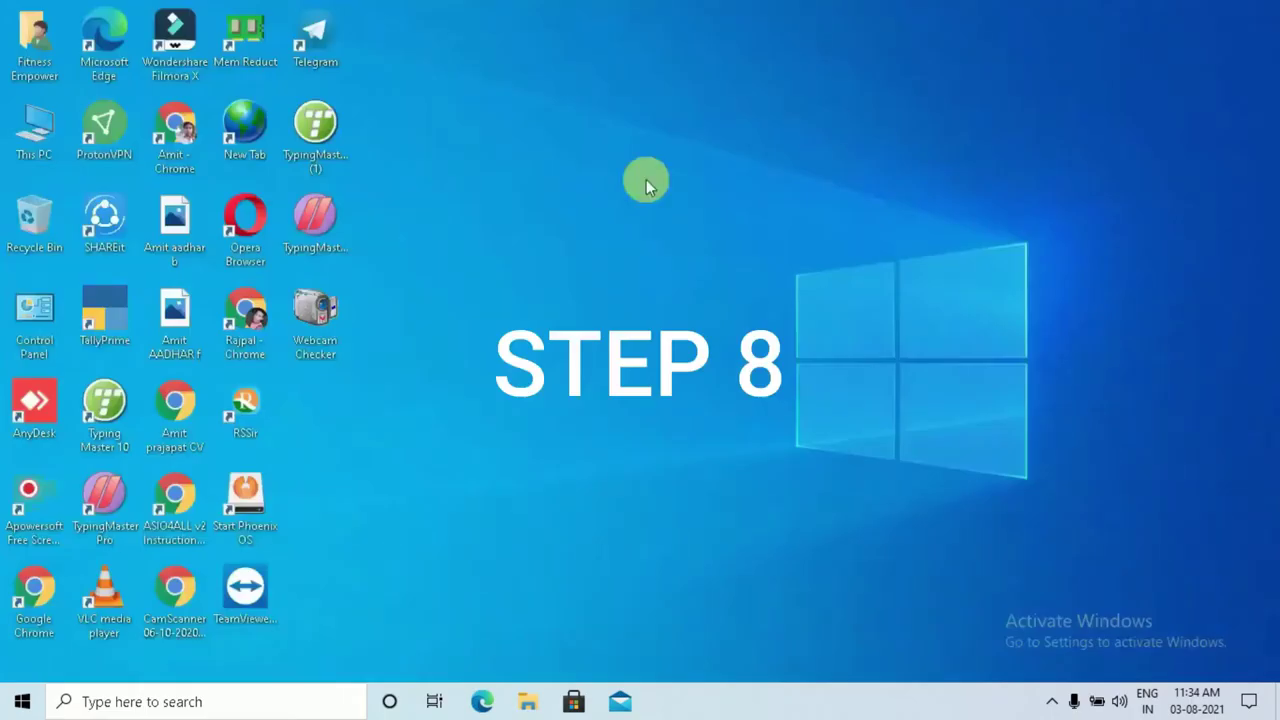
{"action": "right_click", "coordinate": [503, 187]}
{"action": "left_click", "coordinate": [569, 244]}
{"action": "right_click", "coordinate": [614, 191]}
{"action": "left_click", "coordinate": [658, 248]}
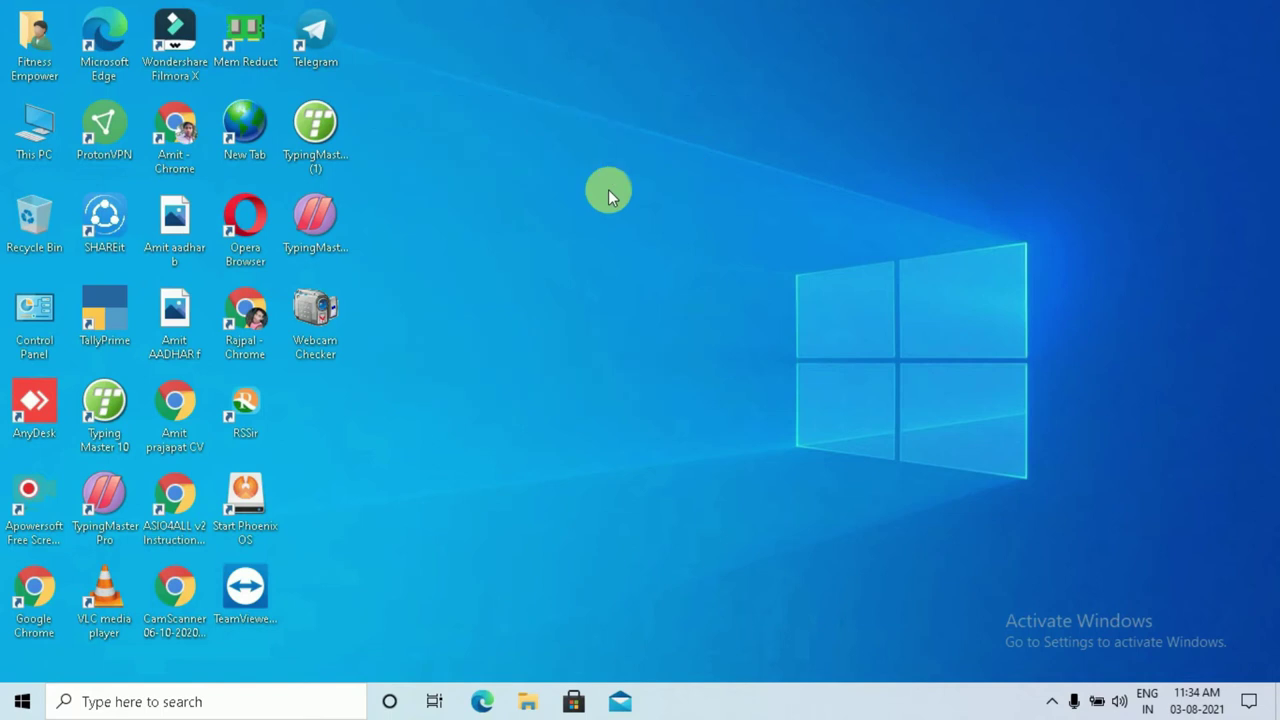
Open the Virtual Memory settings through the advanced performance options of This PC
{"action": "right_click", "coordinate": [38, 140]}
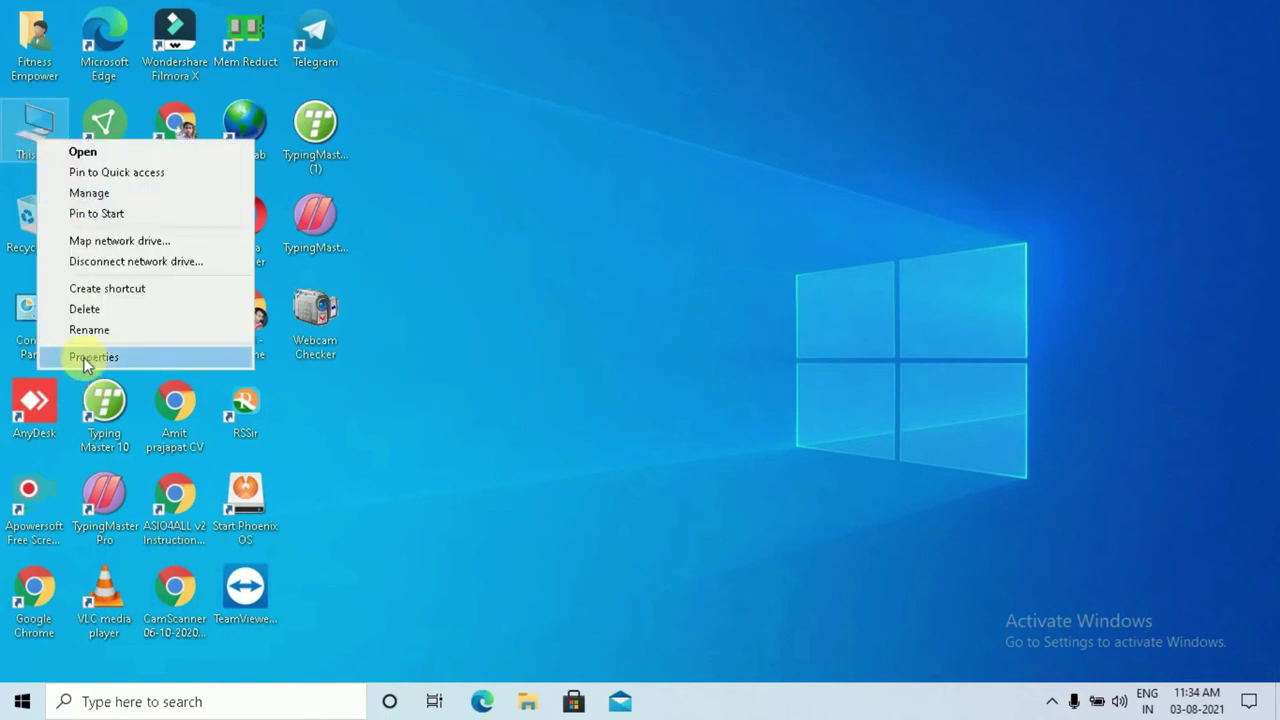
{"action": "left_click", "coordinate": [86, 357]}
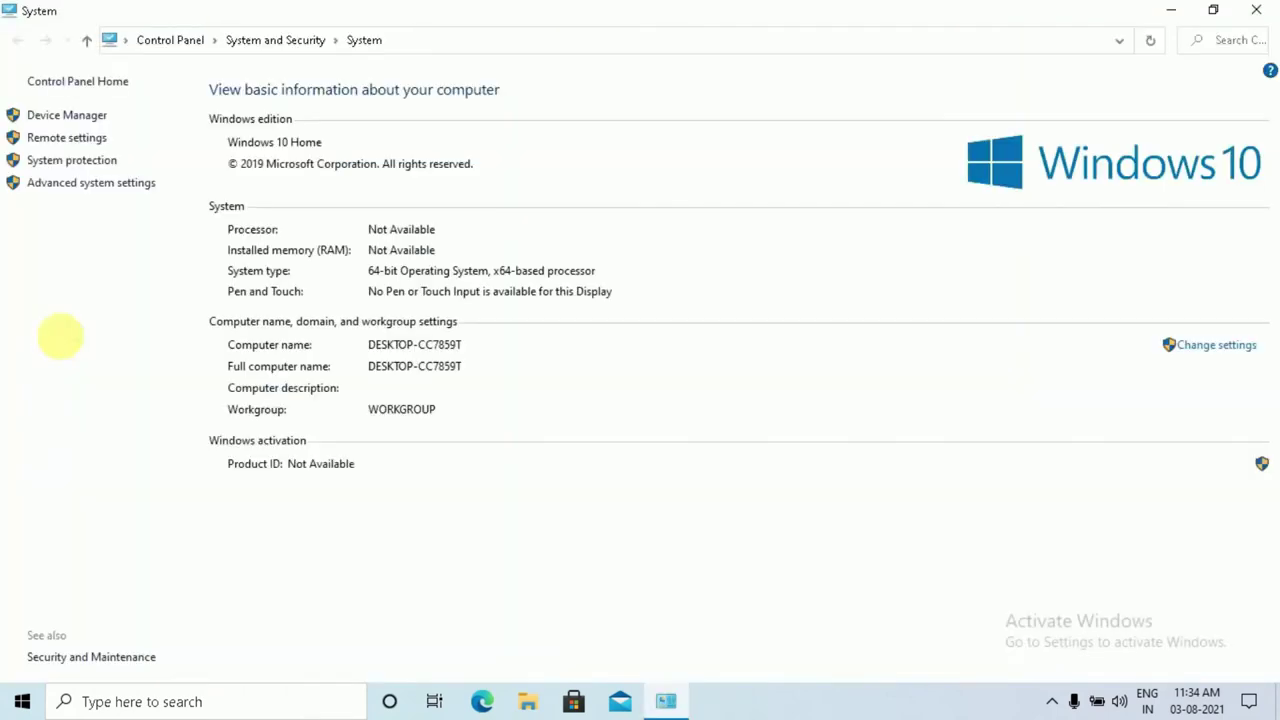
{"action": "left_click", "coordinate": [1203, 355]}
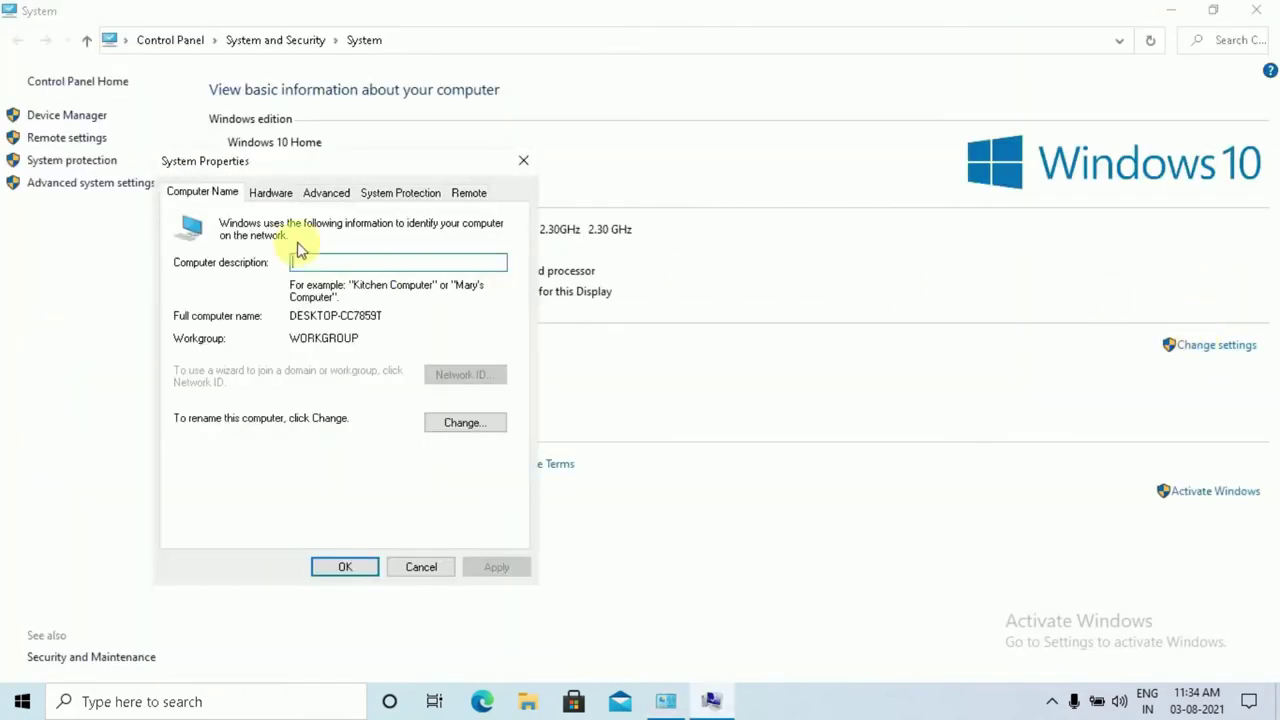
{"action": "left_click", "coordinate": [326, 195]}
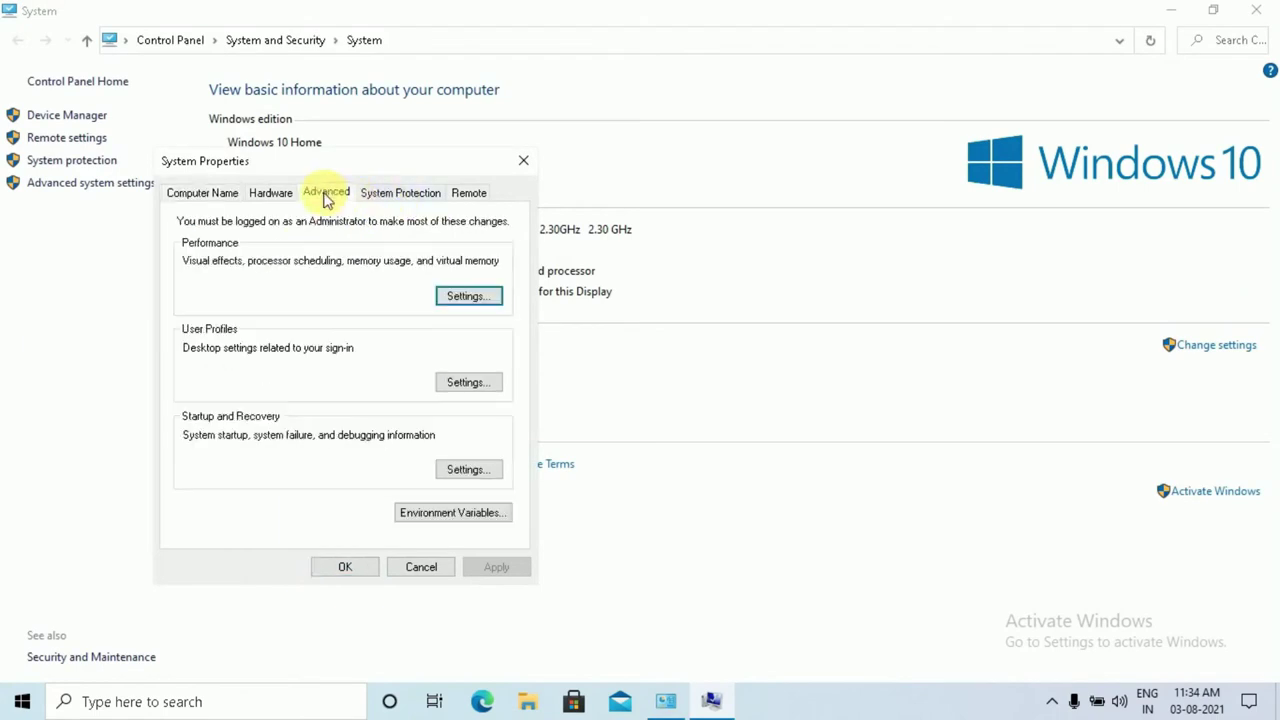
{"action": "left_click", "coordinate": [465, 300]}
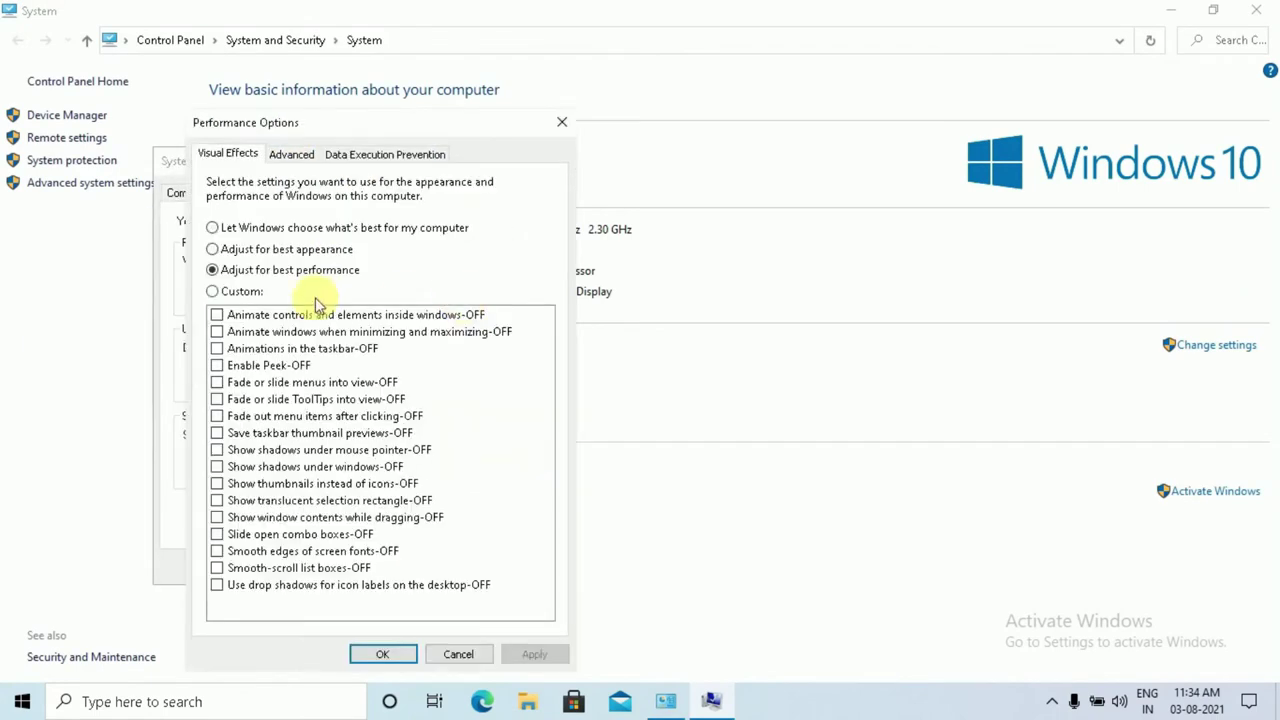
{"action": "left_click", "coordinate": [296, 156]}
{"action": "left_click", "coordinate": [502, 395]}
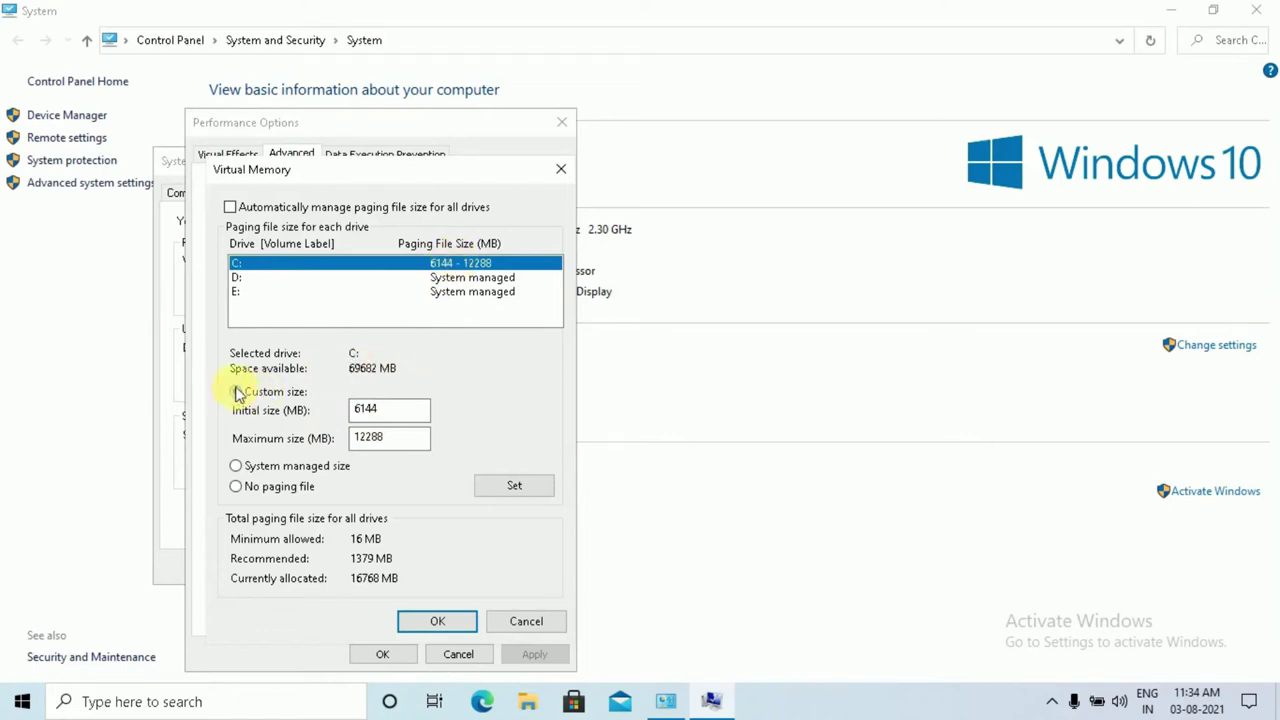
Set a custom paging file size for drive C: with an initial size of 6144 MB and a maximum of 12288 MB
{"action": "left_click", "coordinate": [395, 408]}
{"action": "left_click", "coordinate": [366, 438]}
{"action": "left_click", "coordinate": [515, 490]}
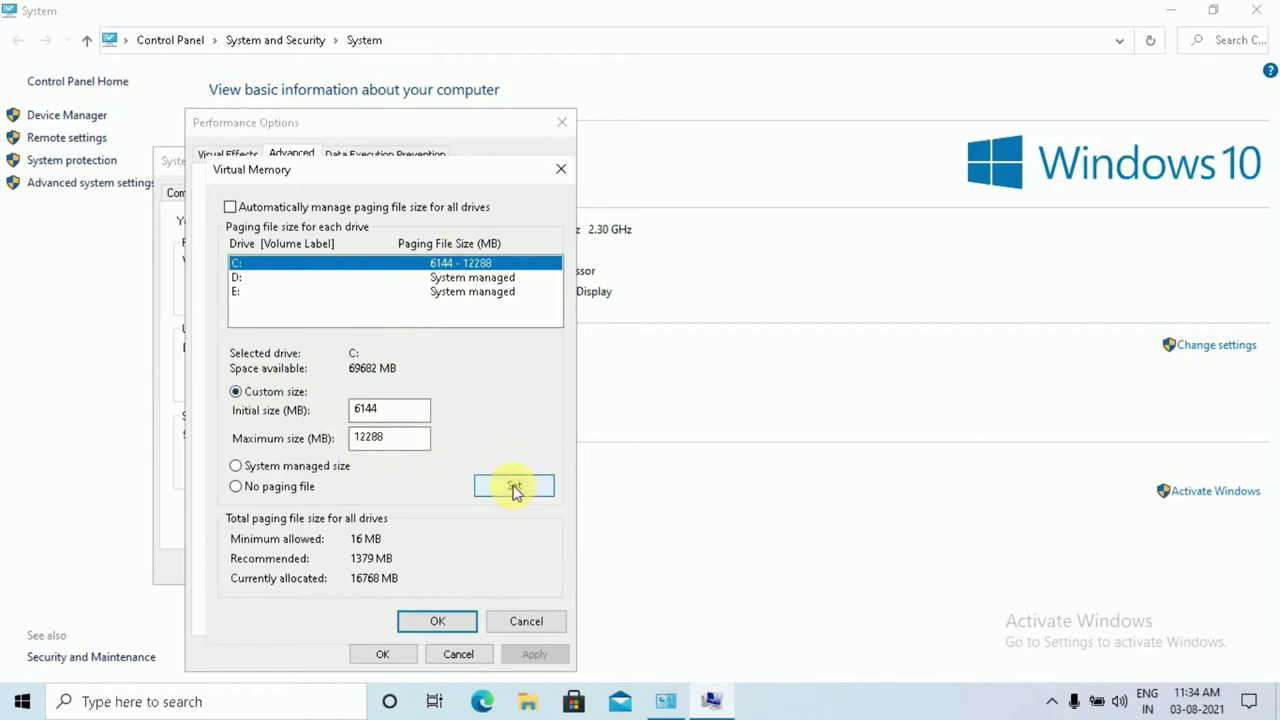
Confirm the custom paging file settings and close the Virtual Memory, Performance Options and System Properties dialogs
{"action": "left_click", "coordinate": [440, 624]}
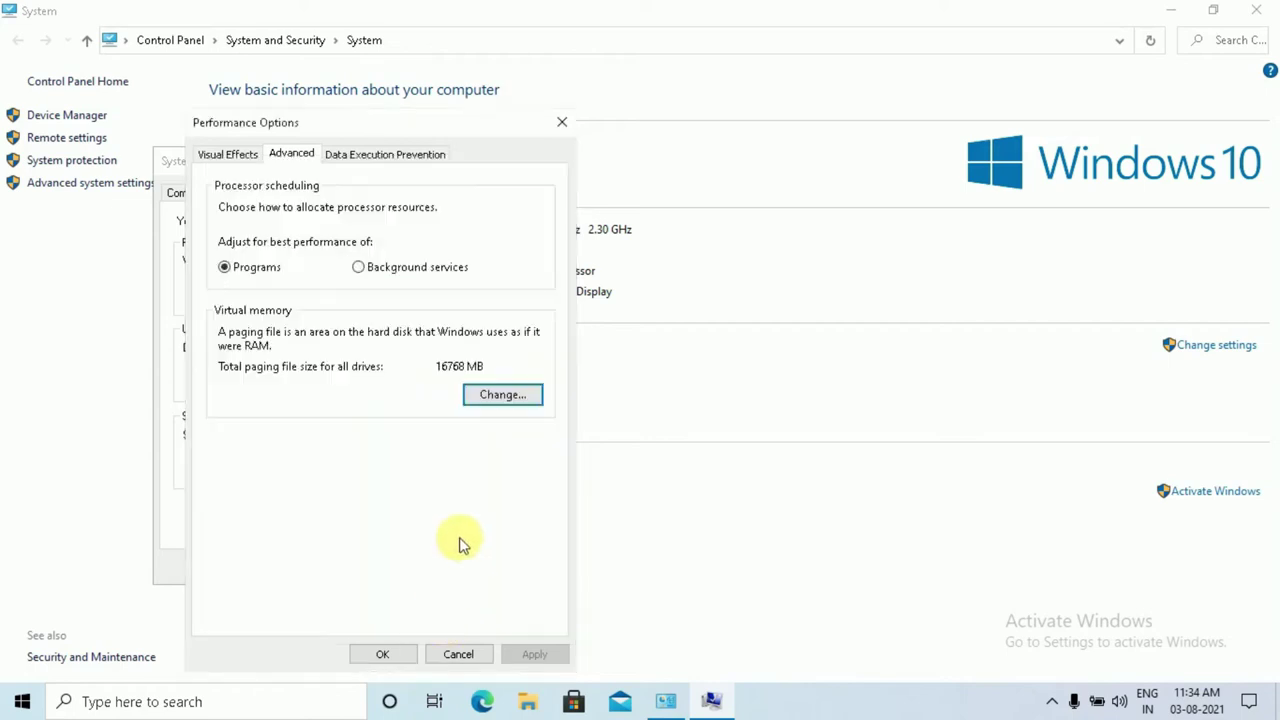
{"action": "left_click", "coordinate": [386, 656]}
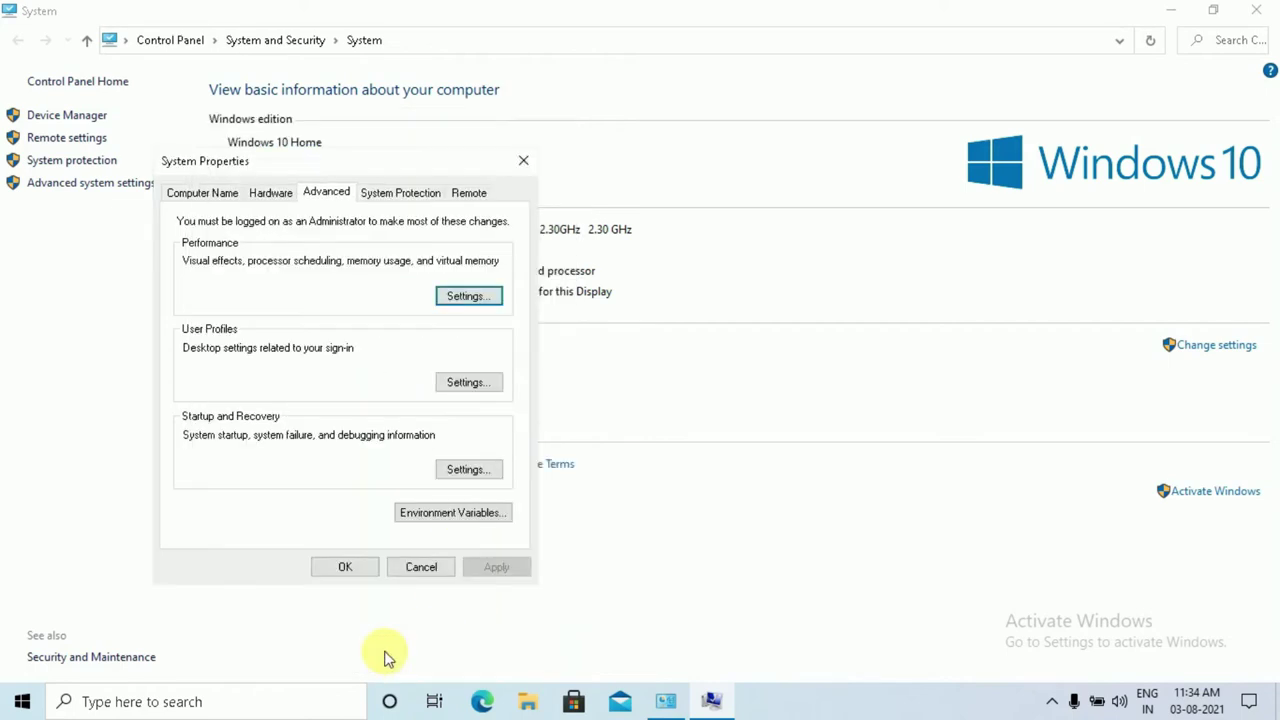
{"action": "left_click", "coordinate": [346, 570]}
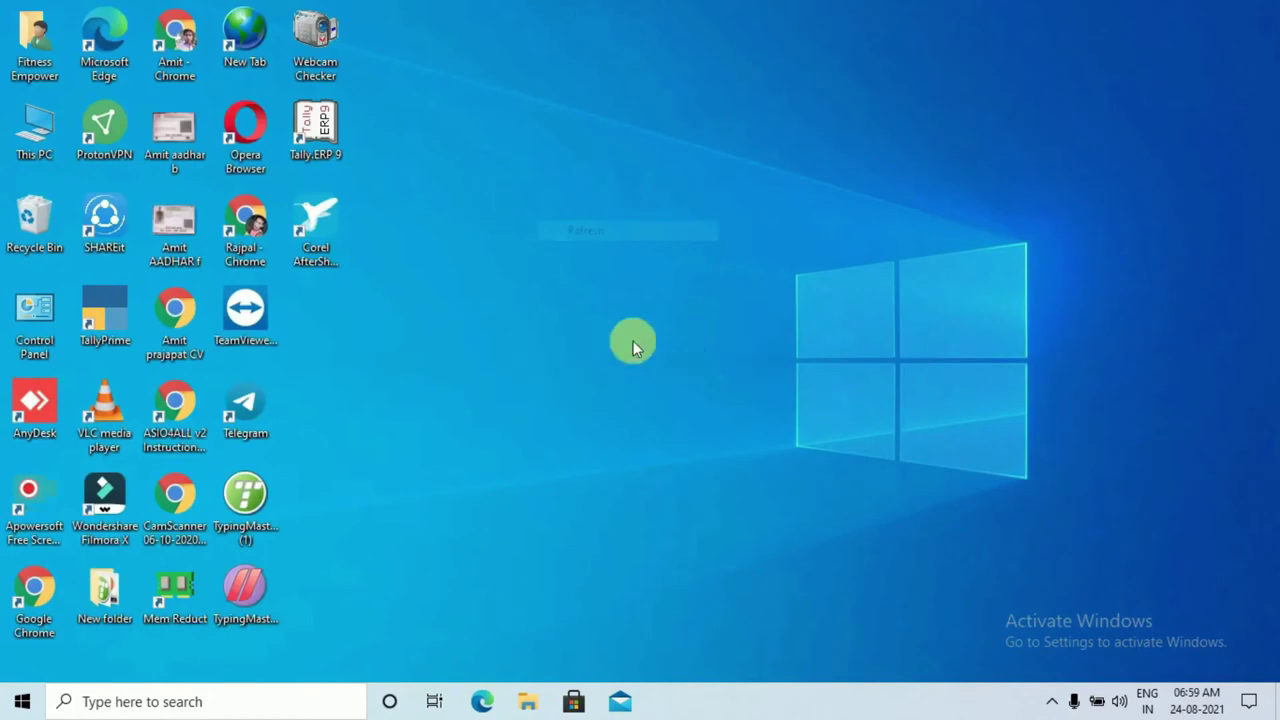
Search for "mem reduct github" in Chrome and open the memreduct repository on GitHub
{"action": "double_click", "coordinate": [245, 235]}
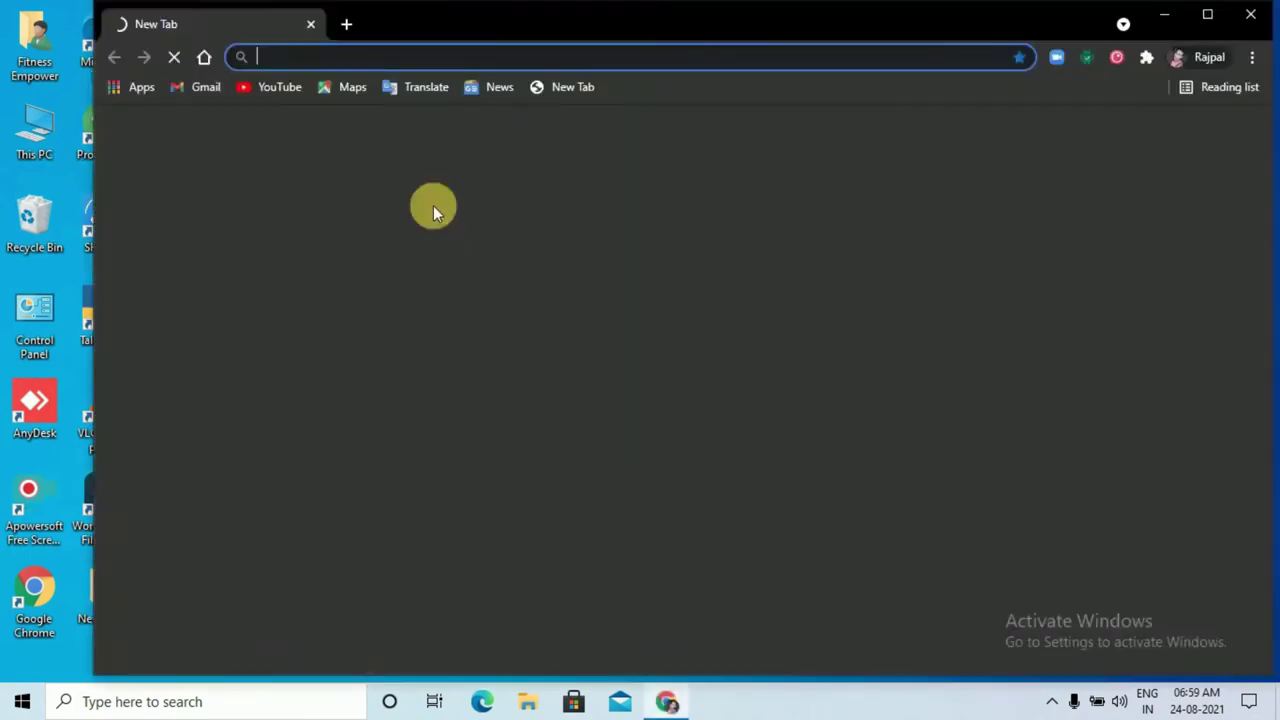
{"action": "type", "text": "mem"}
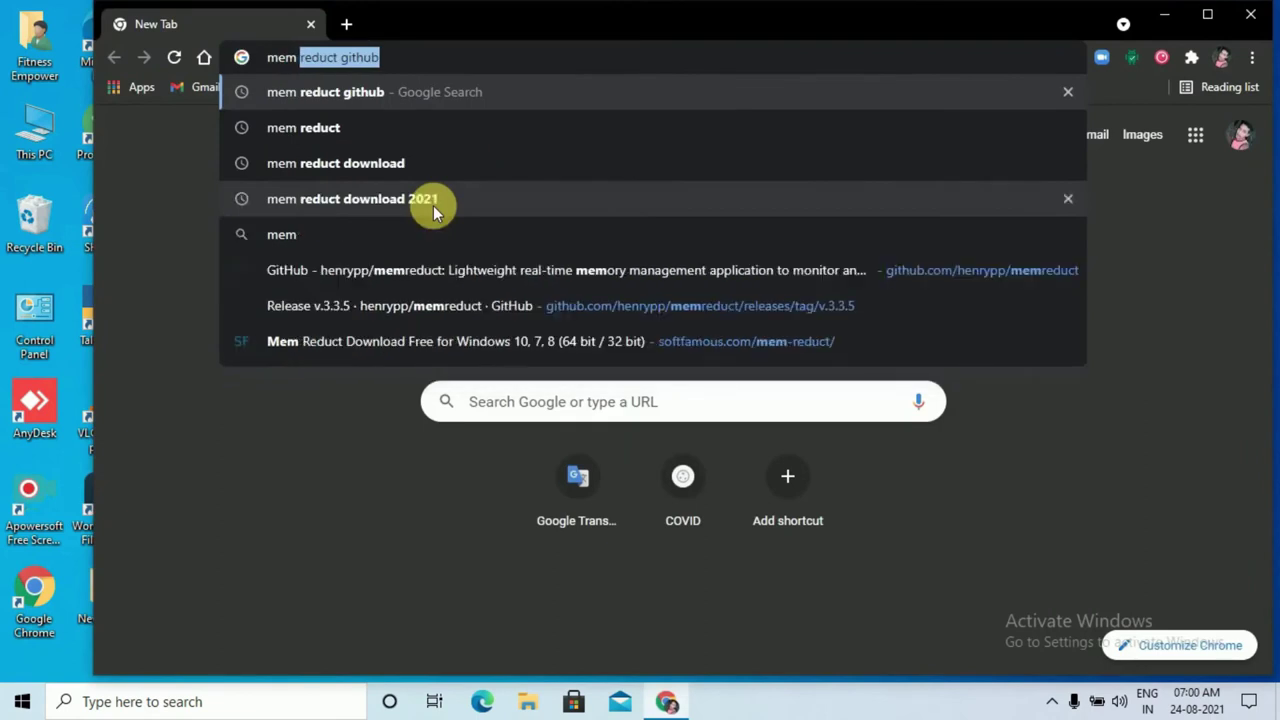
{"action": "type", "text": " red"}
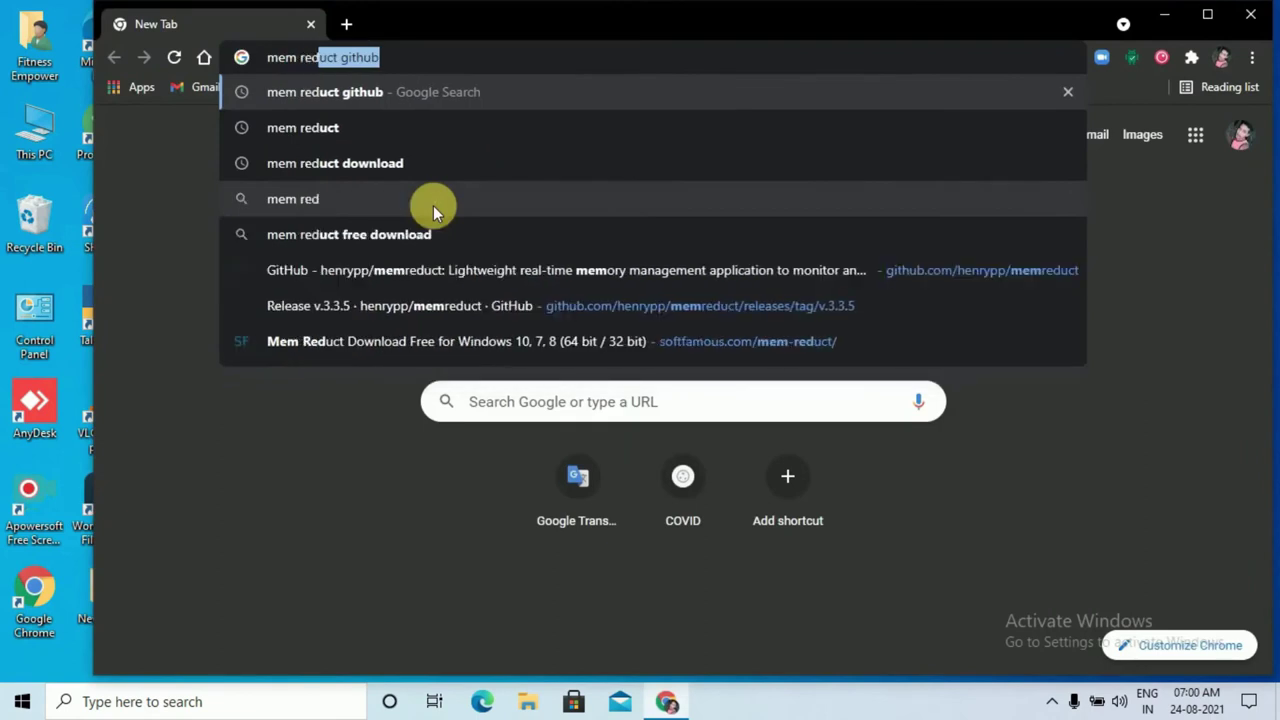
{"action": "type", "text": "uct"}
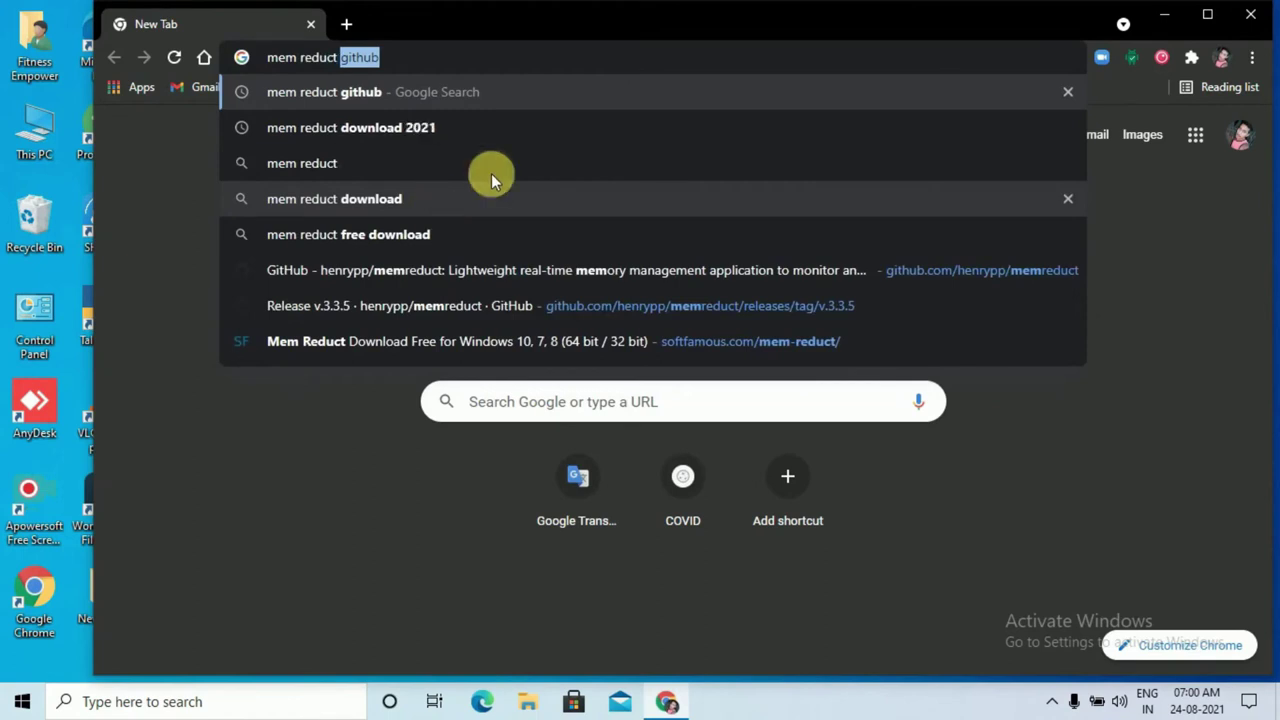
{"action": "left_click", "coordinate": [462, 95]}
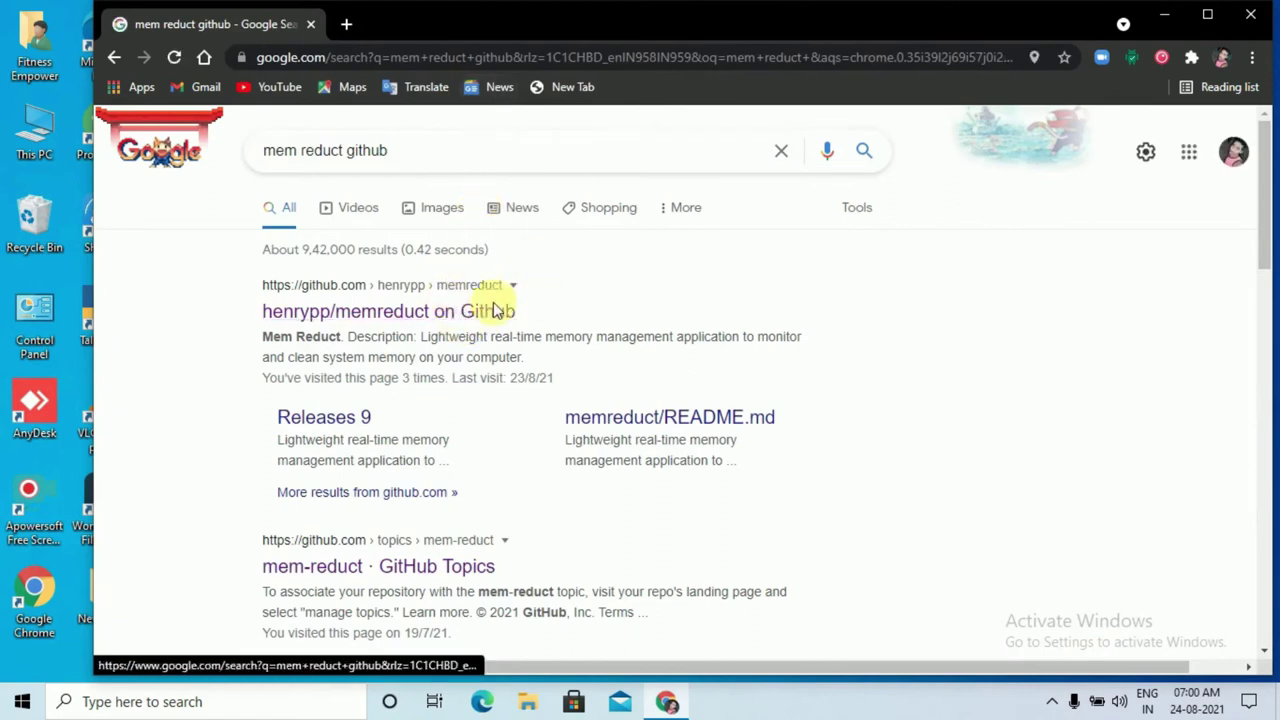
{"action": "left_click", "coordinate": [475, 311]}
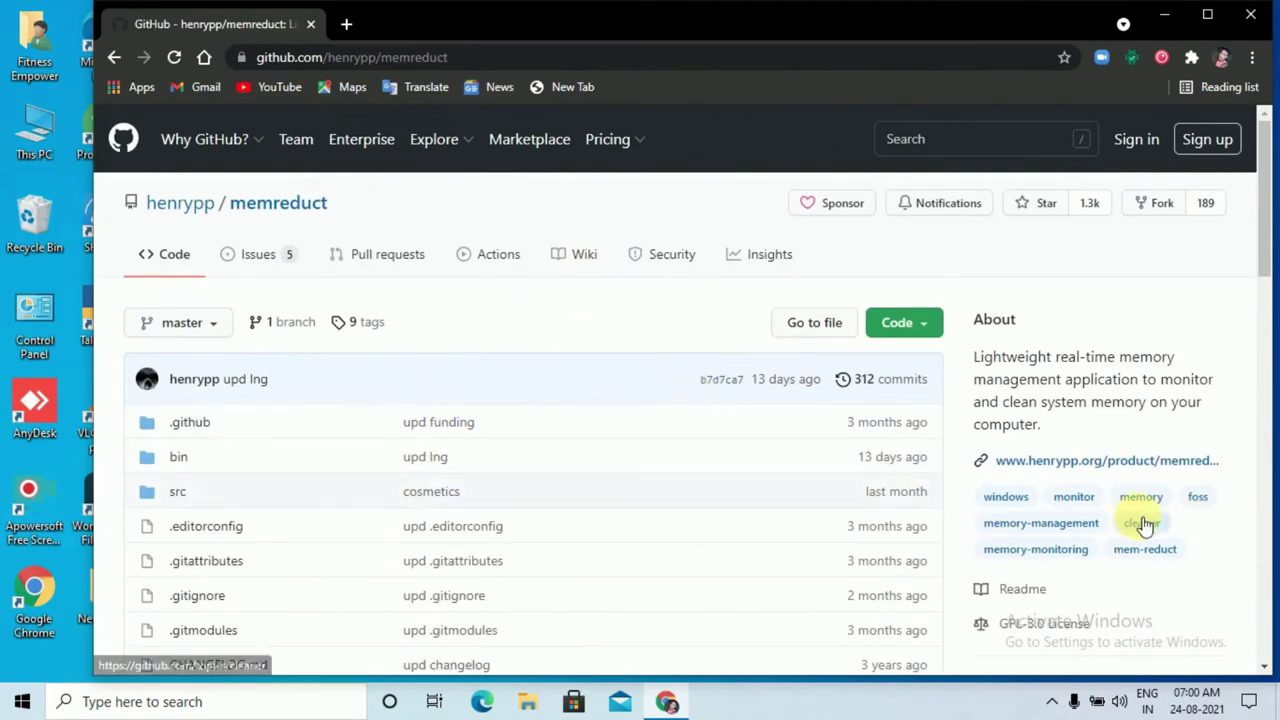
Download memreduct-3.3.5-setup.exe from the assets of the latest release, v.3.3.5
{"action": "scroll", "coordinate": [1010, 455], "scroll_direction": "down", "scroll_amount": 3}
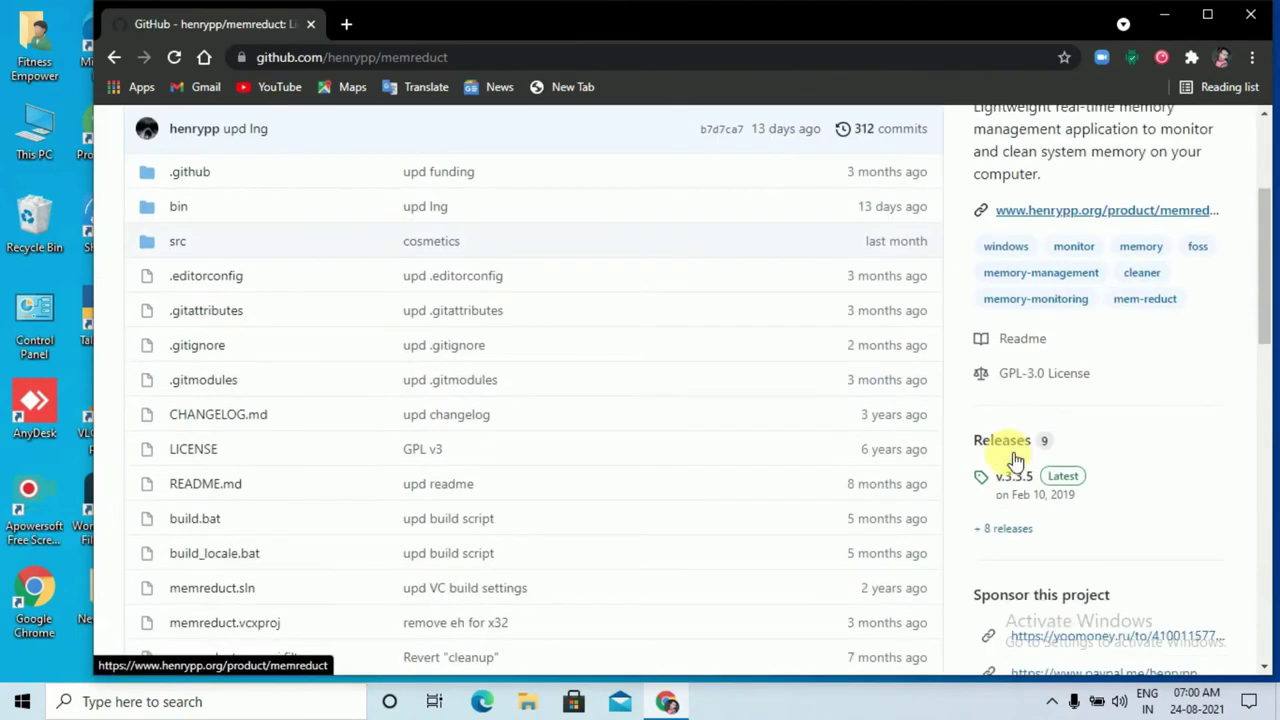
{"action": "left_click", "coordinate": [1063, 480]}
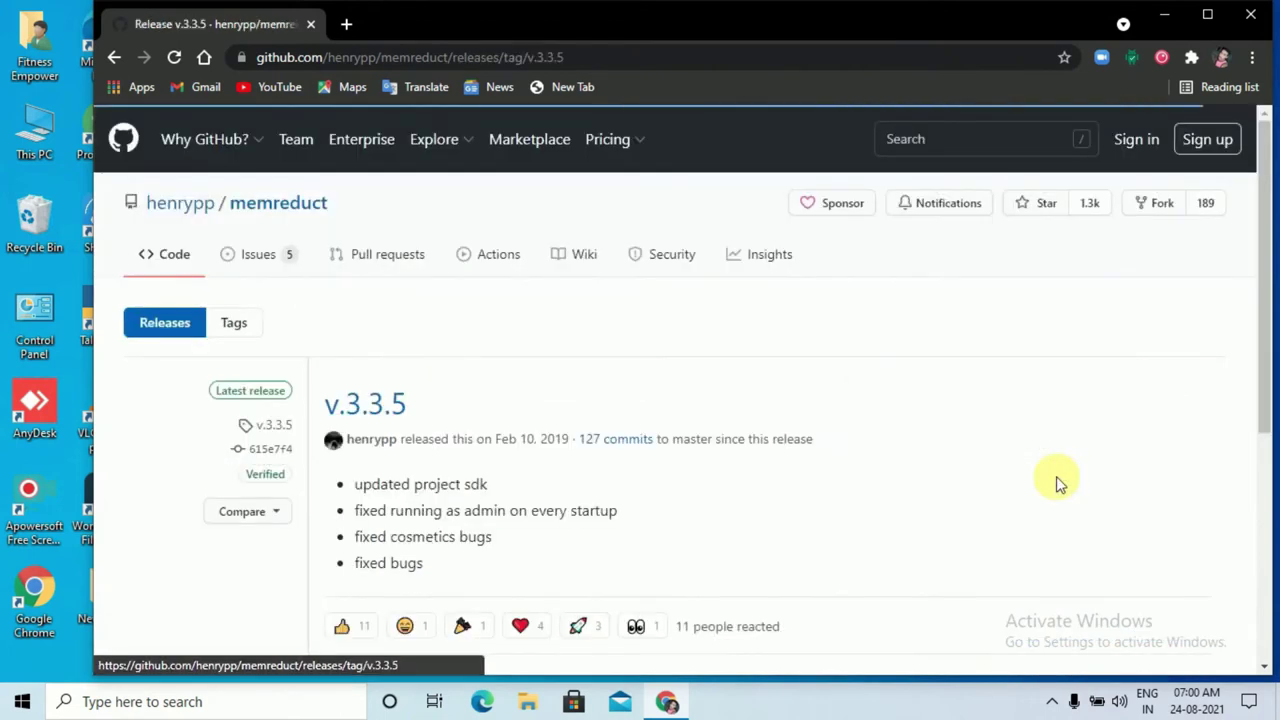
{"action": "scroll", "coordinate": [418, 373], "scroll_direction": "down", "scroll_amount": 3}
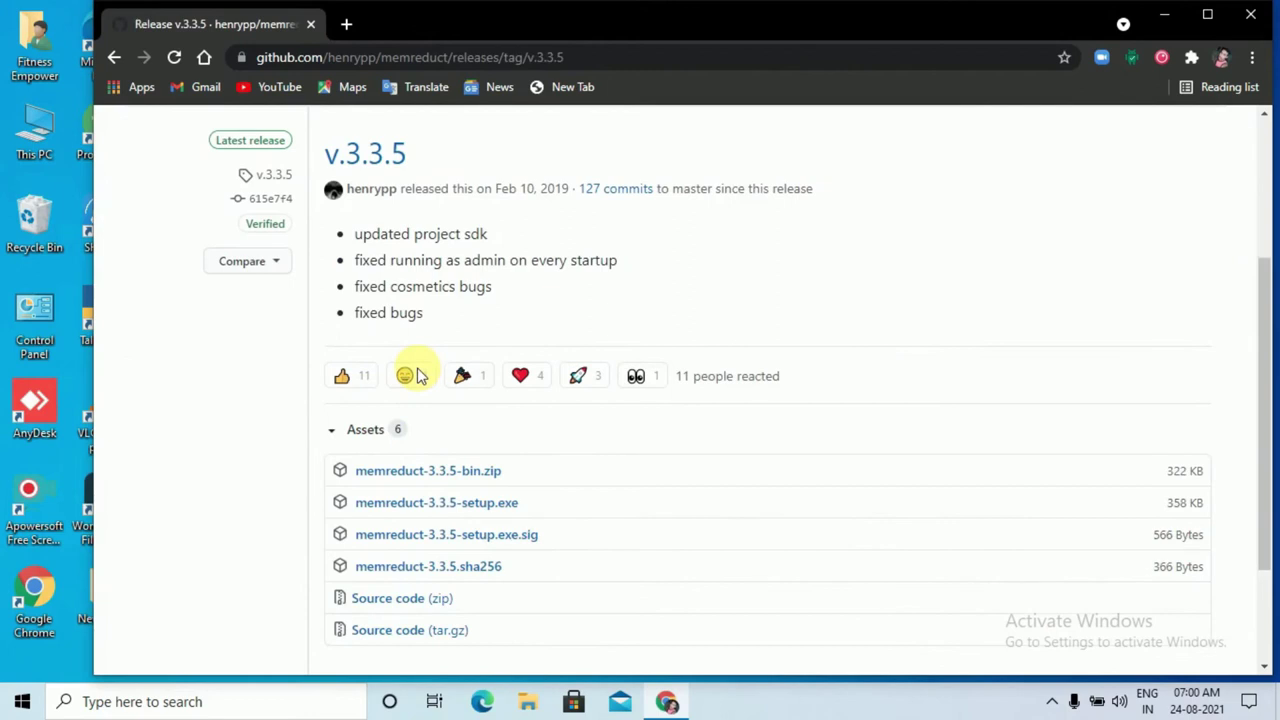
{"action": "scroll", "coordinate": [418, 374], "scroll_direction": "down", "scroll_amount": 3}
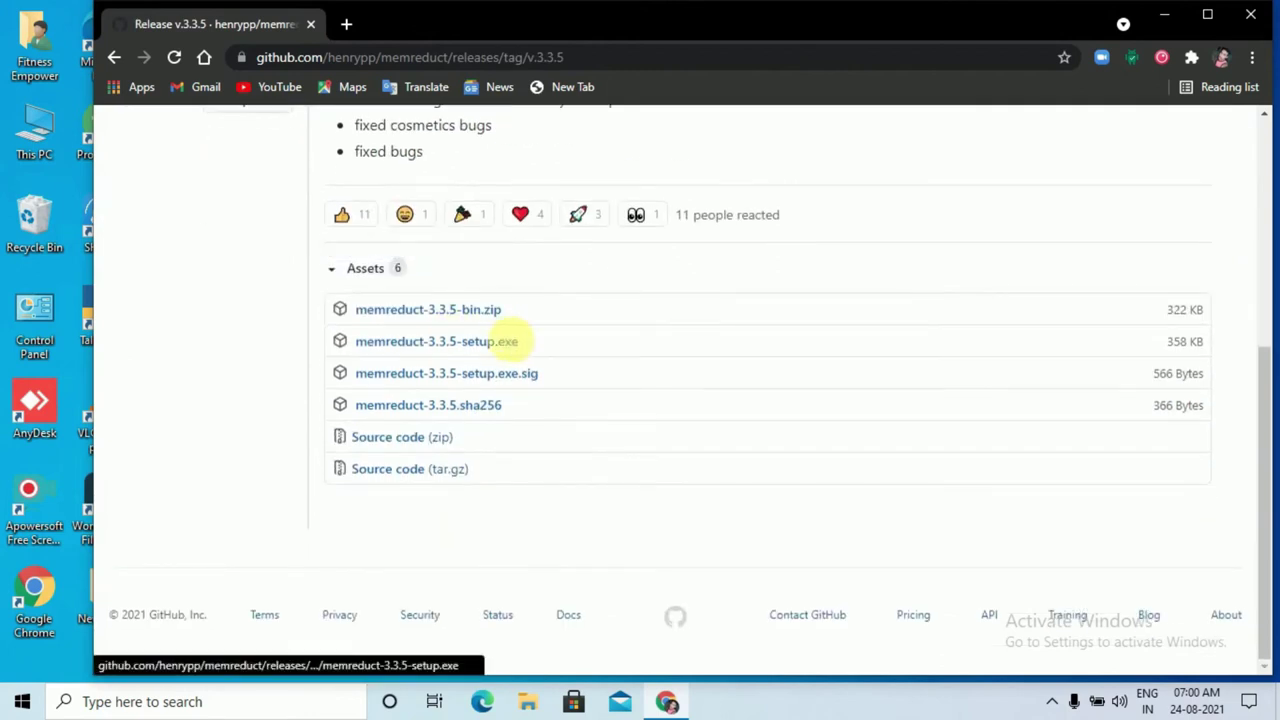
{"action": "left_click", "coordinate": [510, 345]}
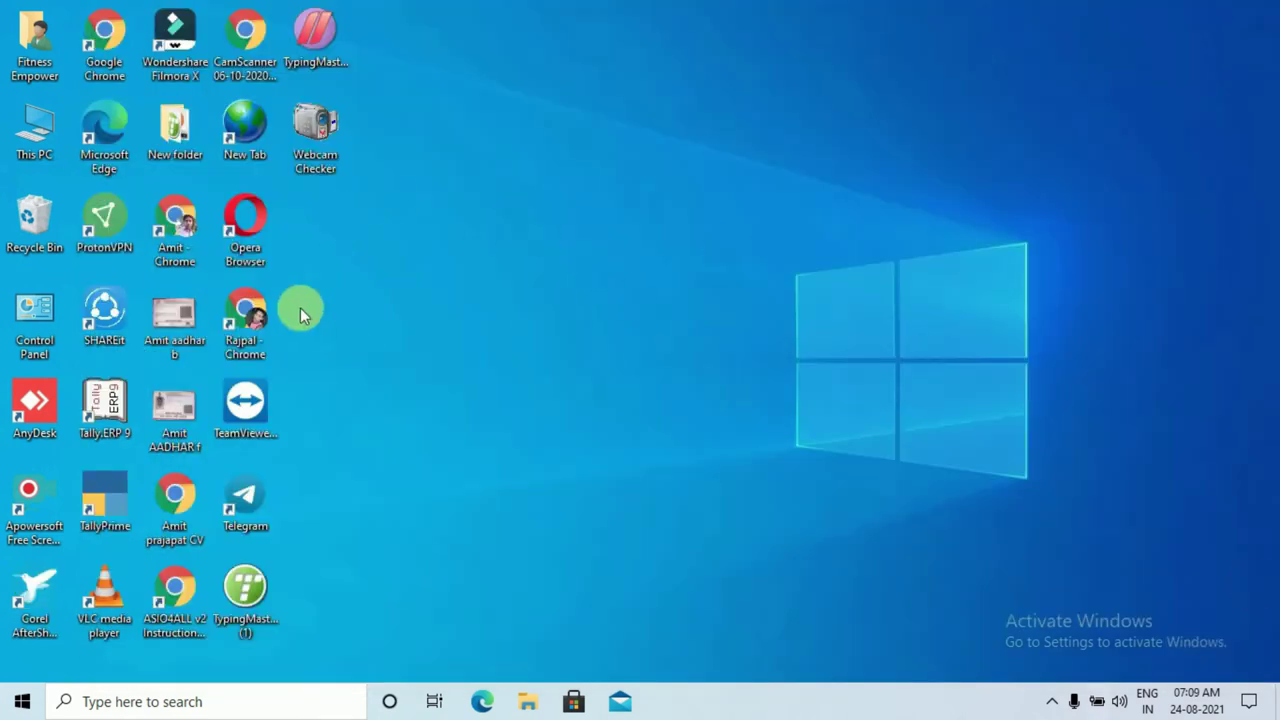
Run the memreduct-3.3.5 setup file from the Downloads folder of This PC
{"action": "left_click", "coordinate": [34, 130]}
{"action": "key", "text": "Return"}
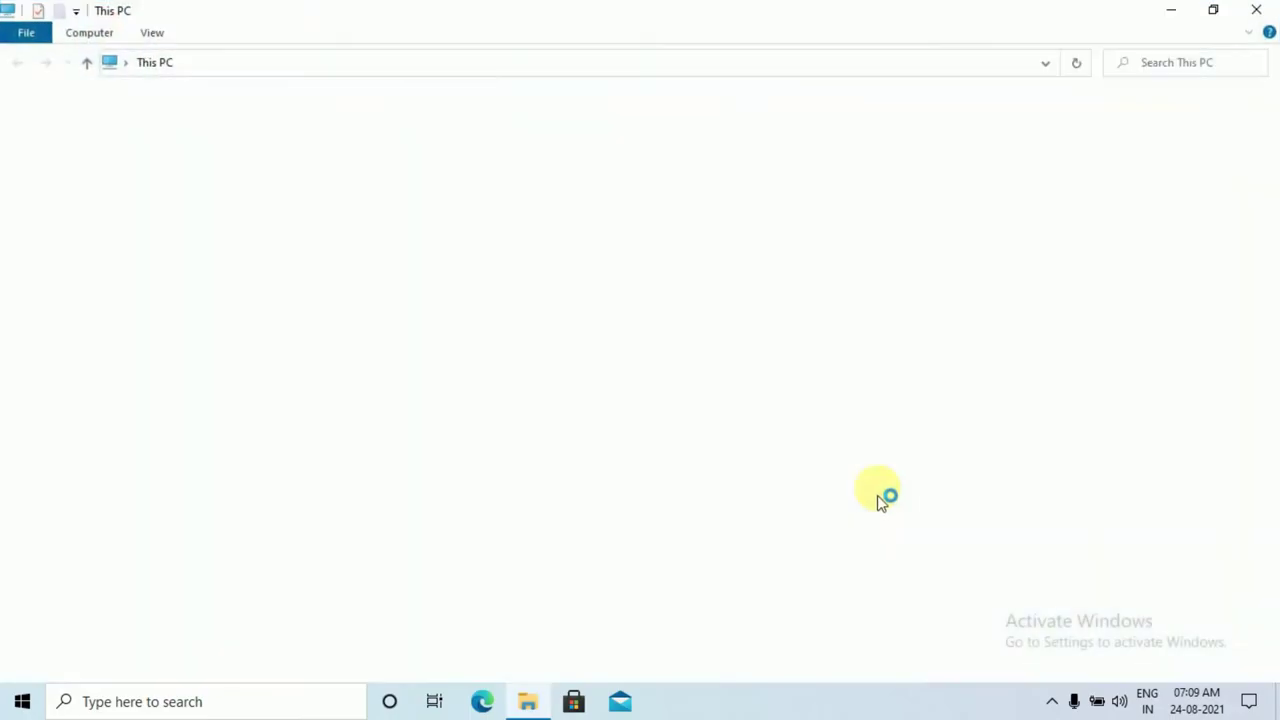
{"action": "left_click", "coordinate": [40, 154]}
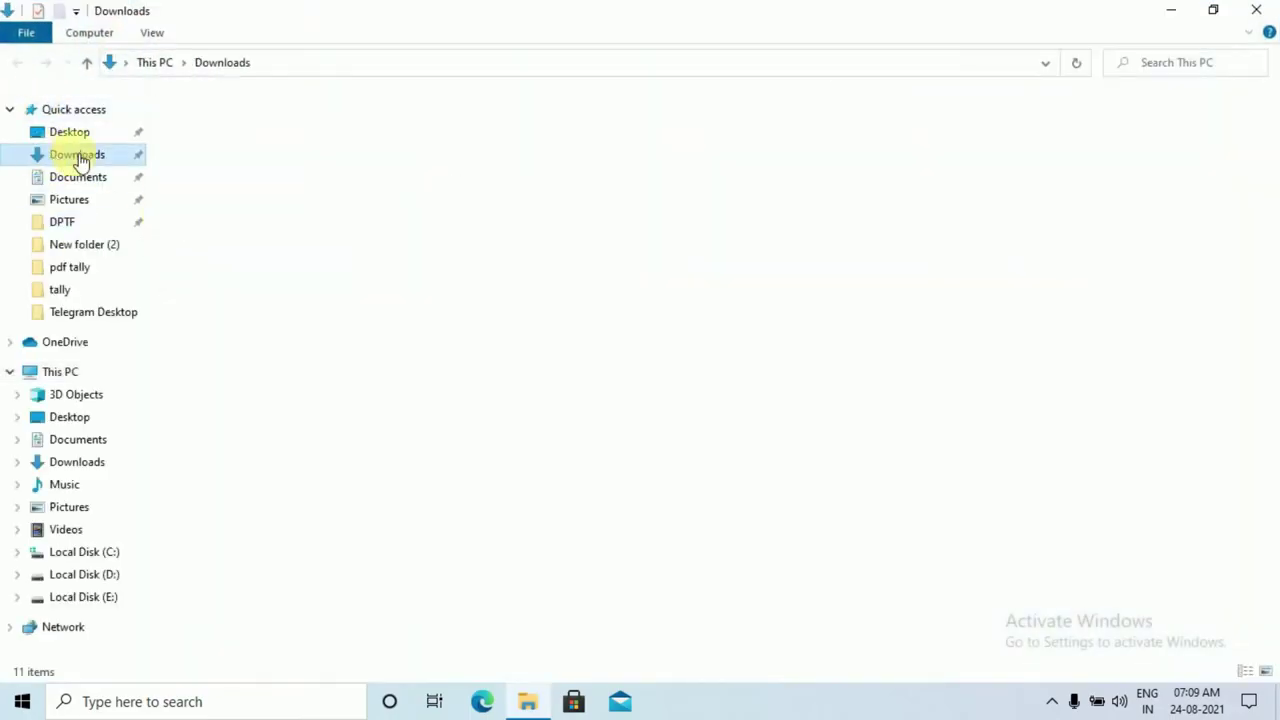
{"action": "double_click", "coordinate": [232, 188]}
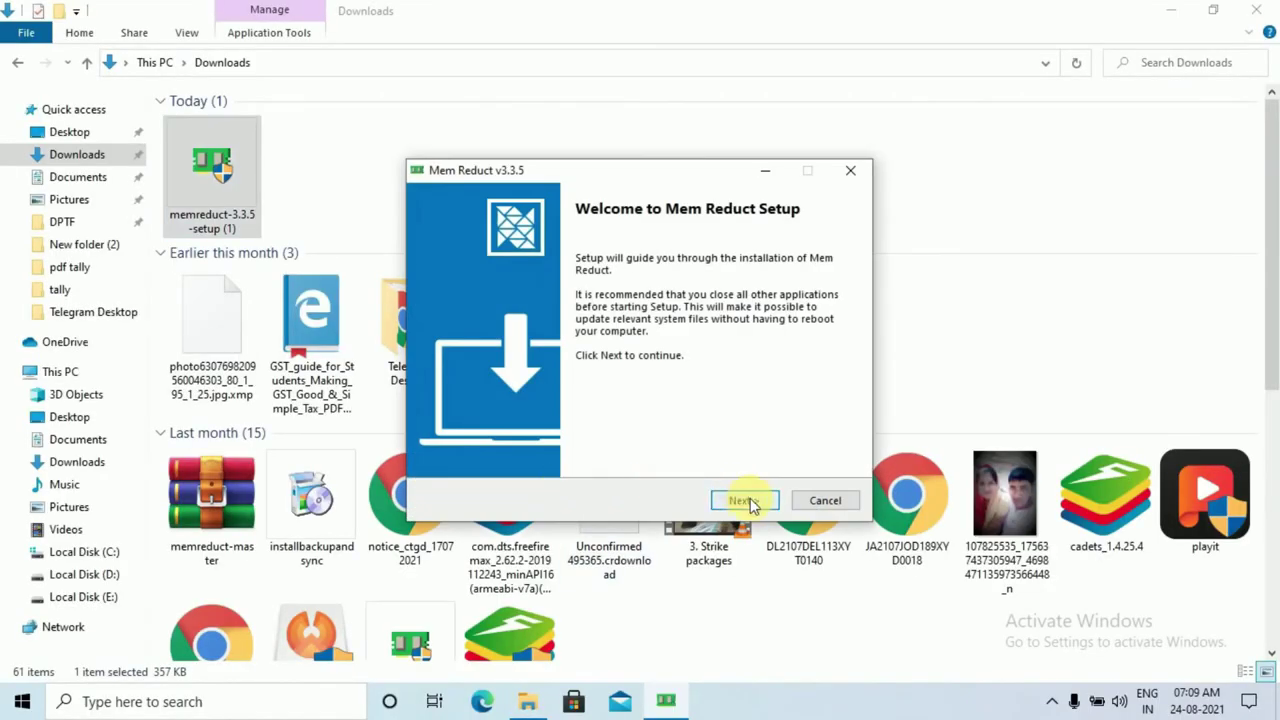
Install Mem Reduct with the default folder and components, and launch it on finishing the setup
{"action": "left_click", "coordinate": [750, 498]}
{"action": "left_click", "coordinate": [750, 498]}
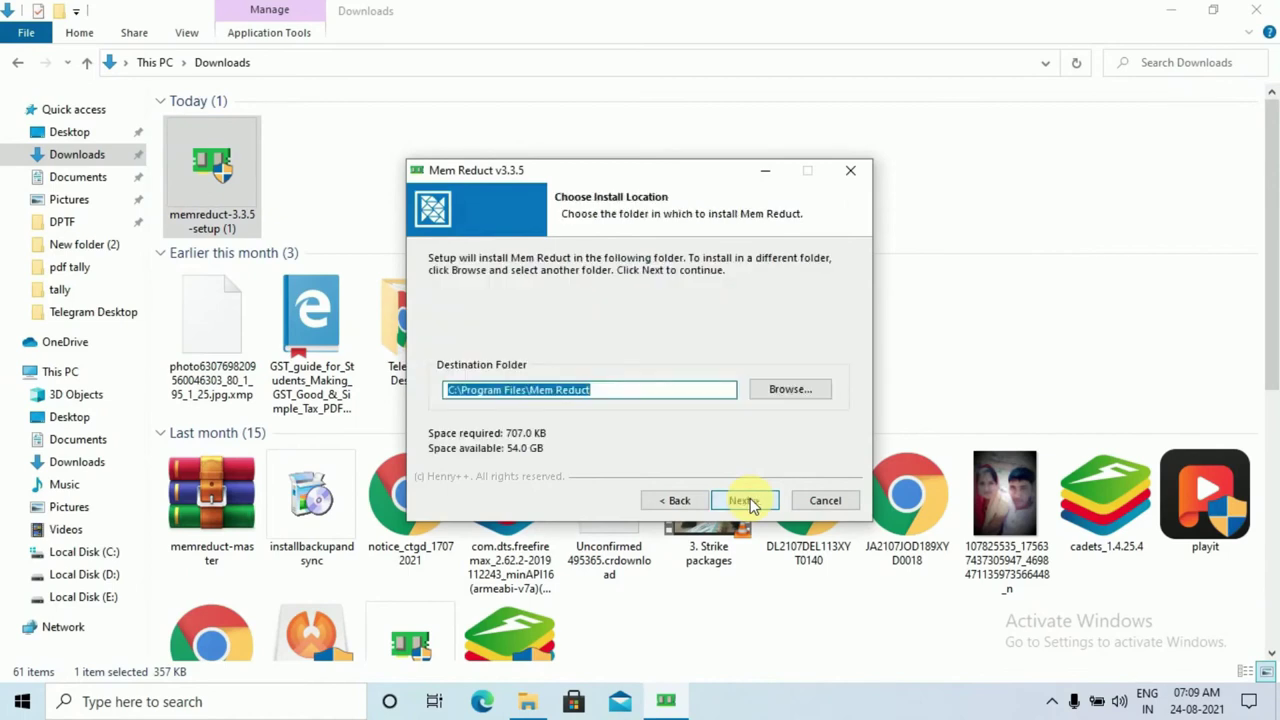
{"action": "left_click", "coordinate": [750, 498]}
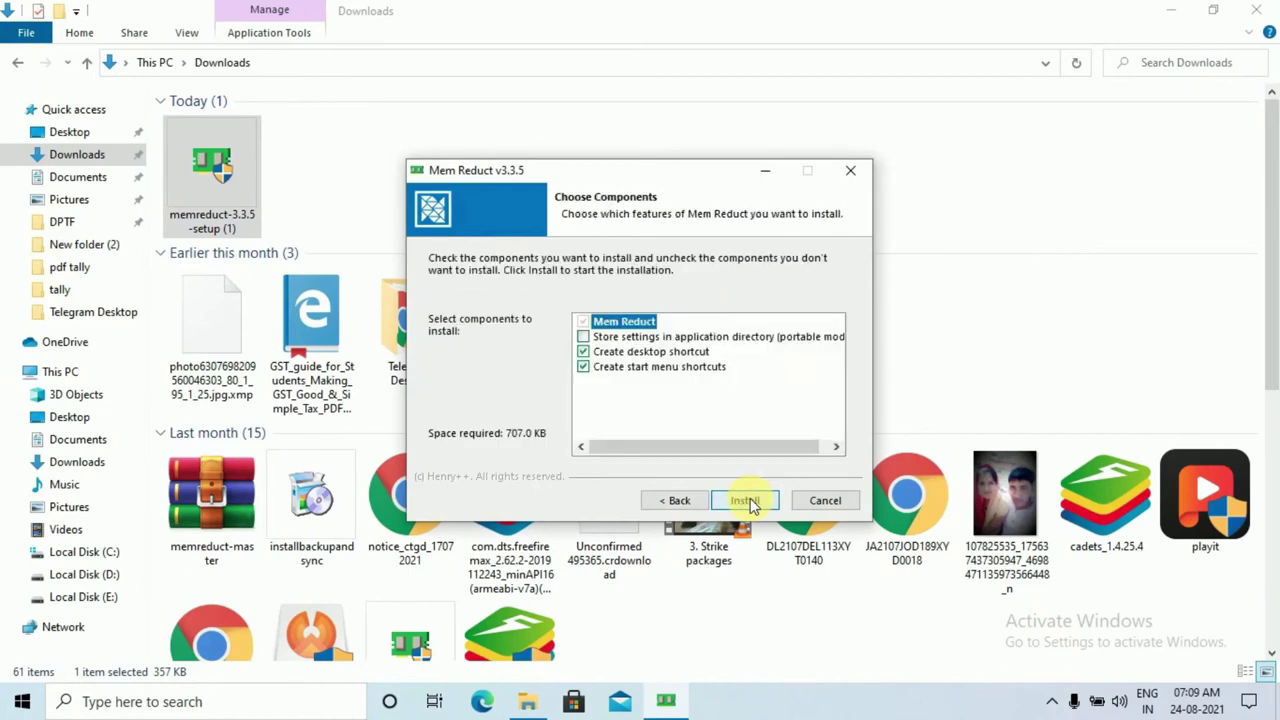
{"action": "left_click", "coordinate": [750, 498]}
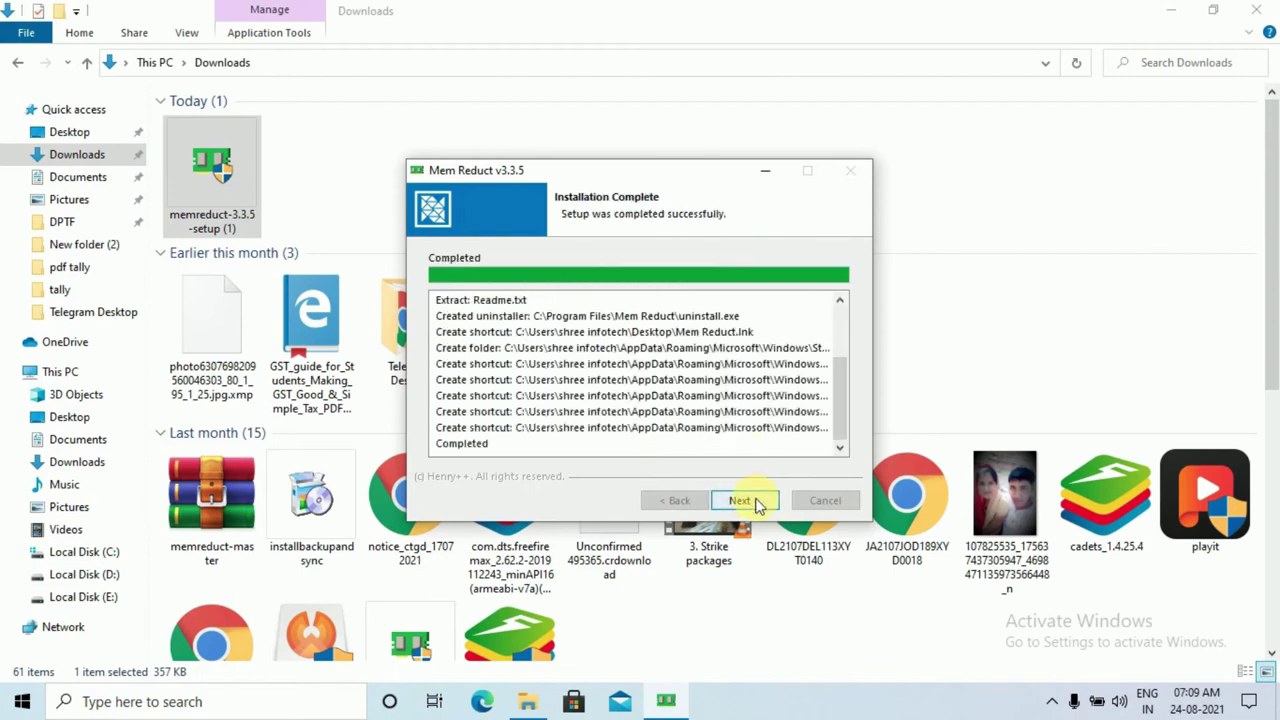
{"action": "left_click", "coordinate": [745, 500]}
{"action": "left_click", "coordinate": [755, 503]}
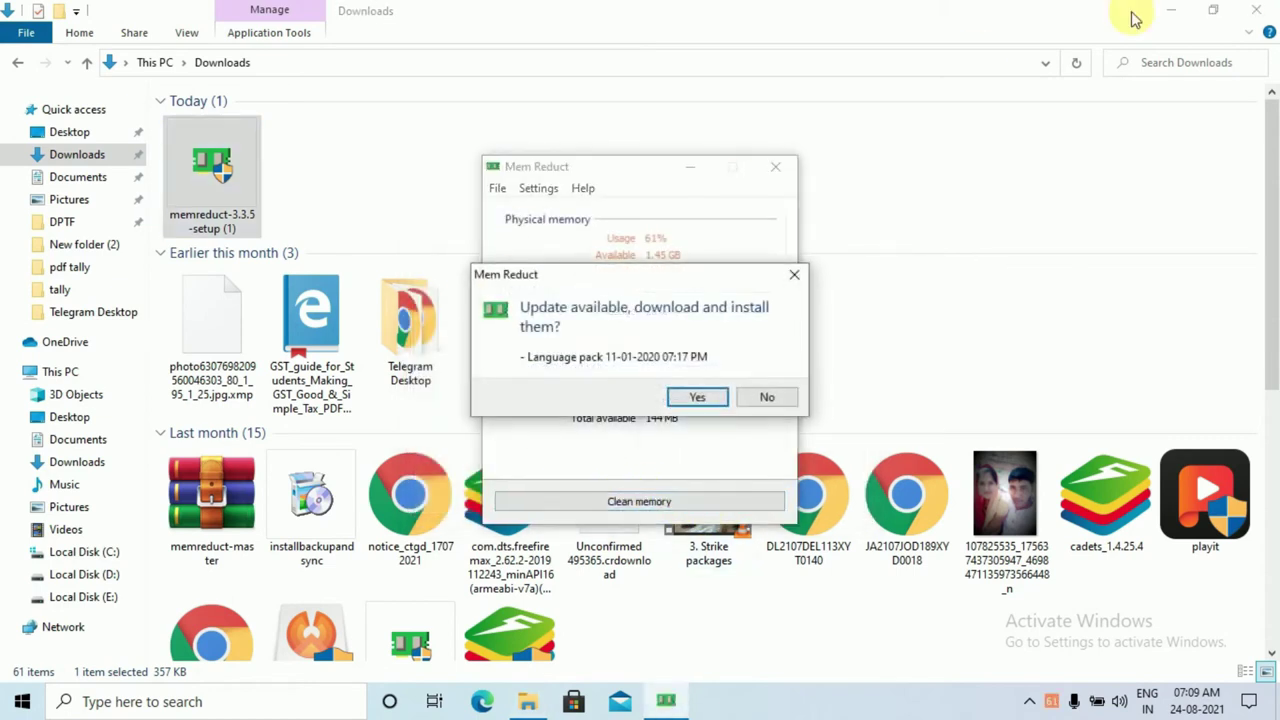
Close the Downloads window and install the language pack update offered by Mem Reduct
{"action": "left_click", "coordinate": [1256, 10]}
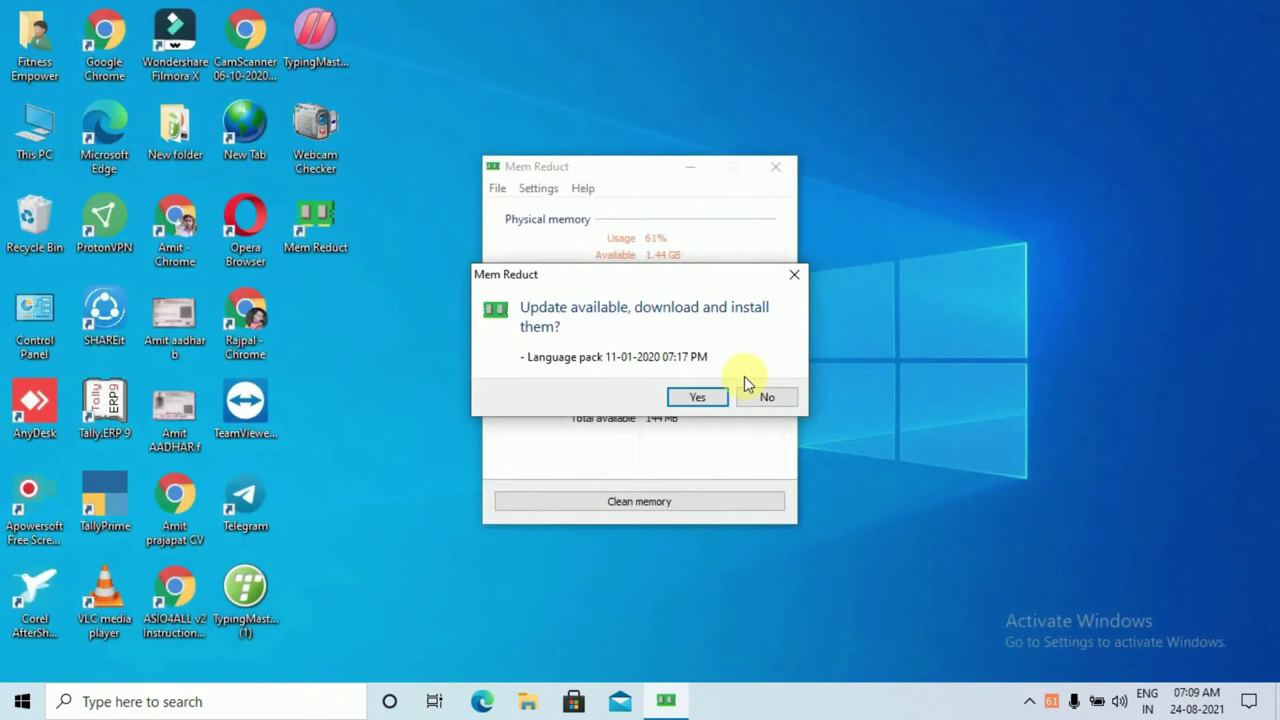
{"action": "left_click", "coordinate": [699, 398]}
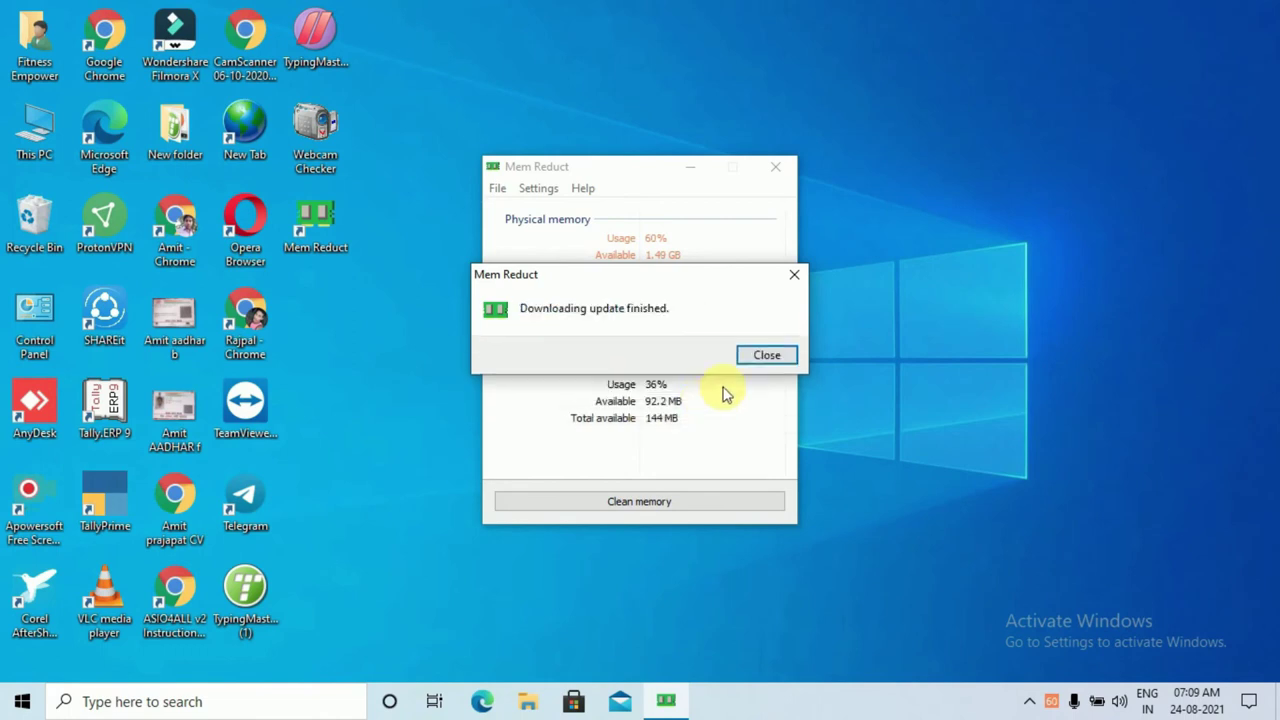
{"action": "left_click", "coordinate": [767, 356]}
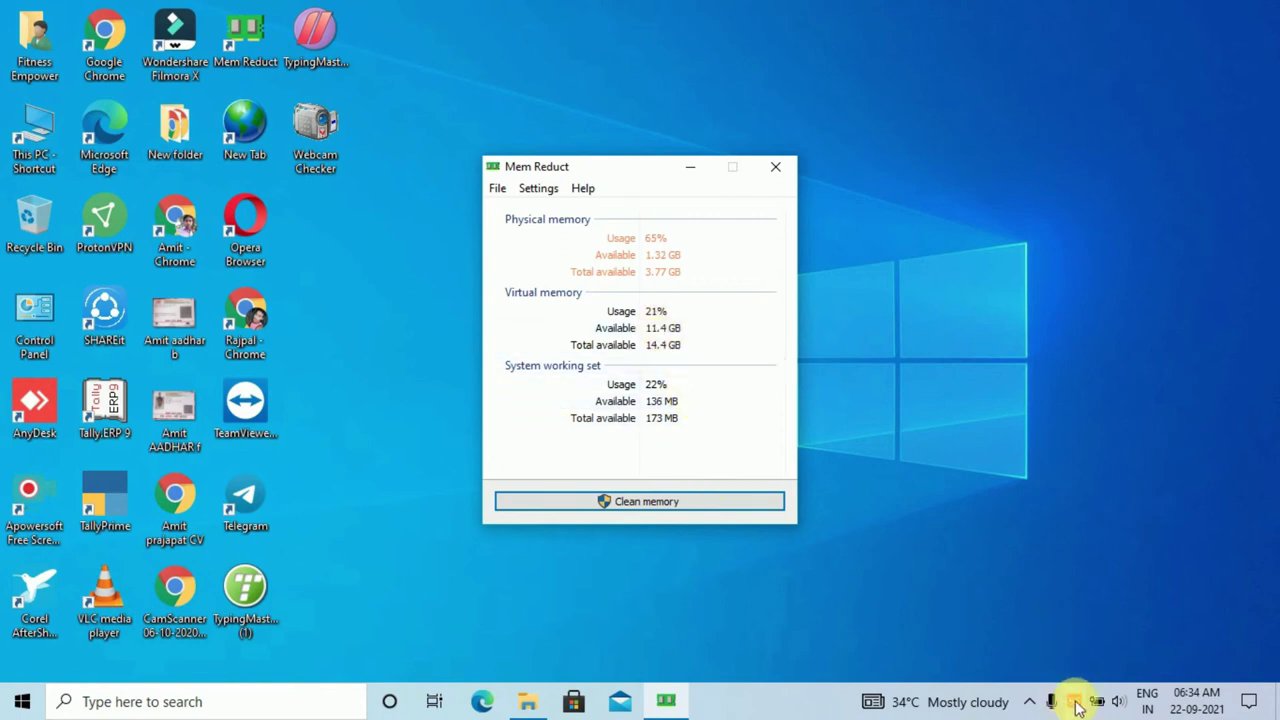
Clean the computer's memory with Mem Reduct and confirm the cleaning
{"action": "mouse_move", "coordinate": [1078, 708]}
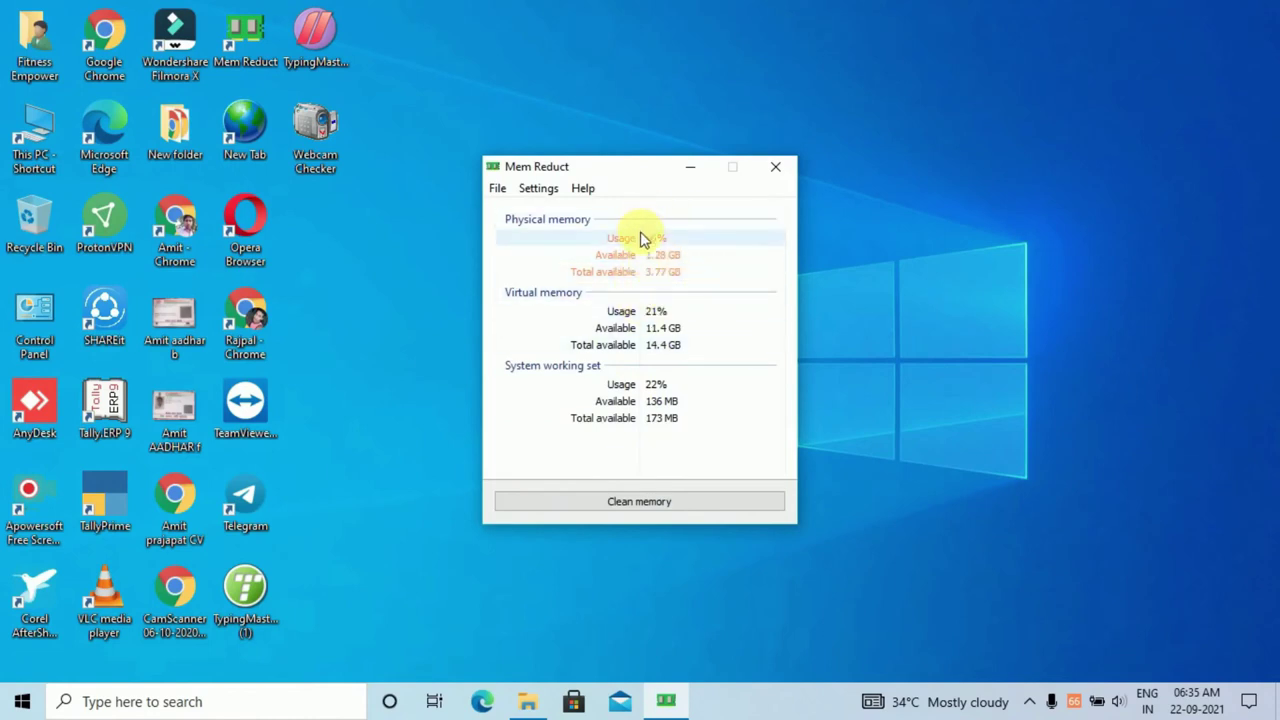
{"action": "left_click", "coordinate": [680, 505]}
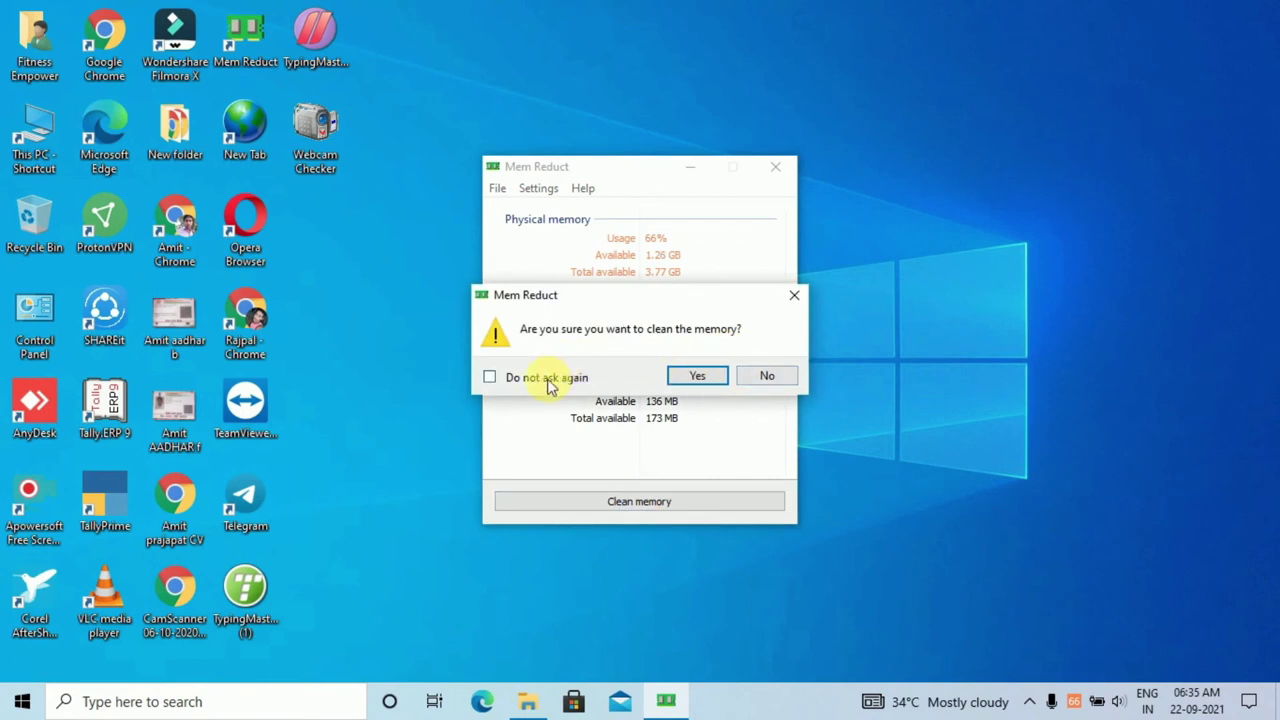
{"action": "left_click", "coordinate": [693, 377]}
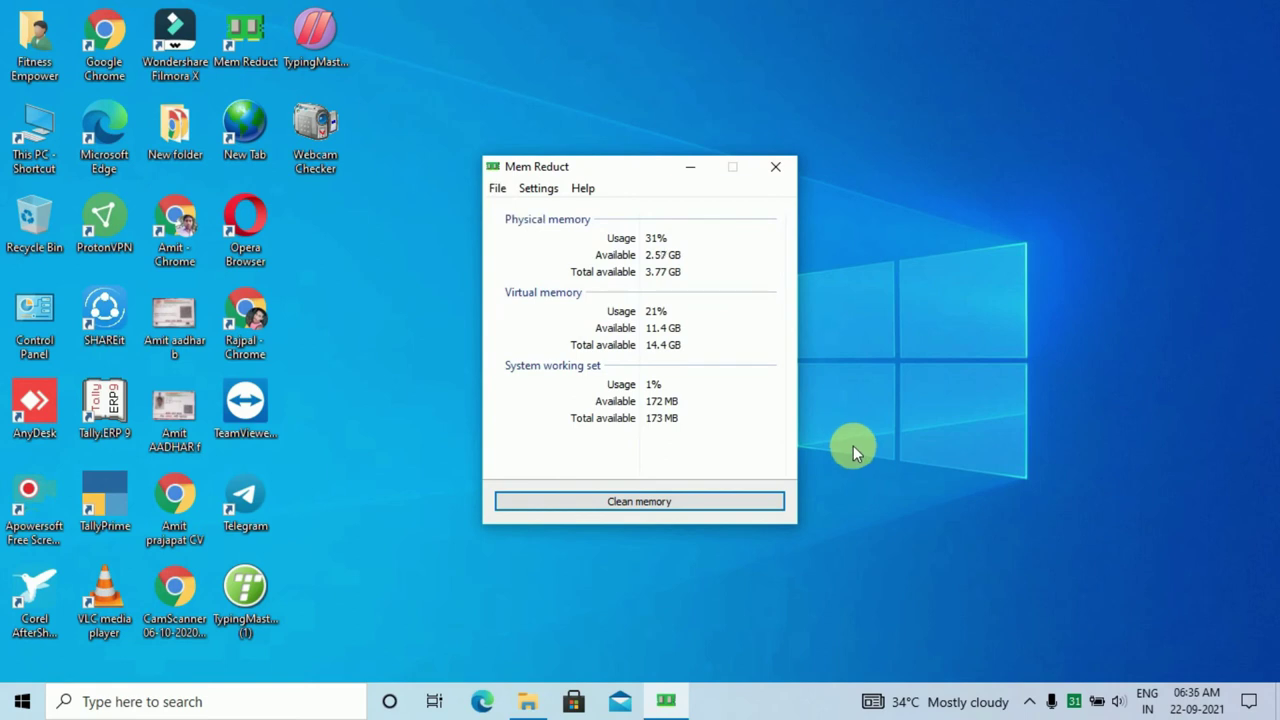
{"action": "left_click", "coordinate": [538, 189]}
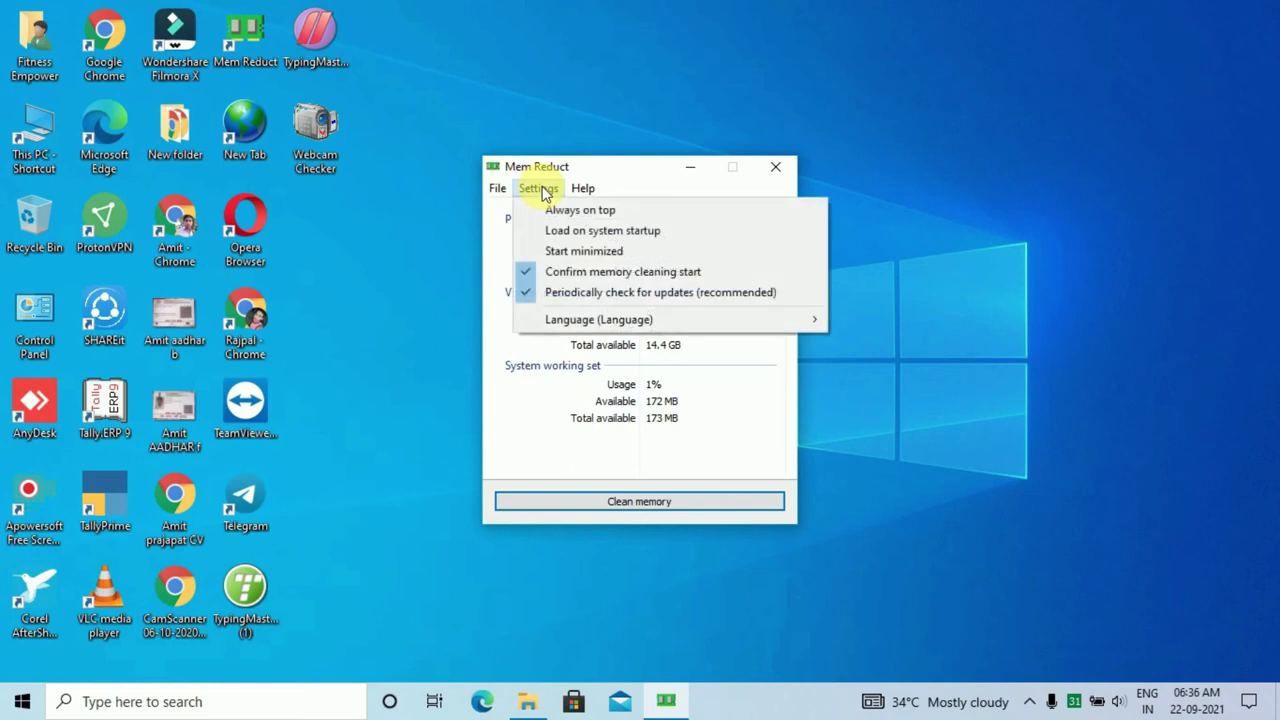
{"action": "left_click", "coordinate": [752, 428]}
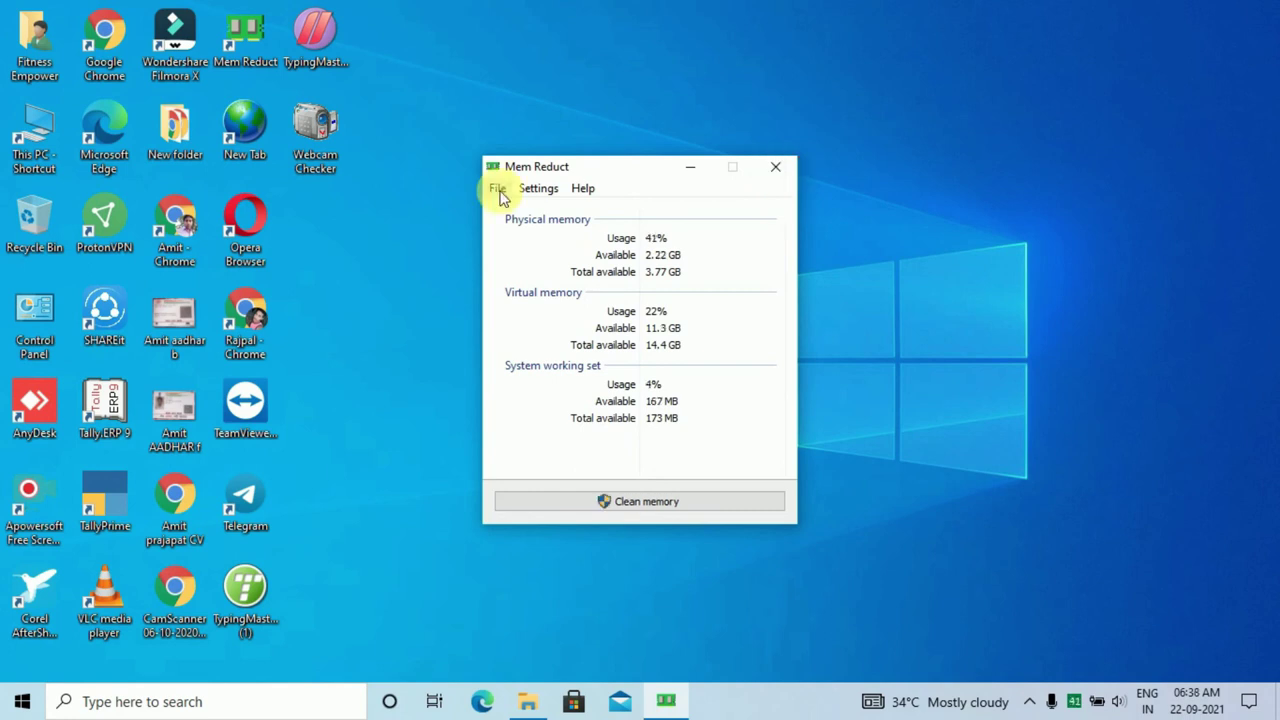
Enable "Load on system startup" in the general settings of Mem Reduct
{"action": "left_click", "coordinate": [497, 188]}
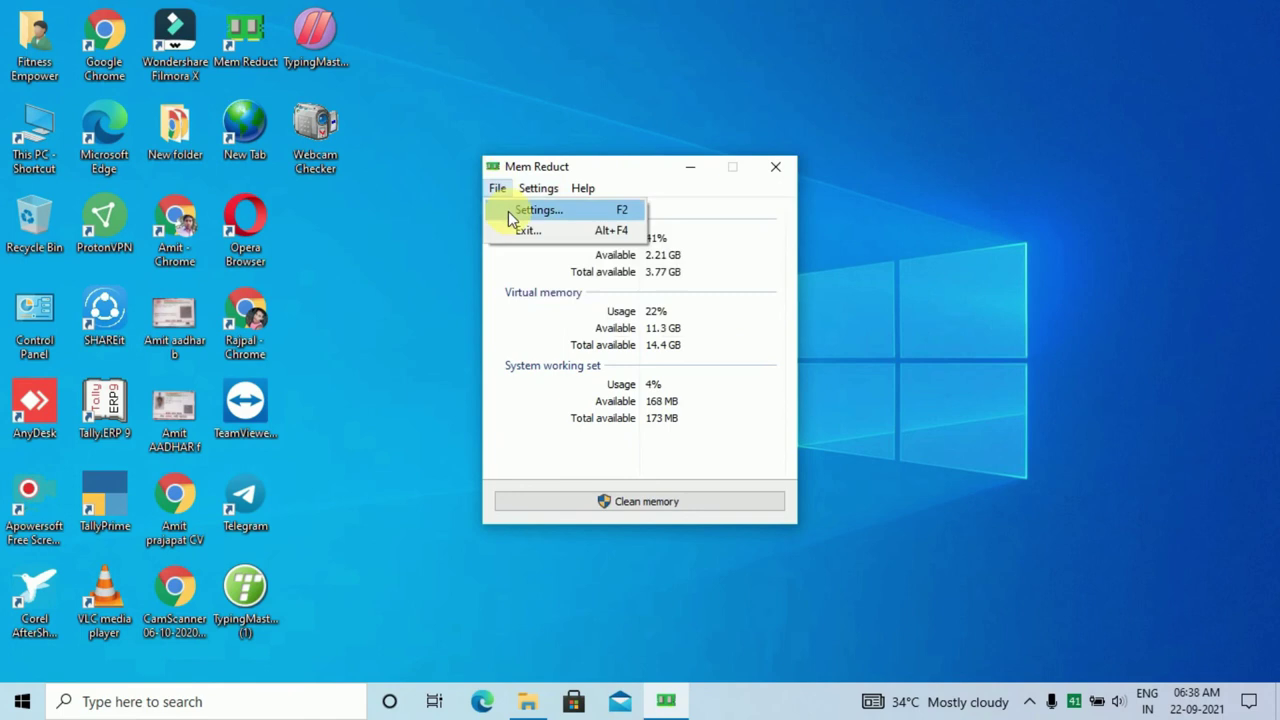
{"action": "left_click", "coordinate": [512, 214]}
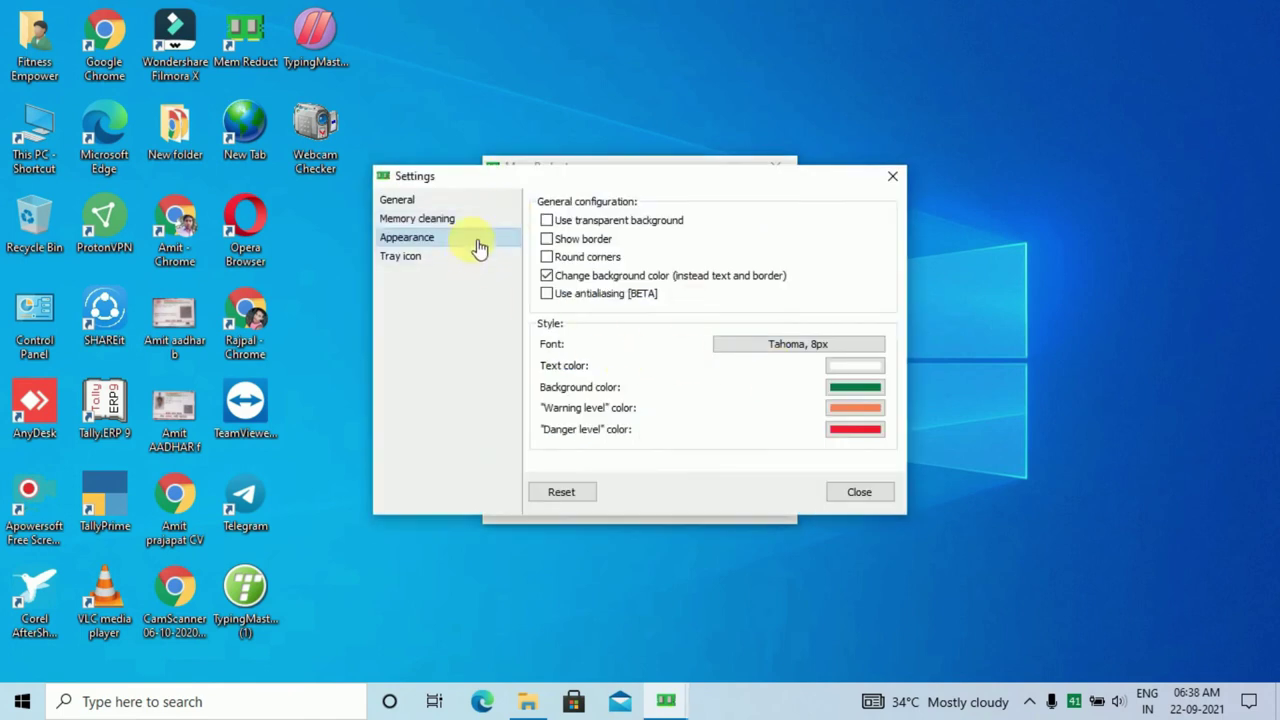
{"action": "left_click", "coordinate": [466, 208]}
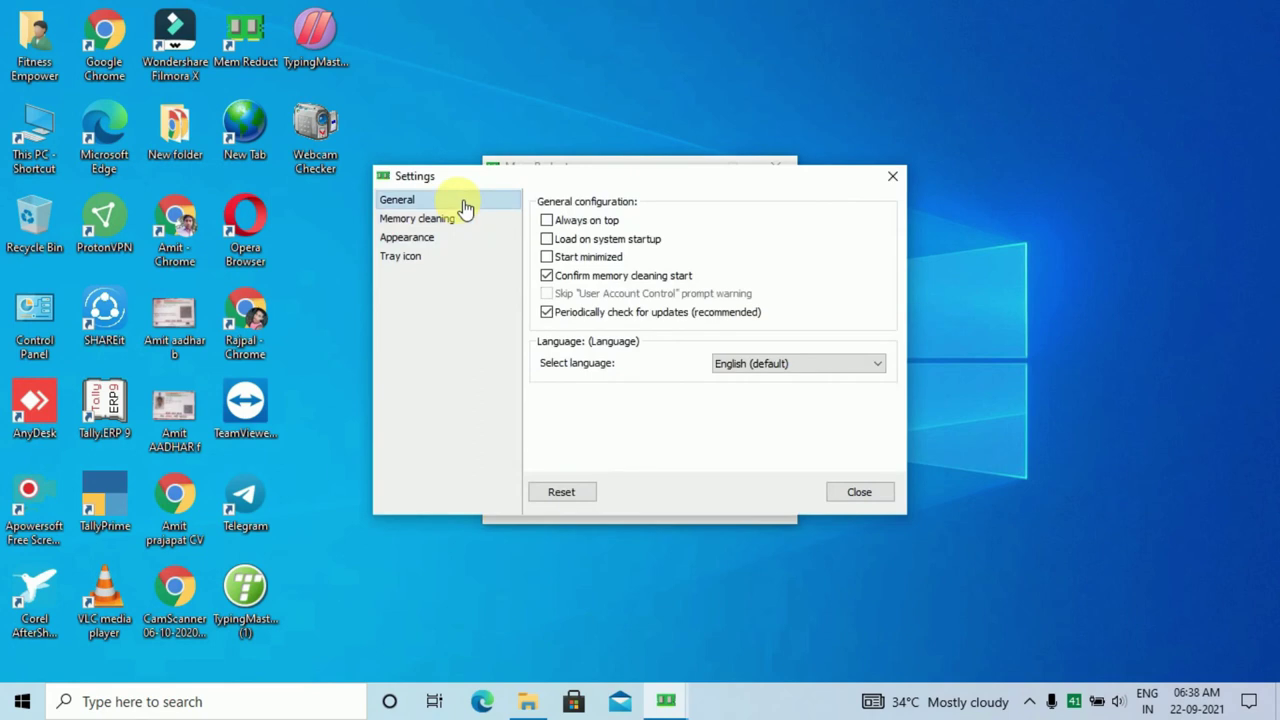
{"action": "left_click", "coordinate": [603, 244]}
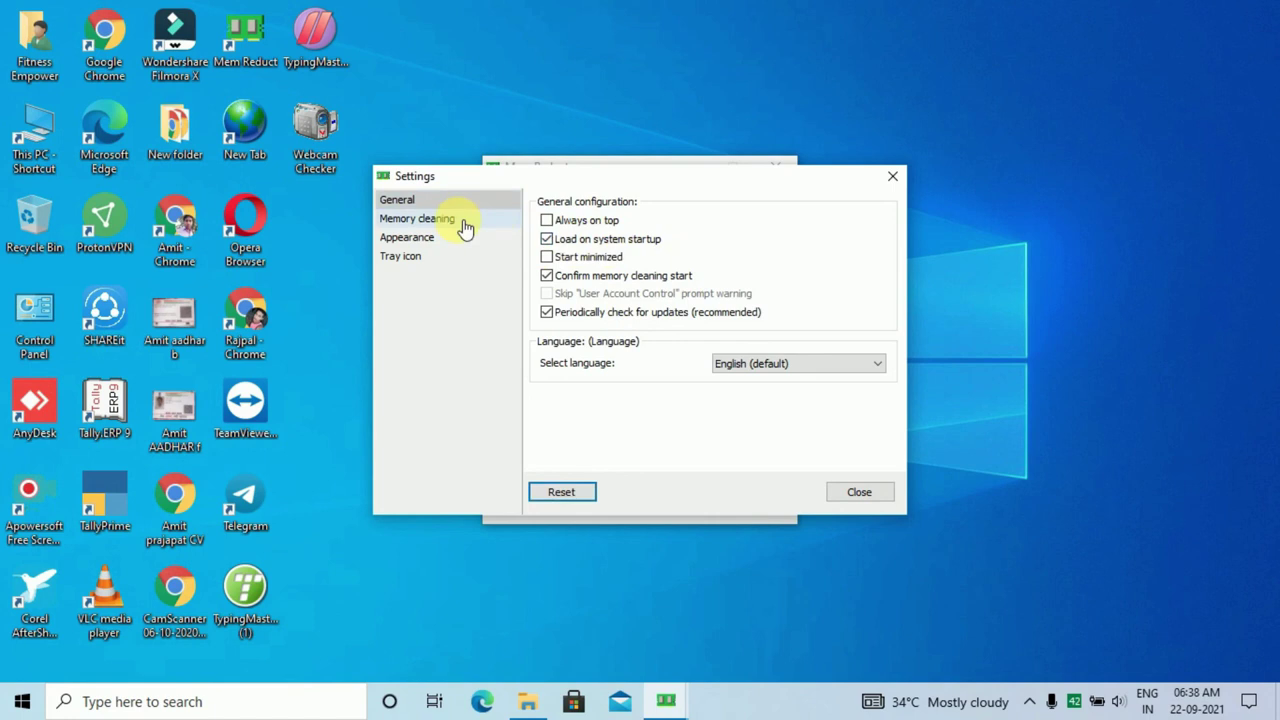
Enable "Clean when above: (%)" in the memory cleaning settings of Mem Reduct and set its threshold to 60
{"action": "left_click", "coordinate": [465, 228]}
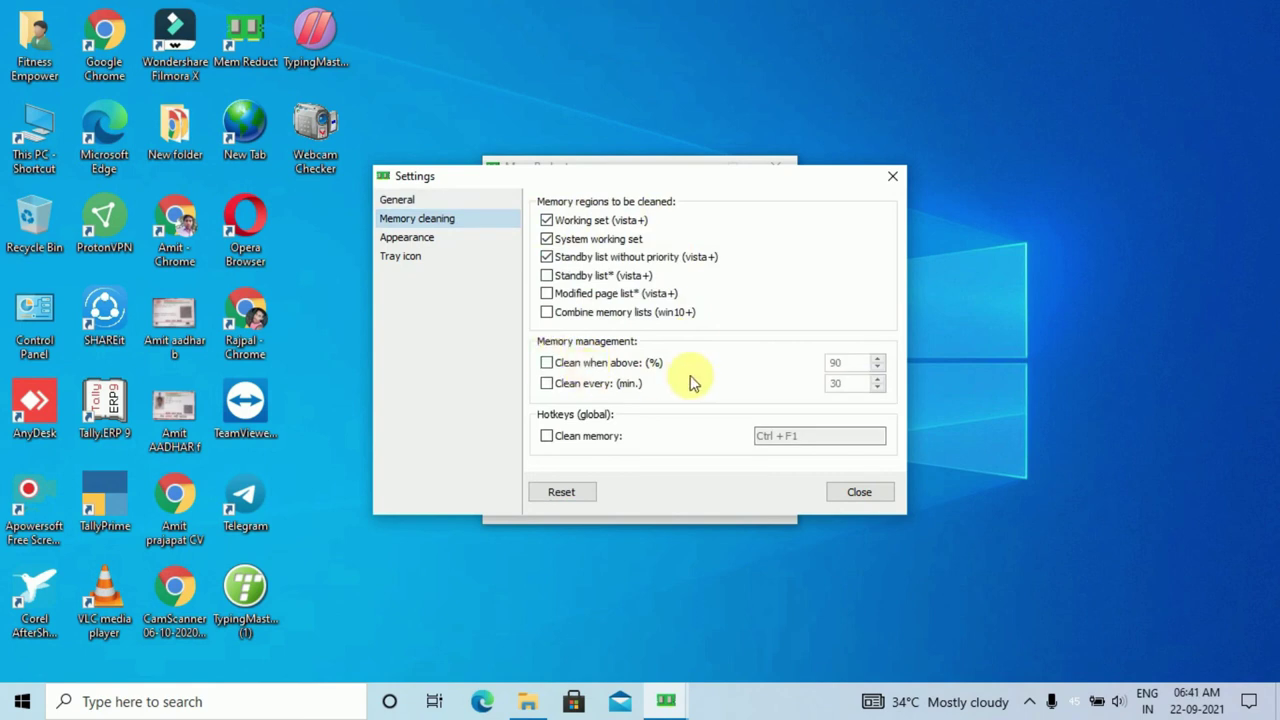
{"action": "left_click", "coordinate": [546, 365]}
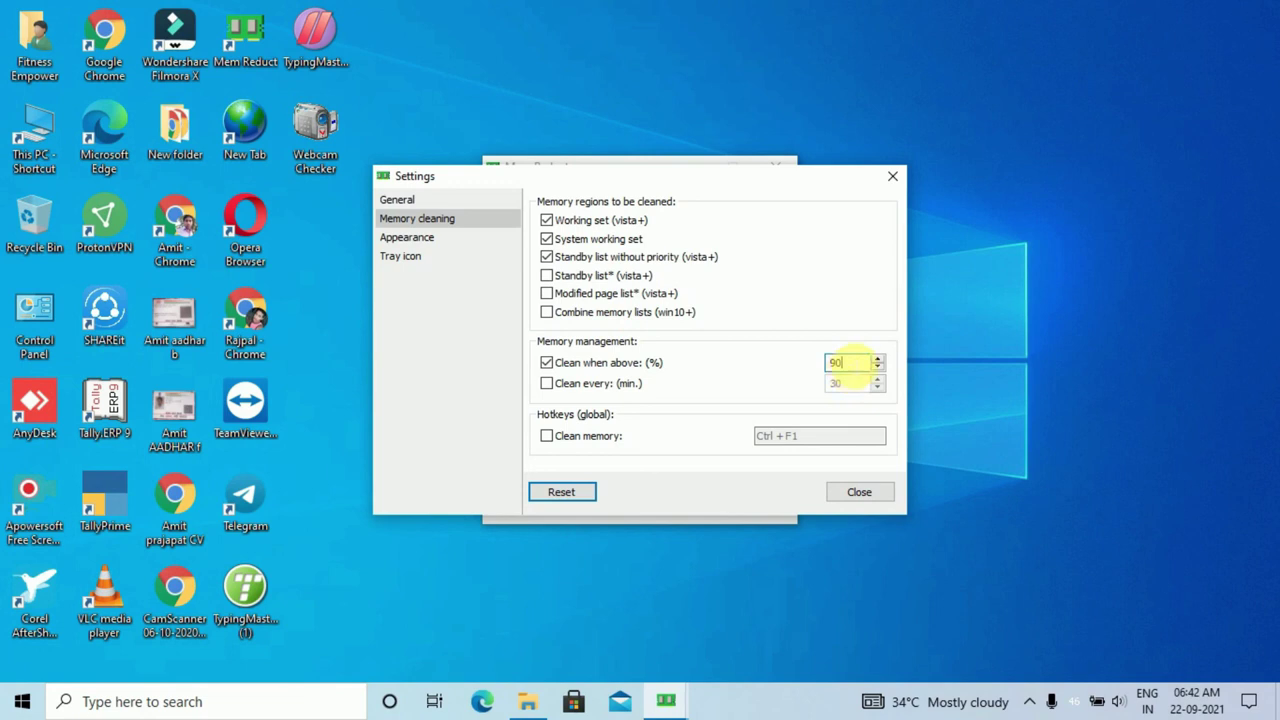
{"action": "key", "text": "BackSpace"}
{"action": "key", "text": "BackSpace"}
{"action": "type", "text": "60"}
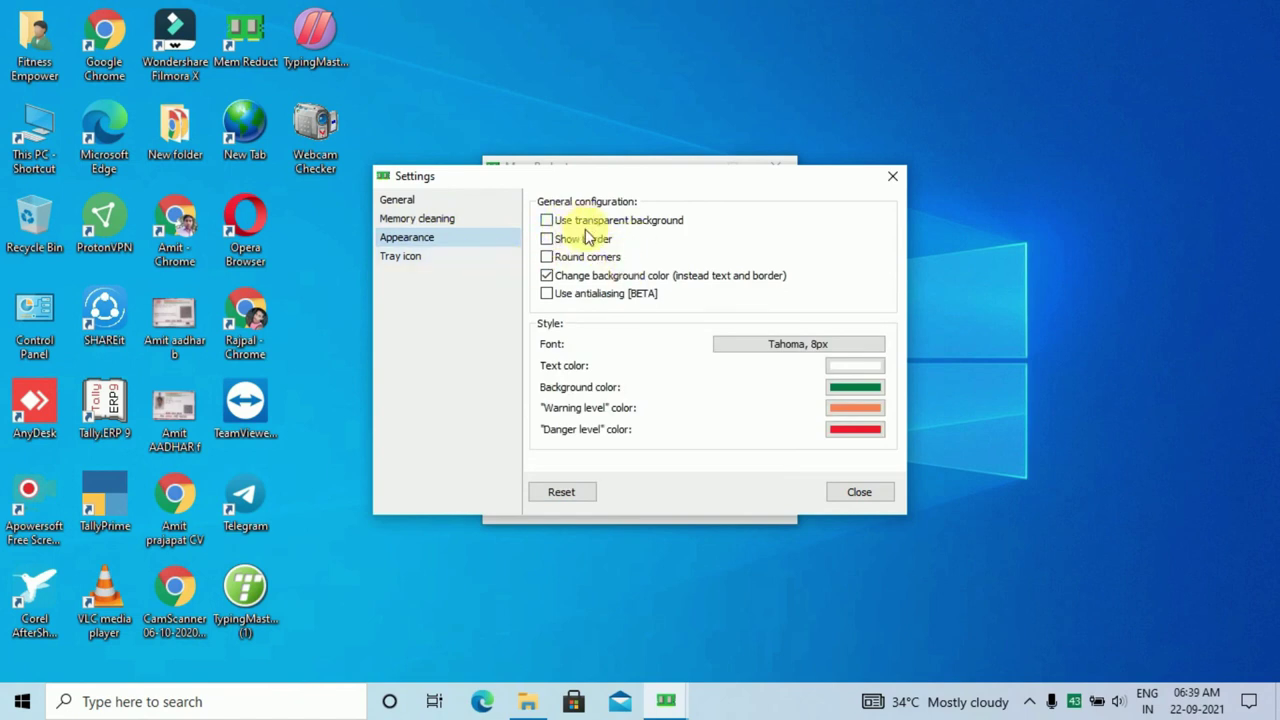
Enable "Use transparent background" in the appearance settings of Mem Reduct and close the settings
{"action": "left_click", "coordinate": [549, 223]}
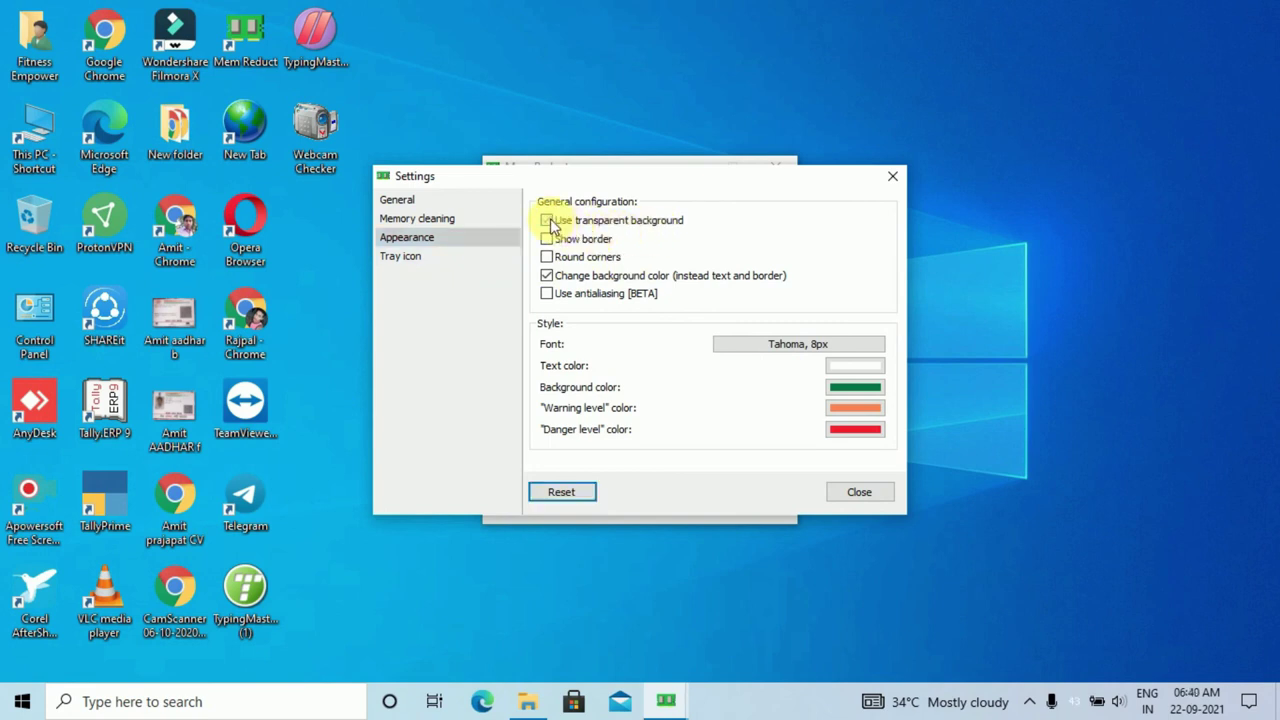
{"action": "left_click", "coordinate": [548, 221]}
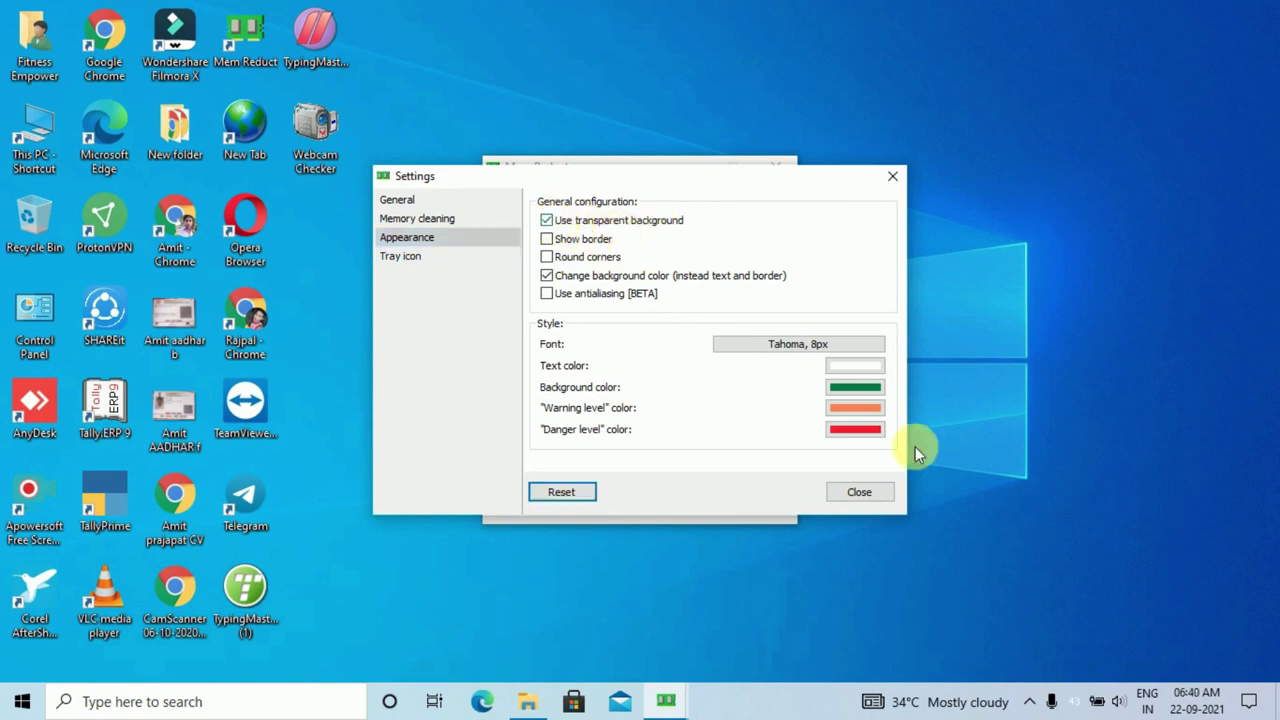
{"action": "left_click", "coordinate": [860, 492]}
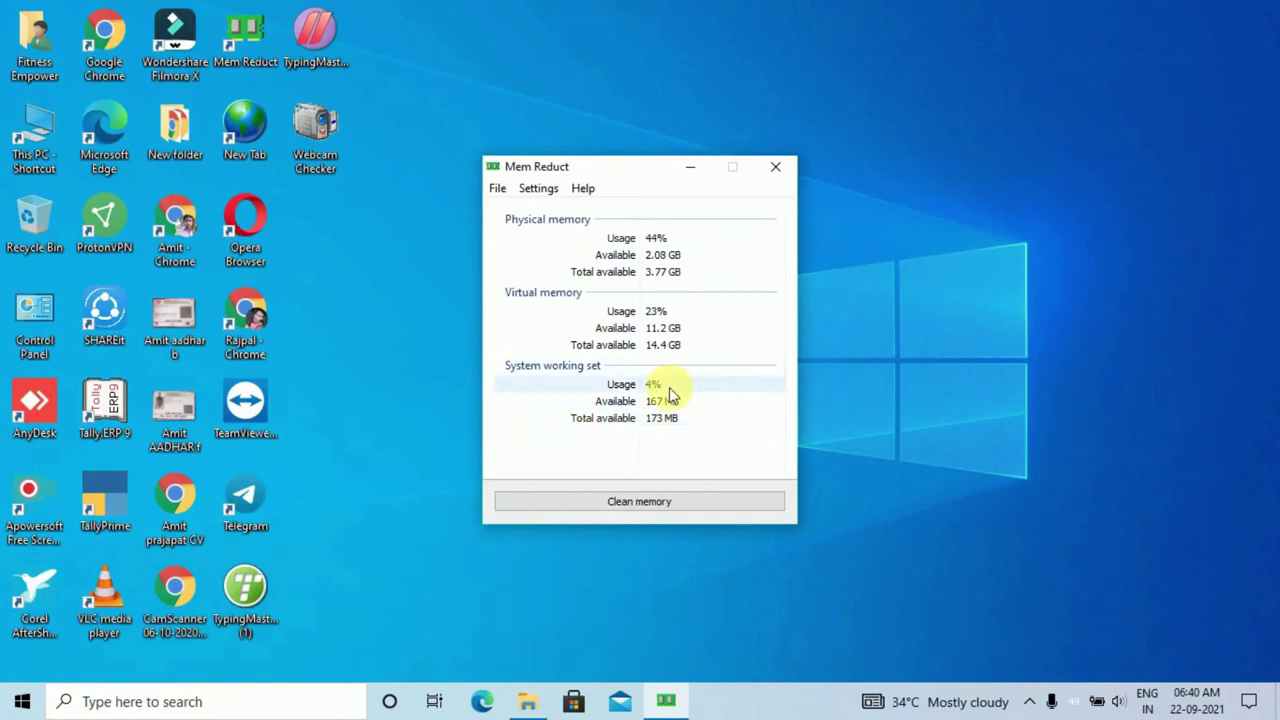
{"action": "key", "text": "ctrl+p"}
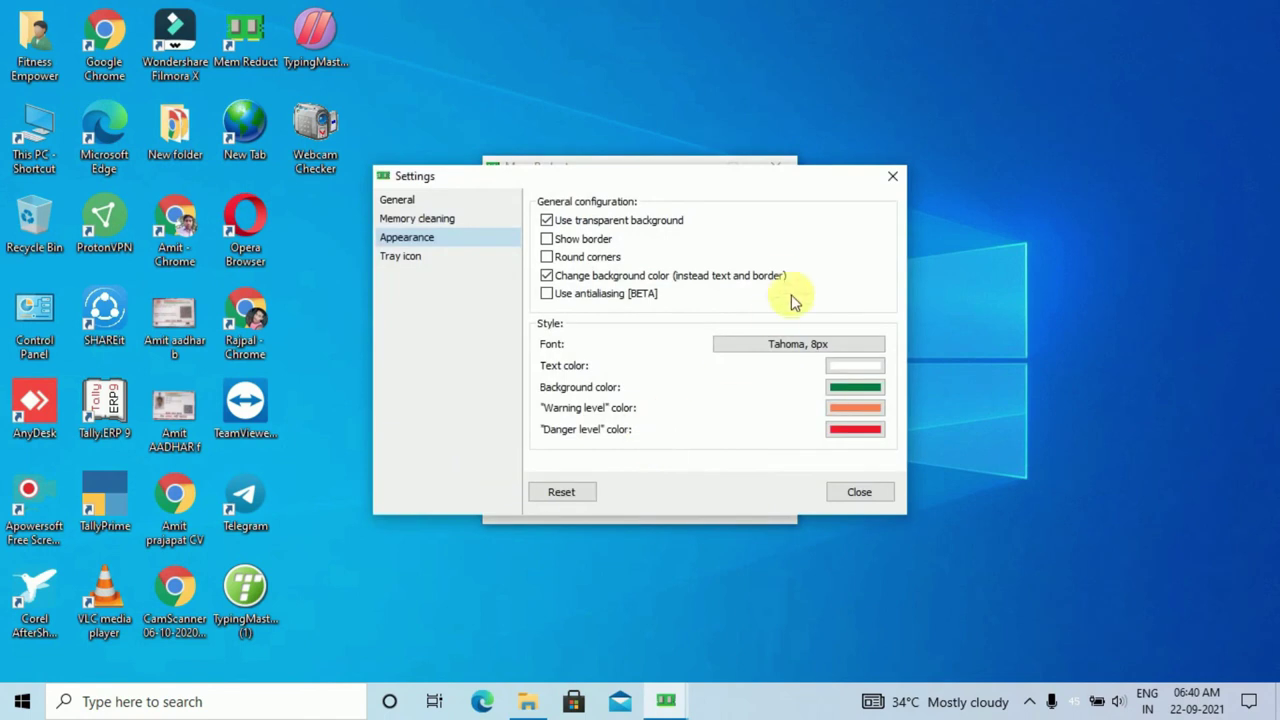
{"action": "left_click", "coordinate": [890, 177]}
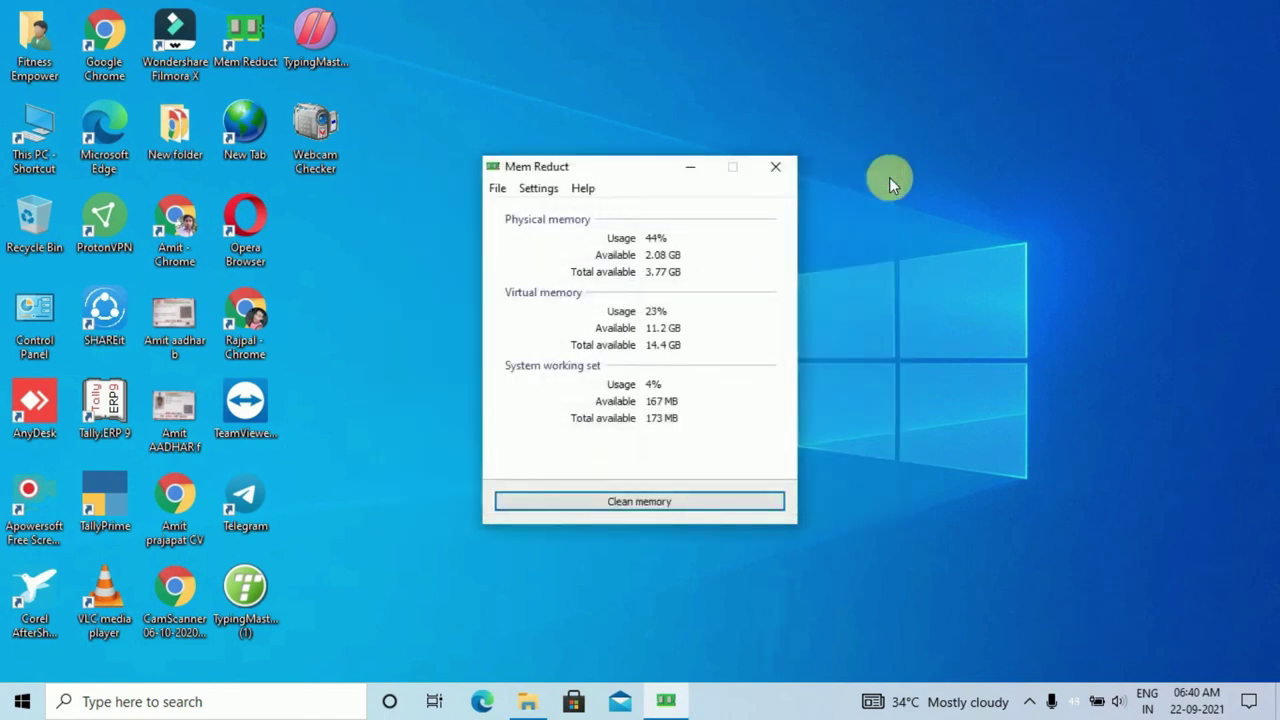